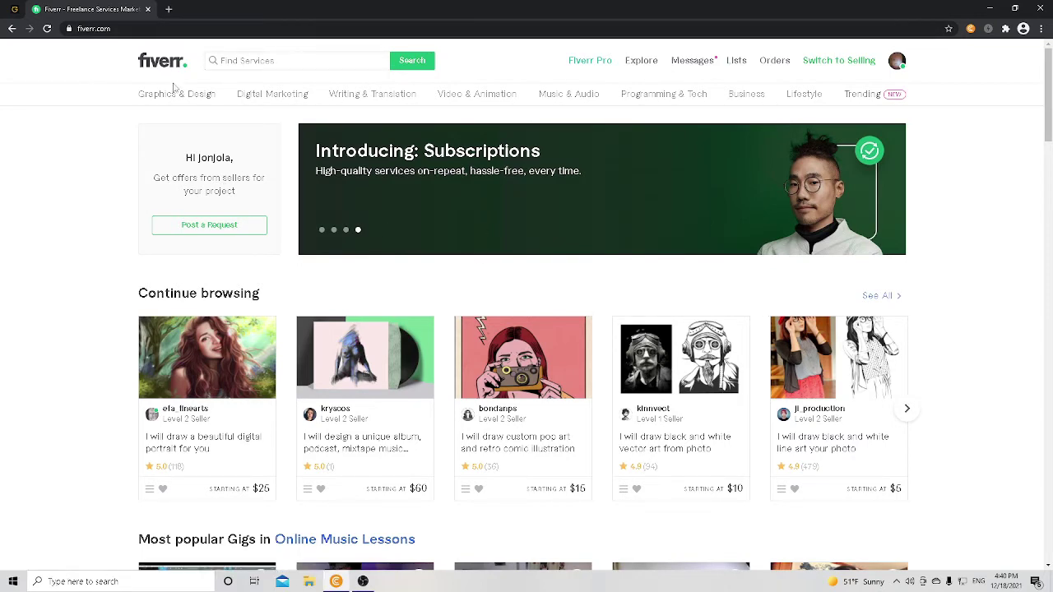
# Step: Look through the recommended gigs, seller levels and starting prices across the home page sections
pyautogui.scroll(-5, 173, 88)
pyautogui.scroll(5, 165, 195)
pyautogui.scroll(-8, 577, 290)
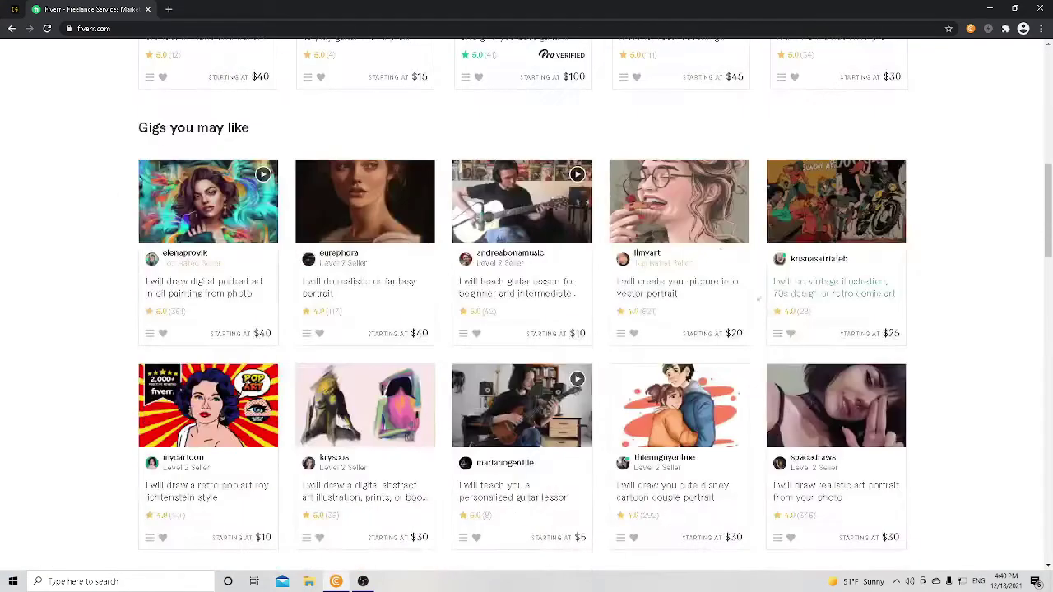
pyautogui.scroll(3, 738, 222)
pyautogui.scroll(5, 727, 235)
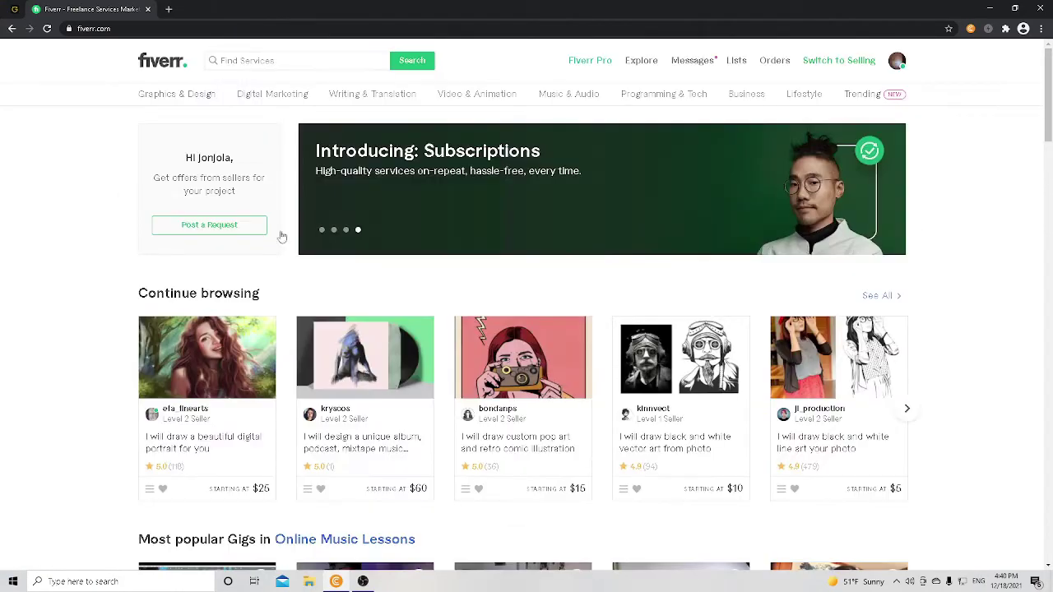
pyautogui.scroll(-4, 346, 428)
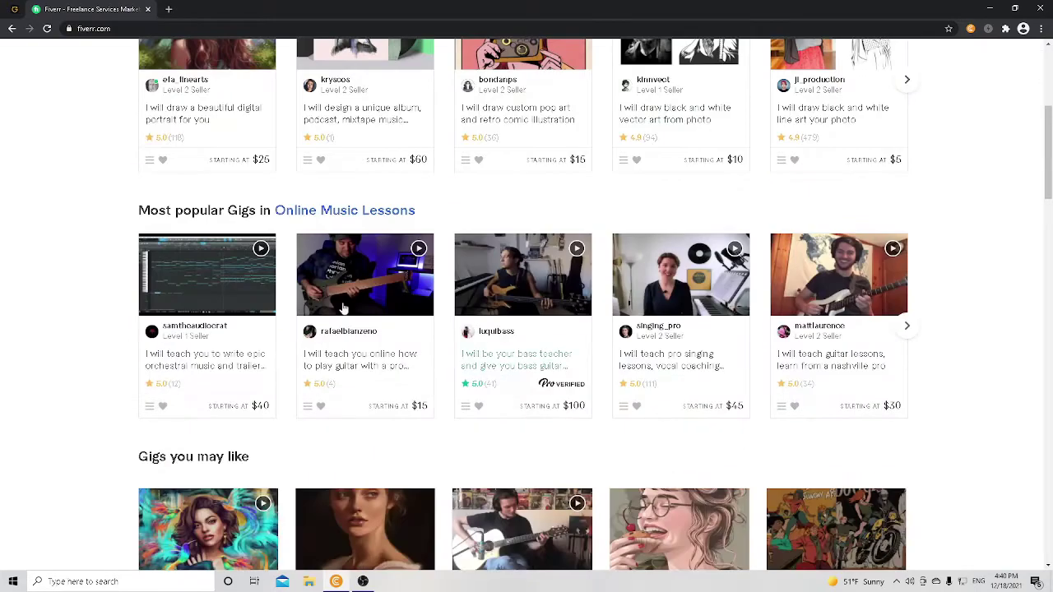
pyautogui.scroll(3, 164, 429)
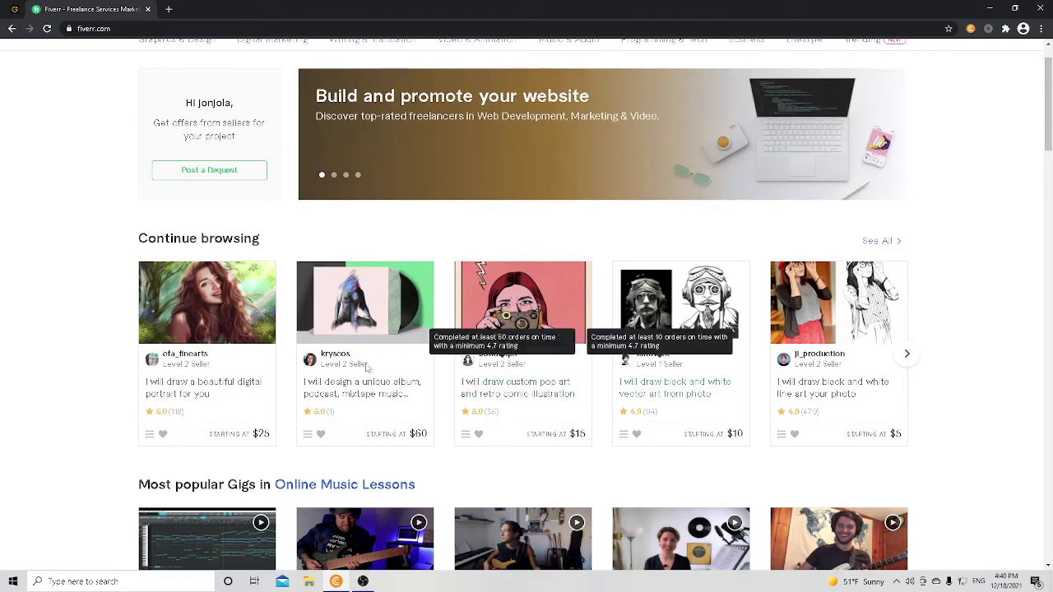
pyautogui.scroll(-3, 404, 374)
pyautogui.scroll(3, 235, 337)
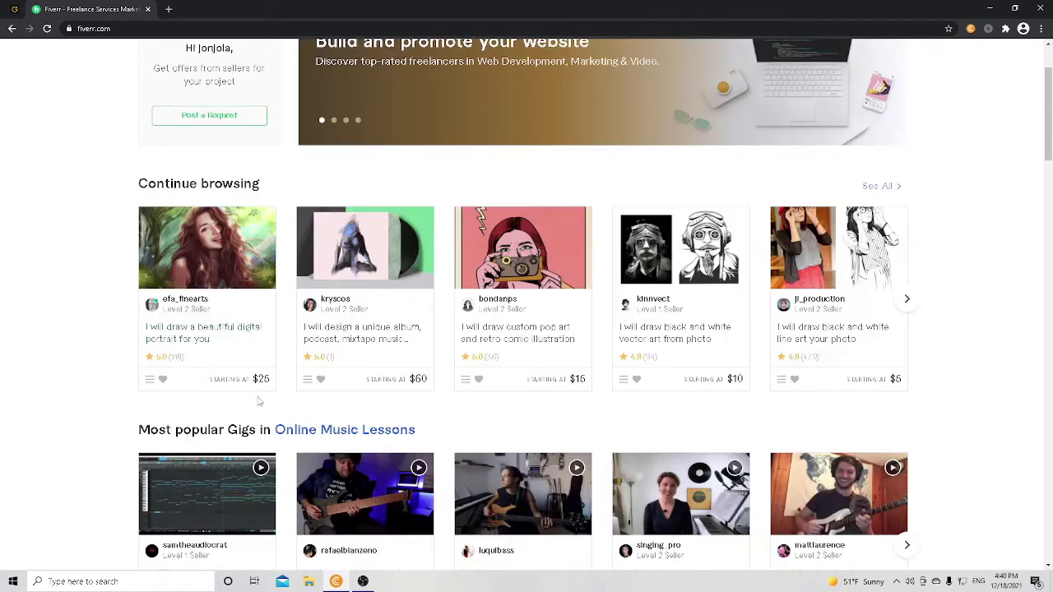
pyautogui.scroll(-3, 246, 374)
pyautogui.scroll(-2, 37, 354)
pyautogui.scroll(4, 42, 342)
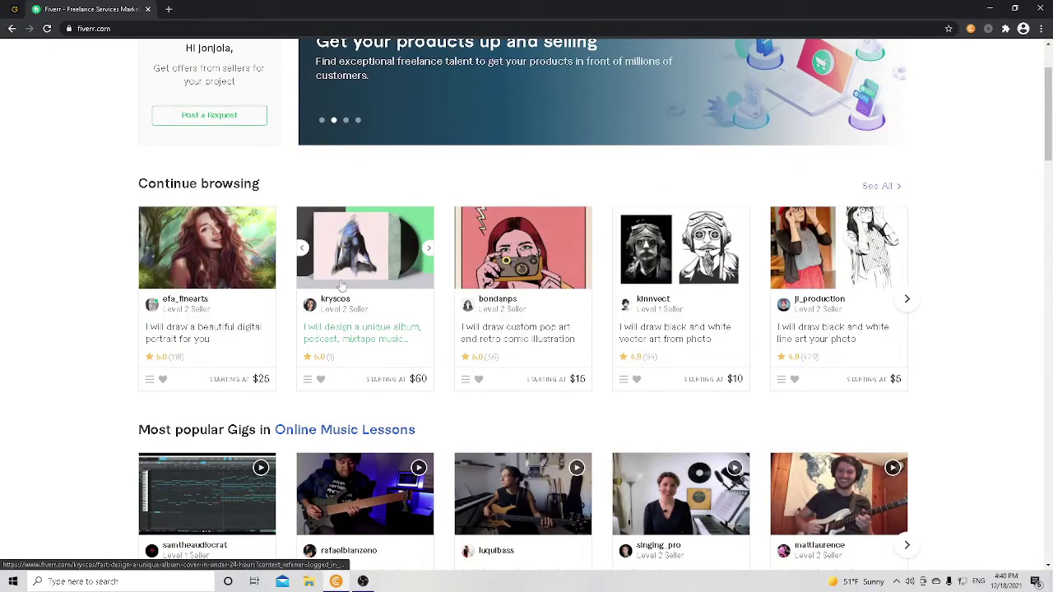
pyautogui.scroll(-10, 366, 294)
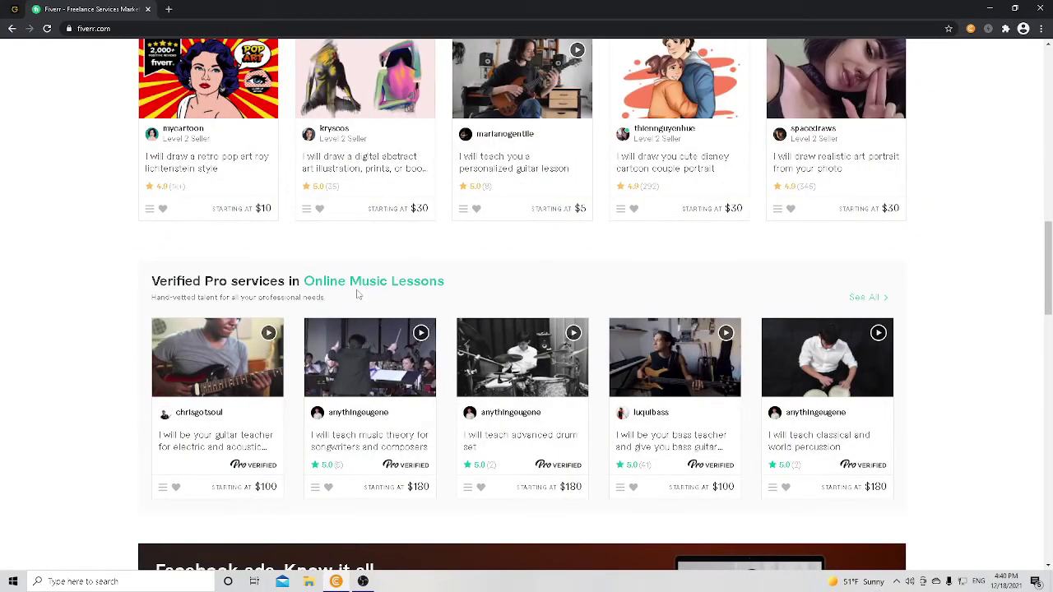
pyautogui.scroll(-5, 358, 294)
pyautogui.scroll(1, 332, 329)
pyautogui.scroll(-5, 332, 329)
pyautogui.scroll(7, 334, 333)
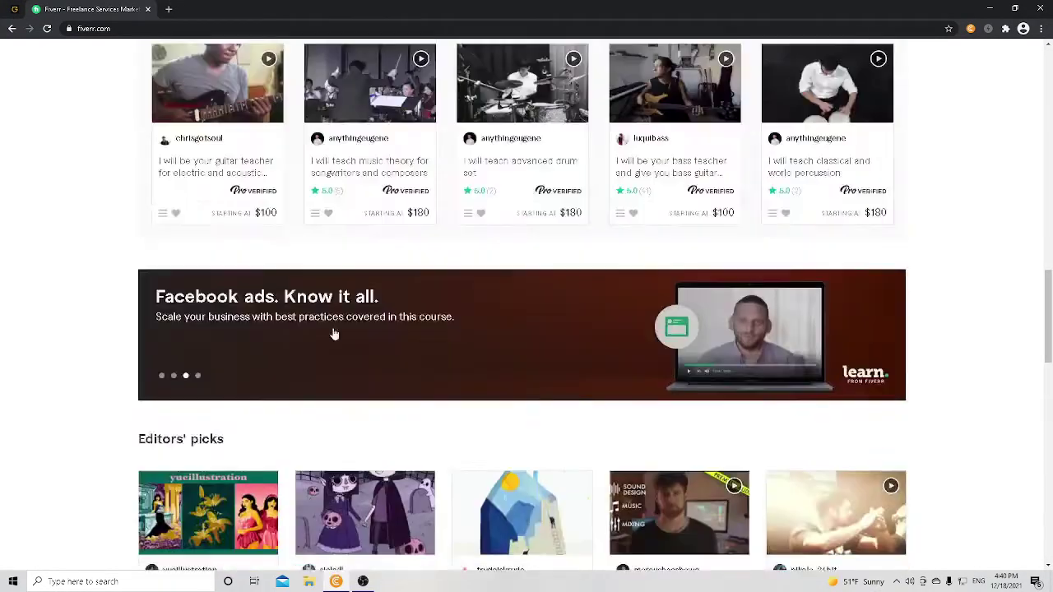
pyautogui.scroll(12, 334, 333)
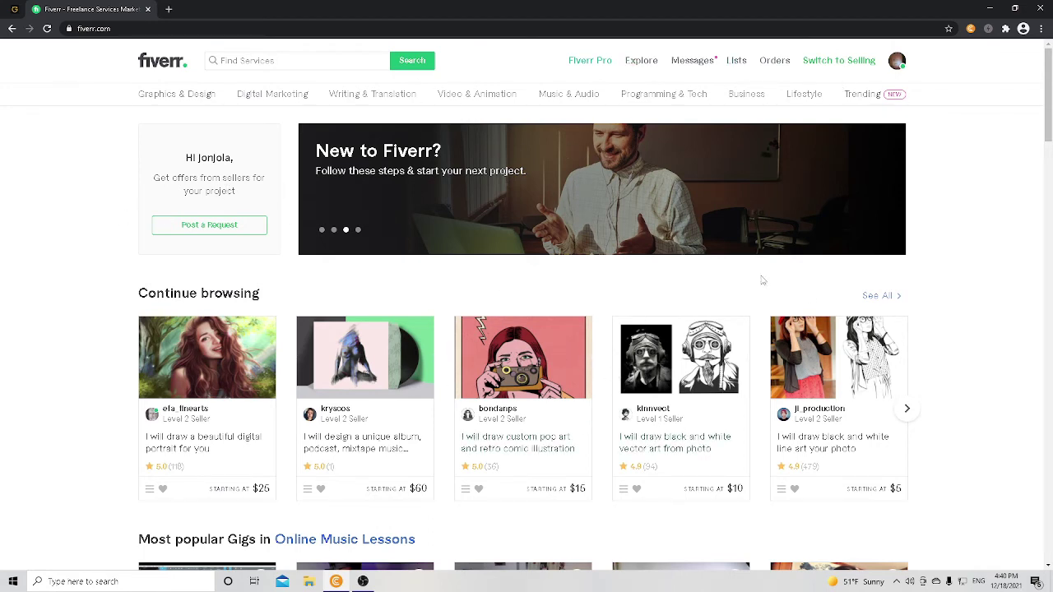
# Step: Switch the account to selling mode and review the seller dashboard
pyautogui.click(850, 65)
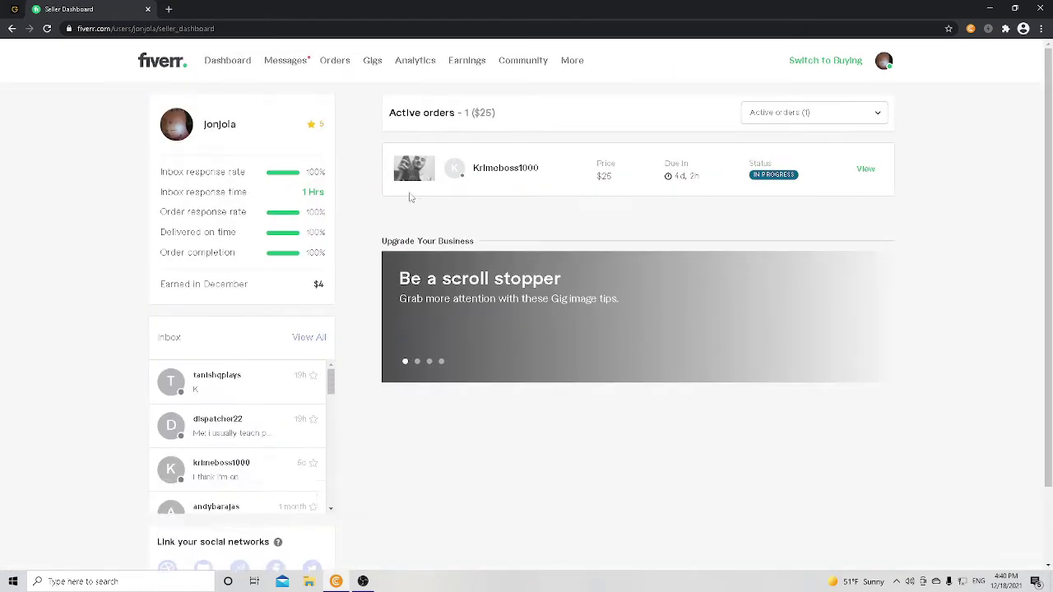
pyautogui.scroll(-5, 463, 252)
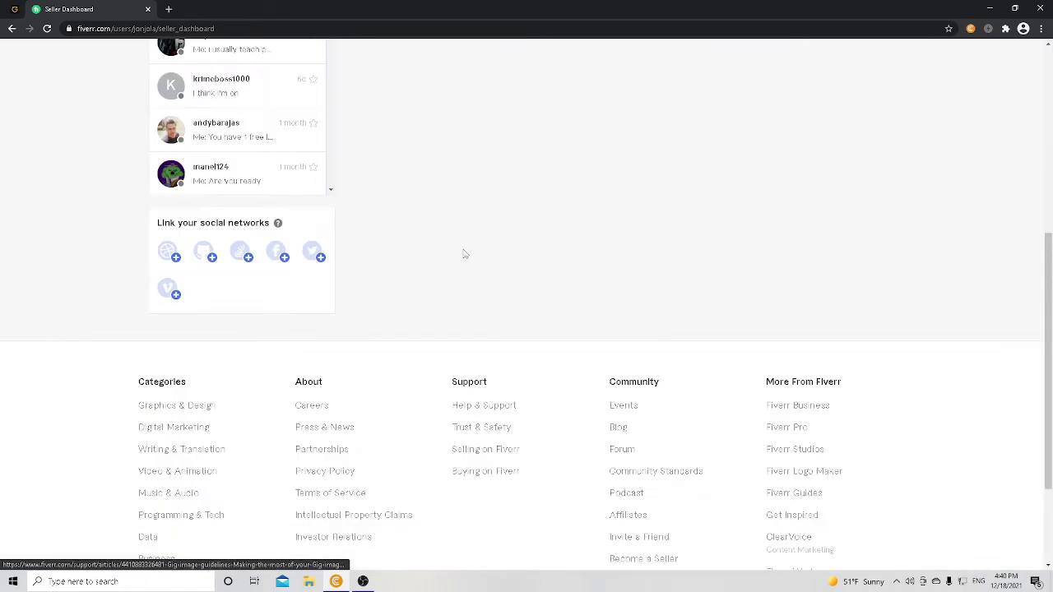
pyautogui.scroll(5, 301, 205)
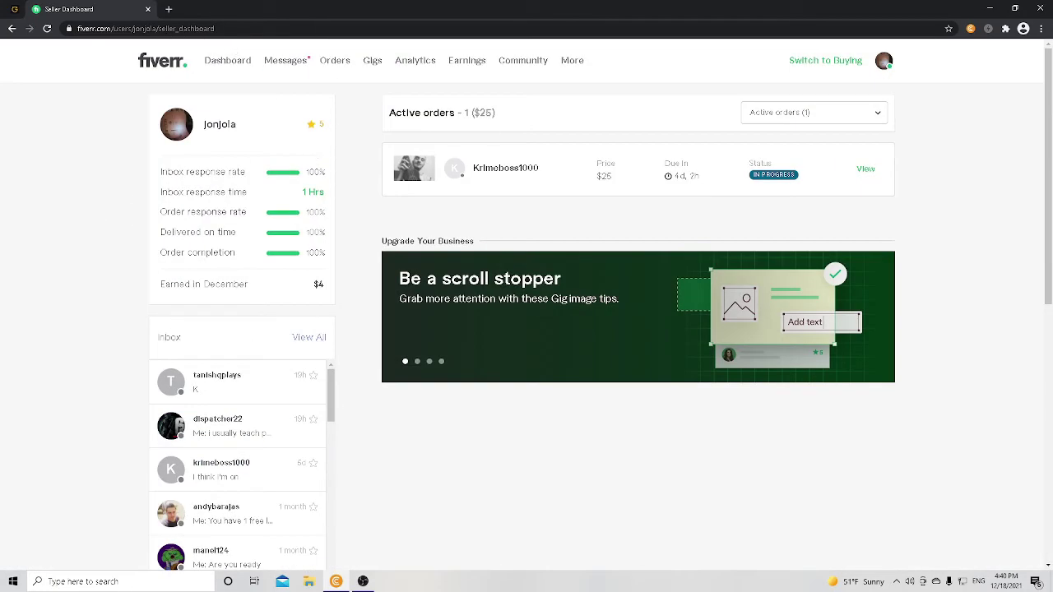
pyautogui.click(226, 66)
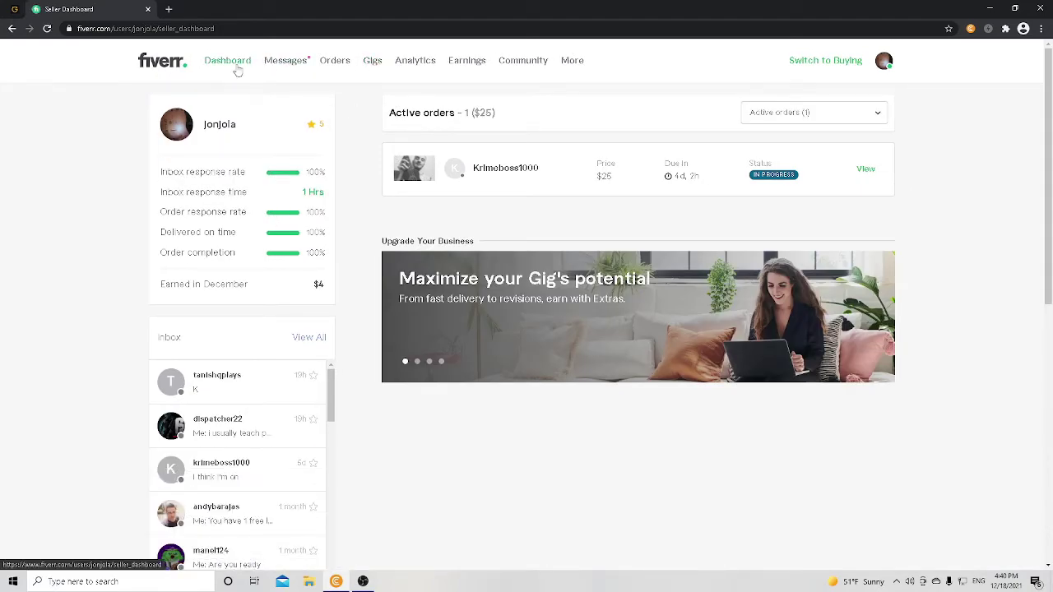
pyautogui.scroll(-3, 346, 181)
pyautogui.scroll(3, 271, 181)
pyautogui.moveTo(204, 179)
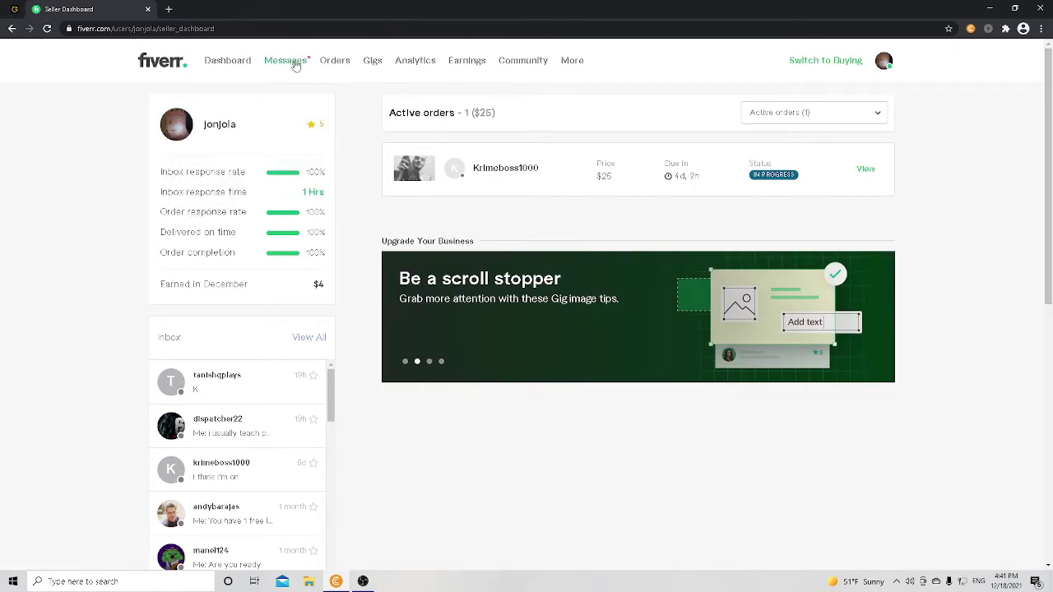
# Step: Look through the message notifications and review the priority orders on the order management page
pyautogui.moveTo(295, 64)
pyautogui.scroll(-4, 345, 186)
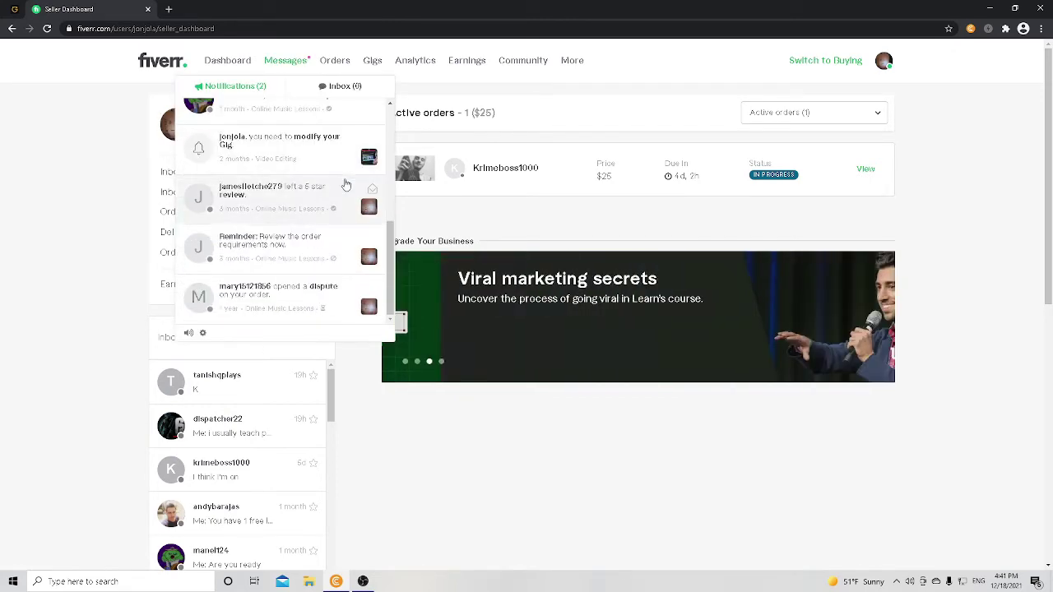
pyautogui.scroll(5, 344, 191)
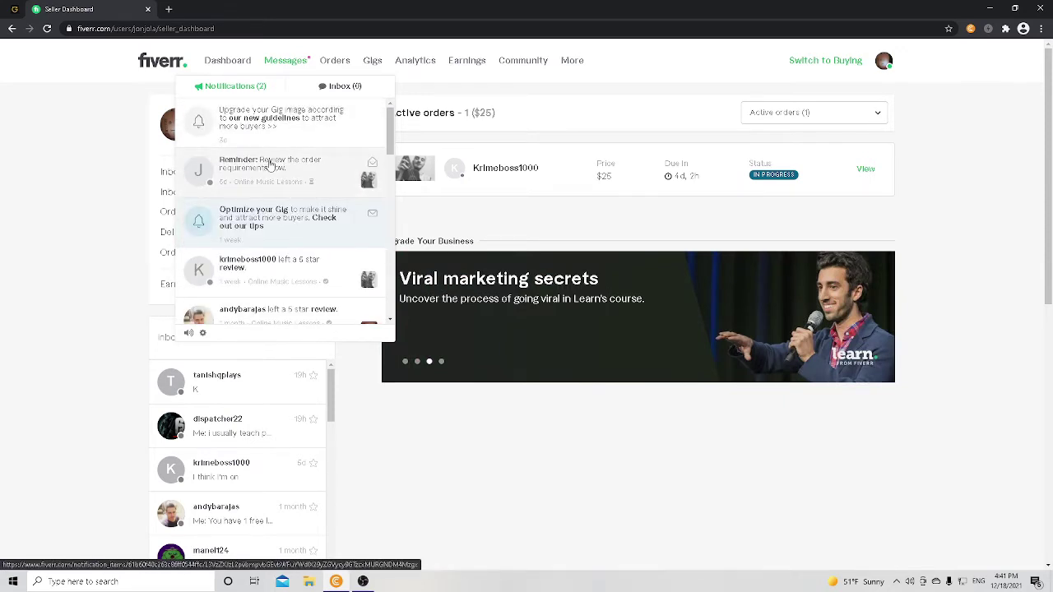
pyautogui.click(336, 62)
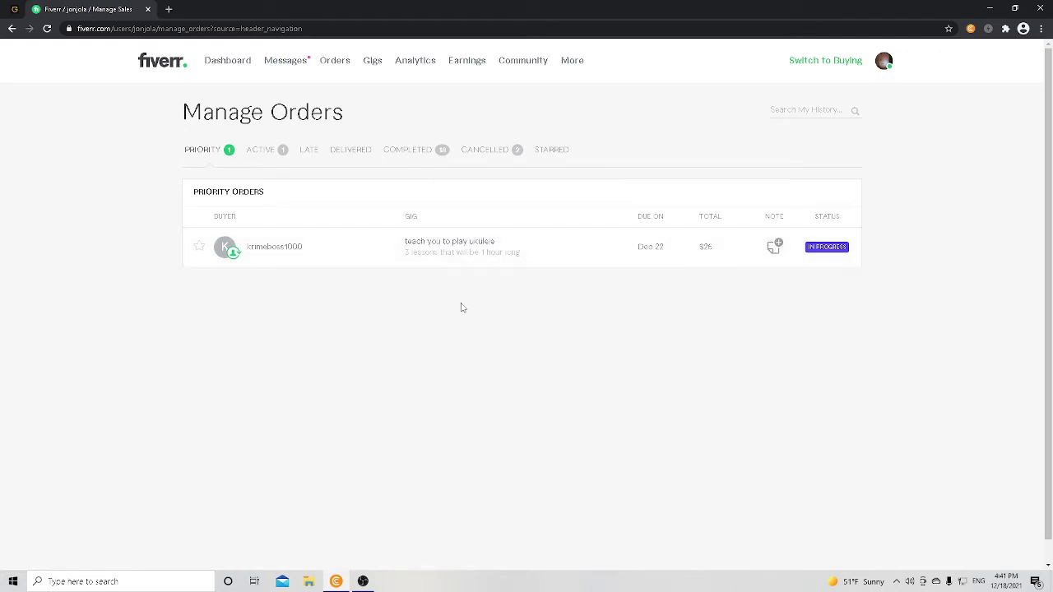
pyautogui.moveTo(482, 252)
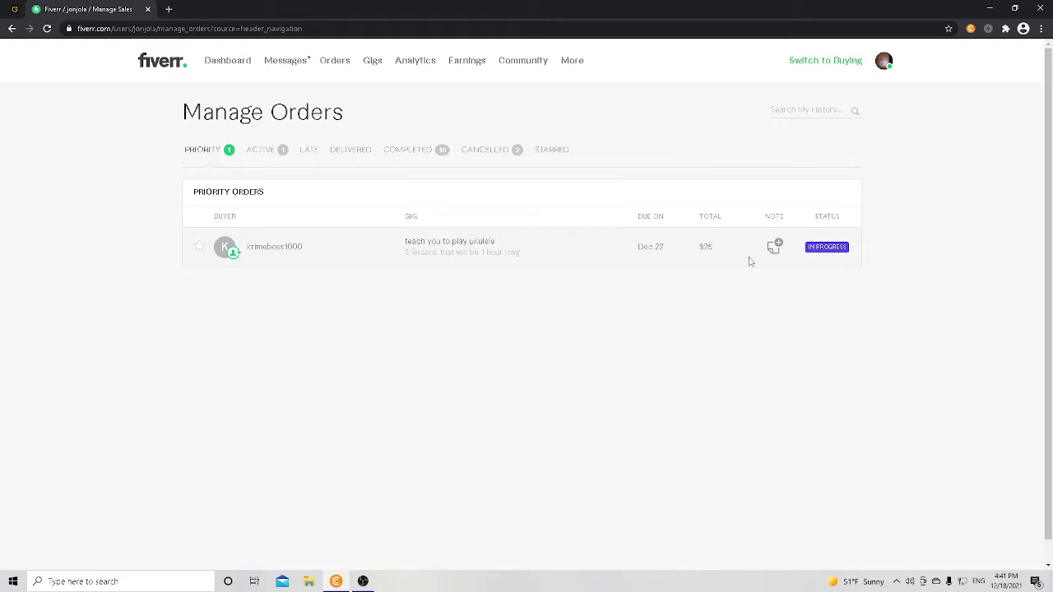
# Step: Open the list of active gigs and start creating a new gig
pyautogui.click(375, 60)
pyautogui.rightClick(375, 86)
pyautogui.click(103, 145)
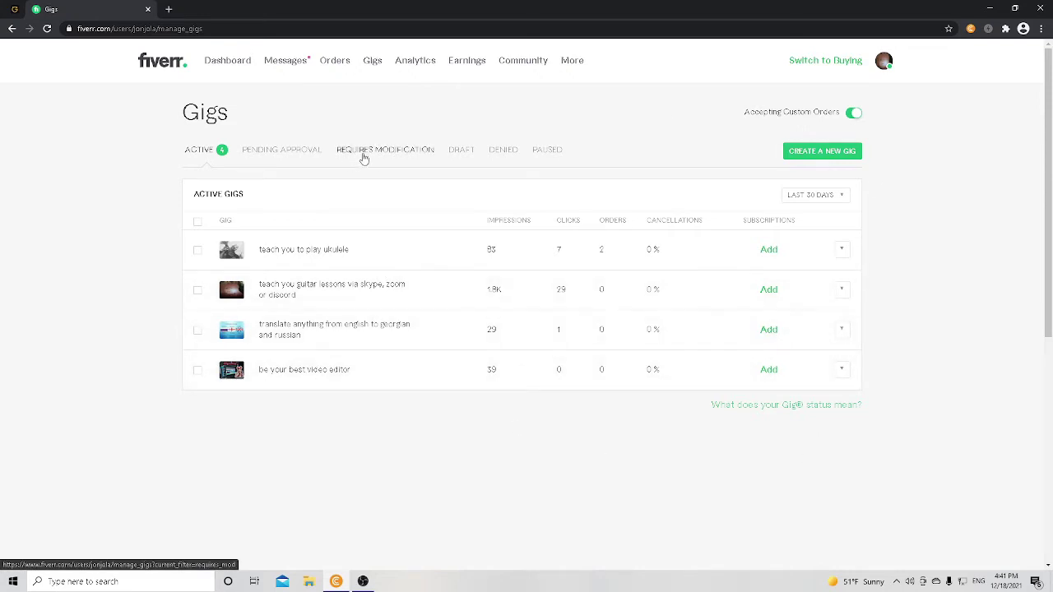
pyautogui.click(832, 161)
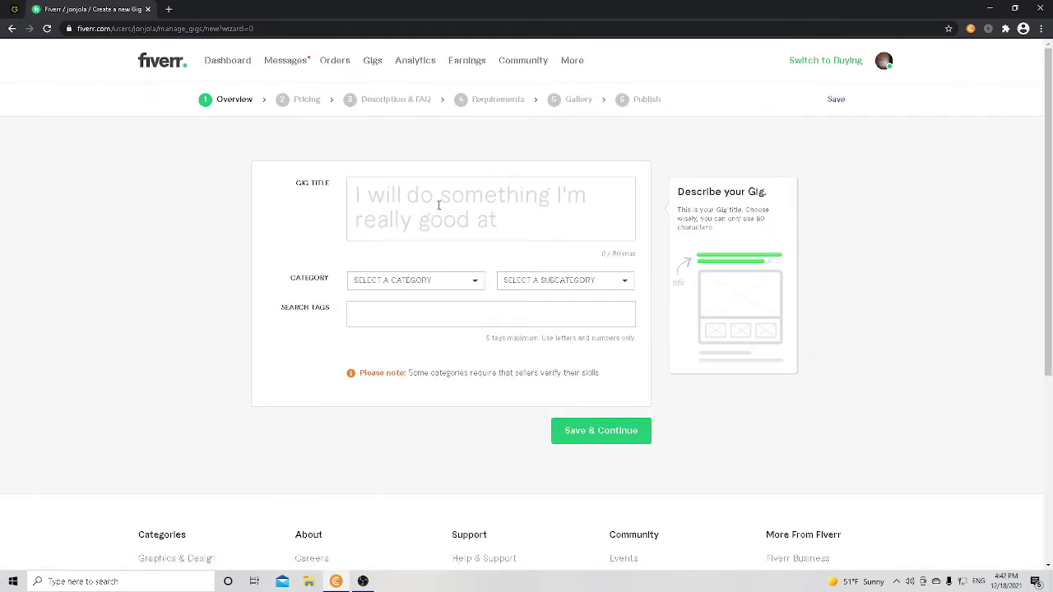
# Step: Enter "draw anything" as the gig title following "I will"
pyautogui.click(407, 196)
pyautogui.write('be you')
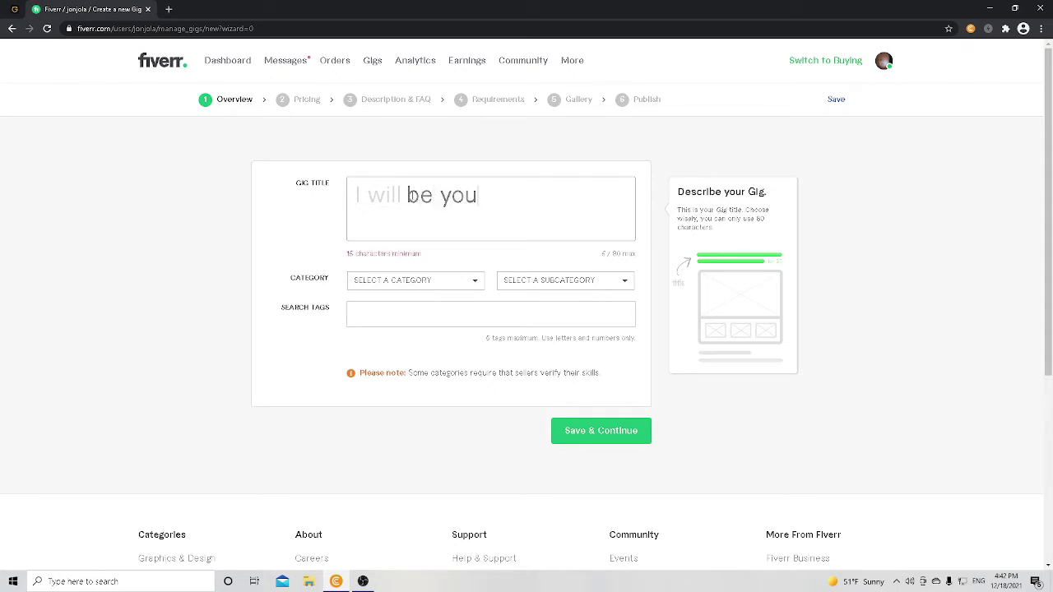
pyautogui.press('BackSpace')
pyautogui.press('BackSpace')
pyautogui.press('BackSpace')
pyautogui.press('BackSpace')
pyautogui.press('BackSpace')
pyautogui.write('drow')
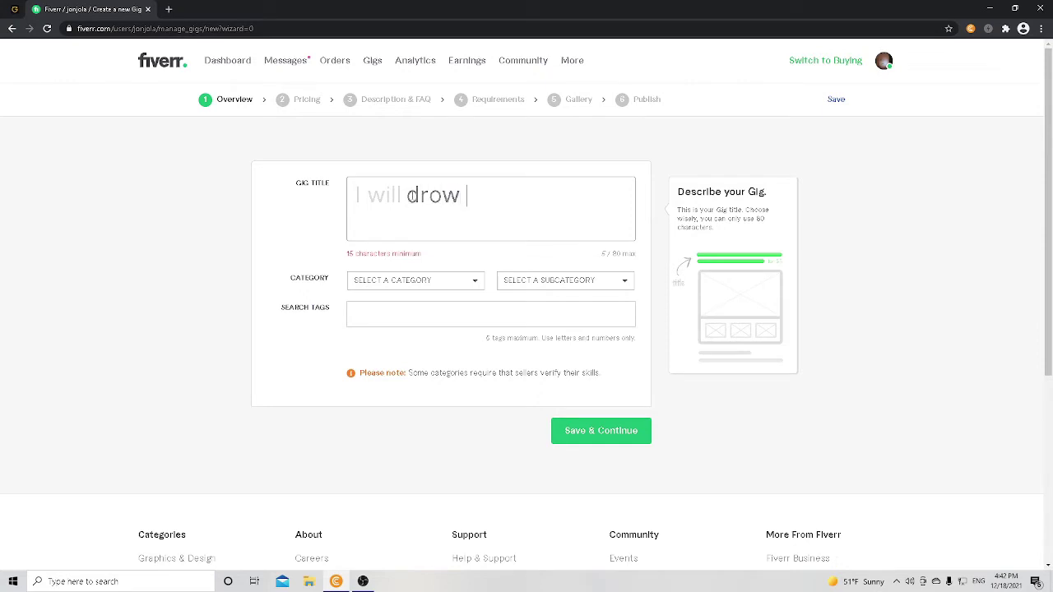
pyautogui.press('BackSpace')
pyautogui.press('BackSpace')
pyautogui.write('aw any')
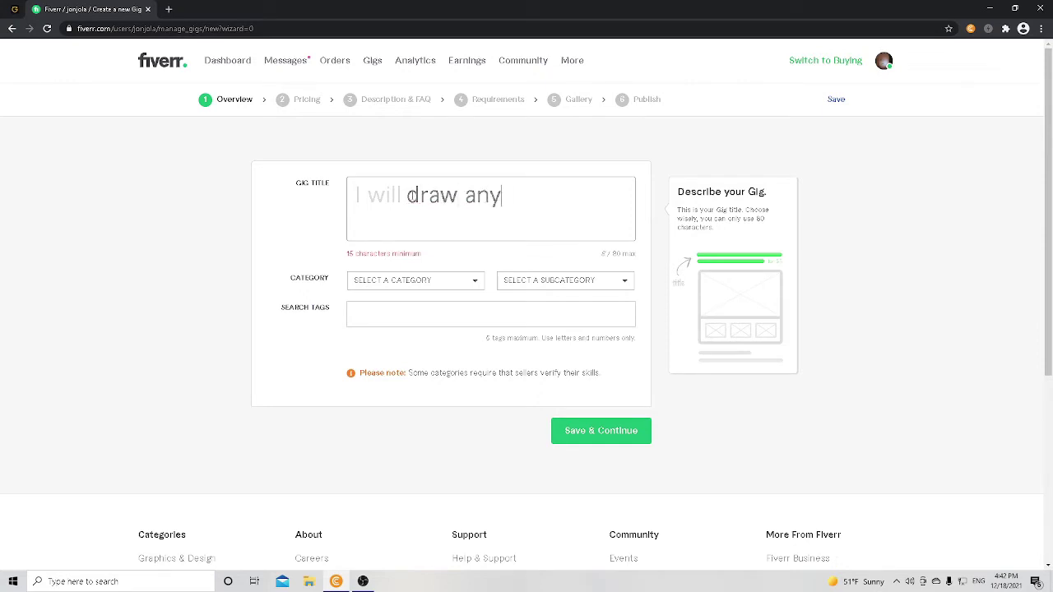
pyautogui.write('thing')
# Step: Set the gig's category to Graphics & Design
pyautogui.scroll(-1, 515, 278)
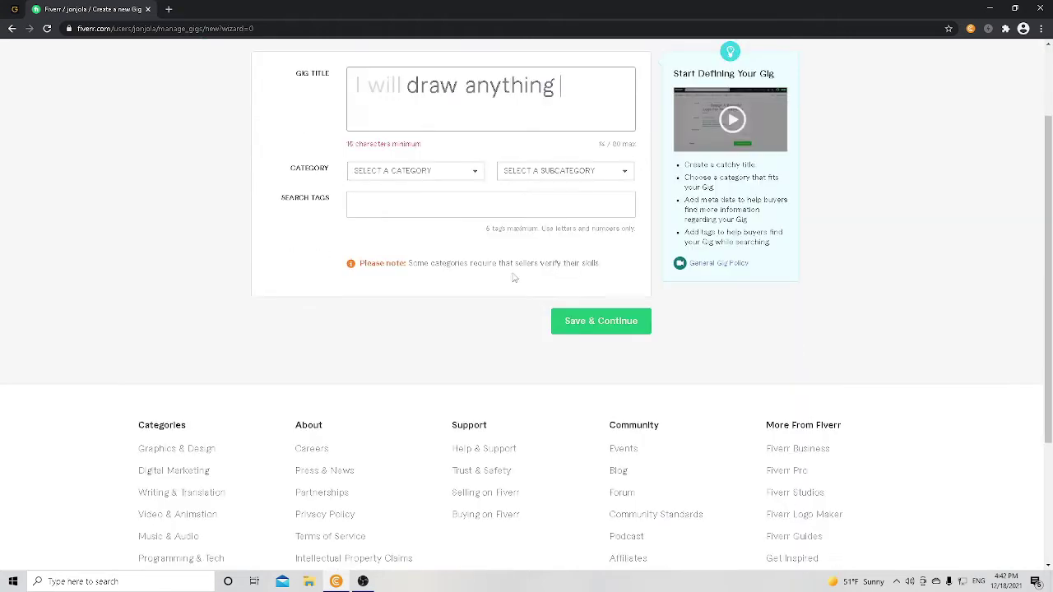
pyautogui.scroll(1, 514, 278)
pyautogui.click(403, 294)
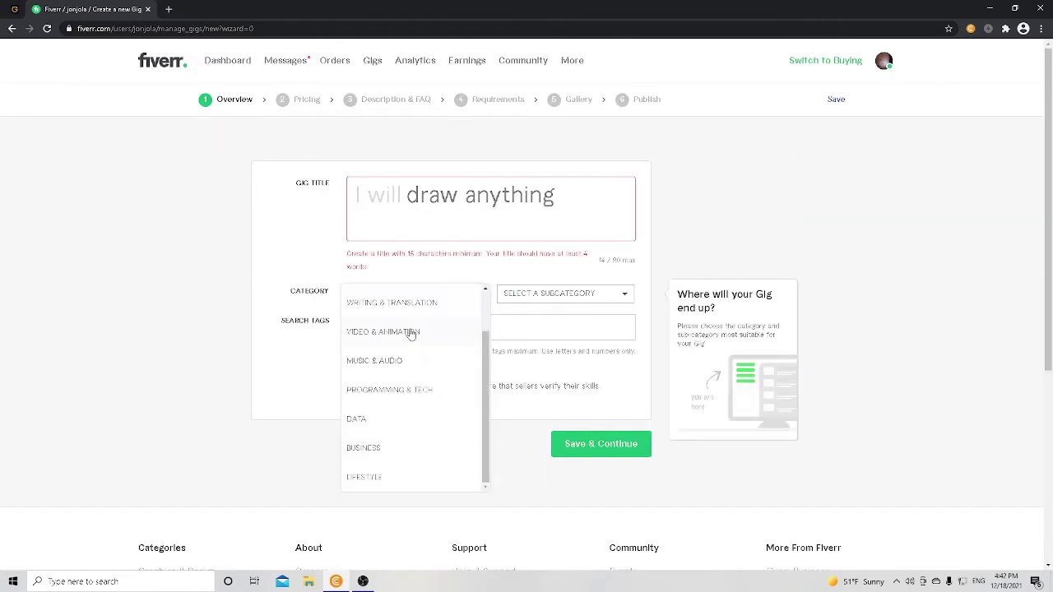
pyautogui.scroll(-1, 411, 333)
pyautogui.scroll(2, 411, 333)
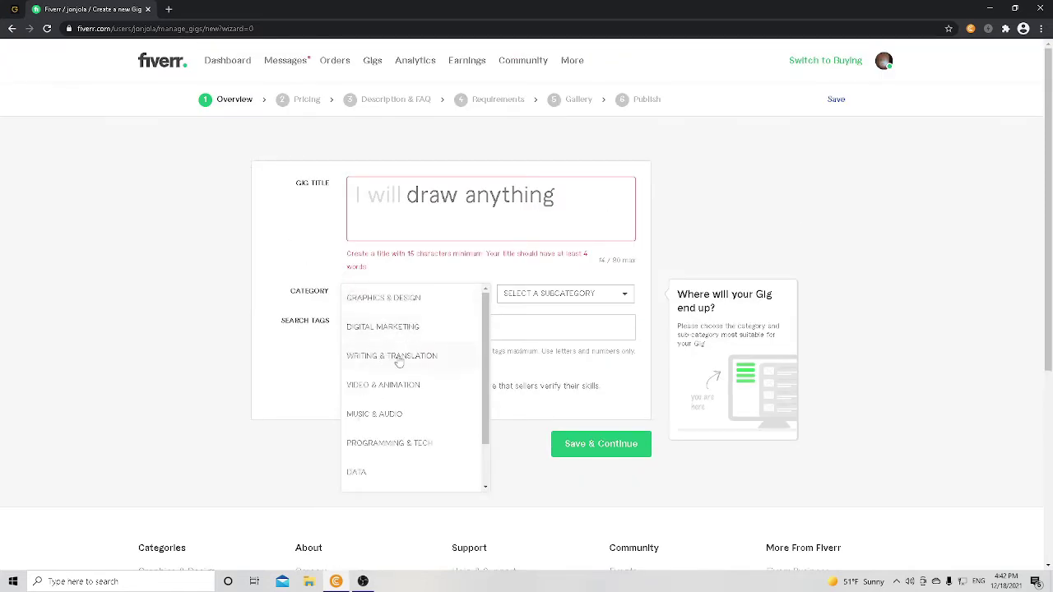
pyautogui.click(420, 300)
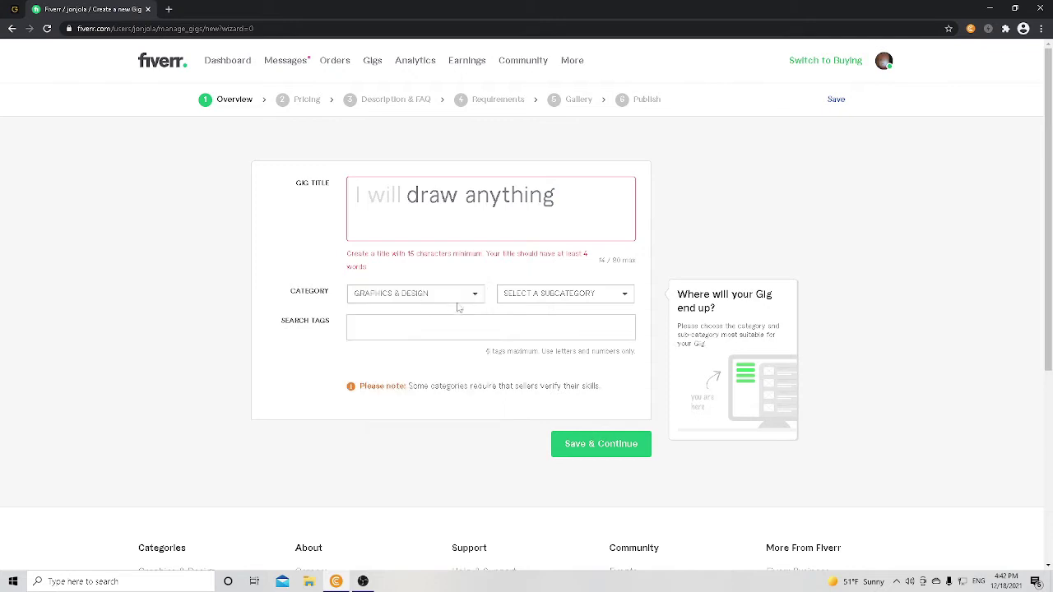
# Step: Try Game Art as the gig's subcategory
pyautogui.click(524, 298)
pyautogui.scroll(-3, 531, 331)
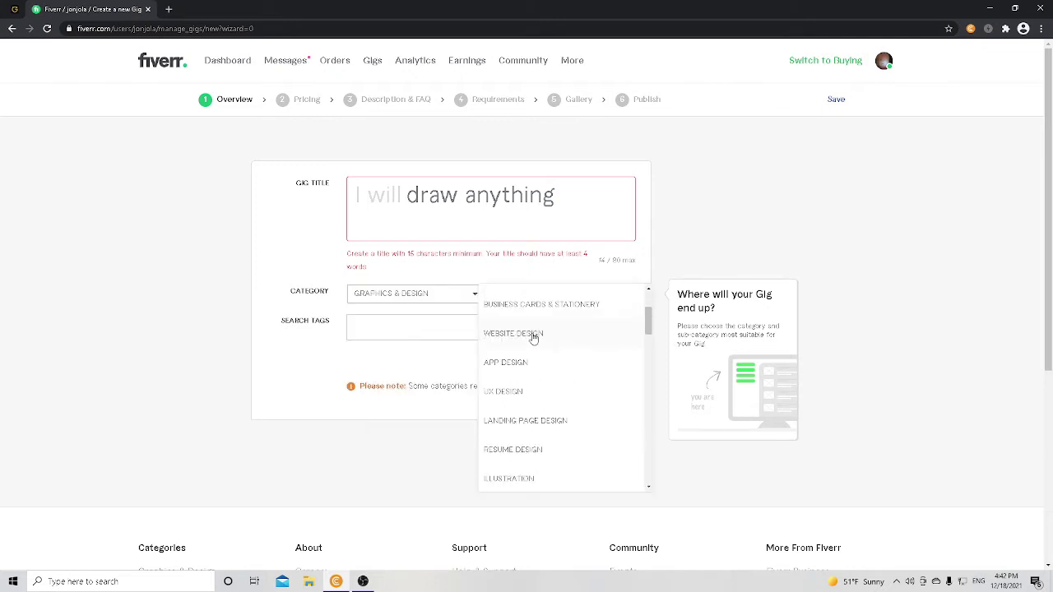
pyautogui.scroll(3, 519, 338)
pyautogui.click(515, 360)
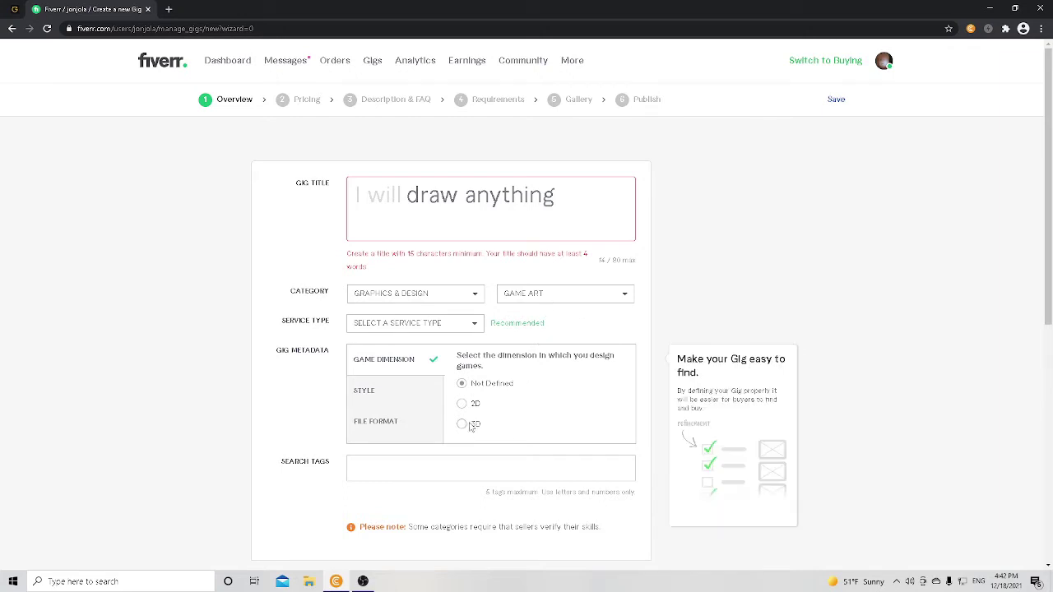
# Step: Change the gig's subcategory to Photoshop Editing
pyautogui.click(559, 294)
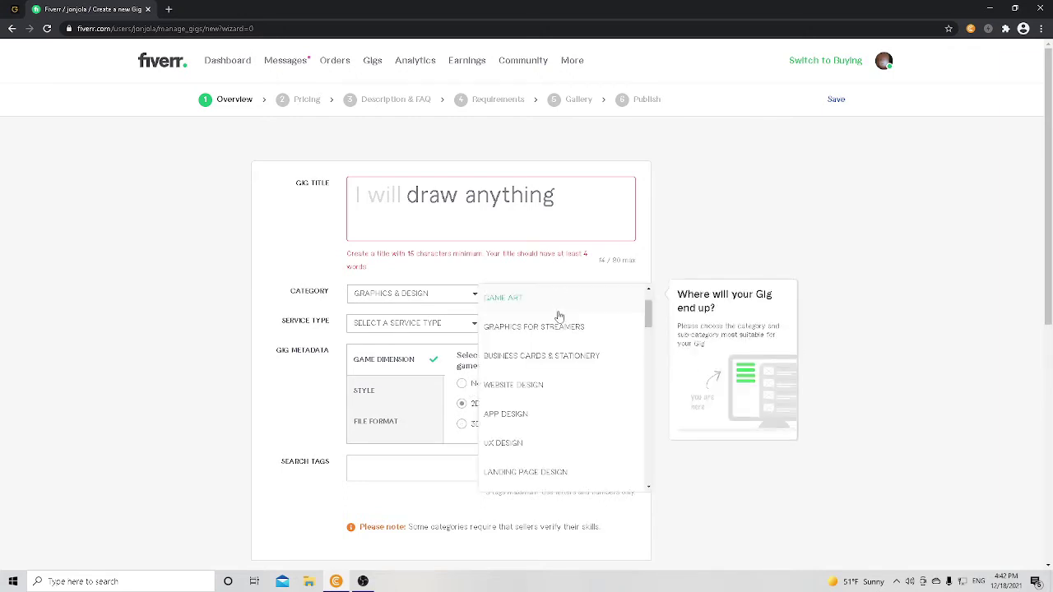
pyautogui.scroll(2, 527, 345)
pyautogui.scroll(-3, 518, 362)
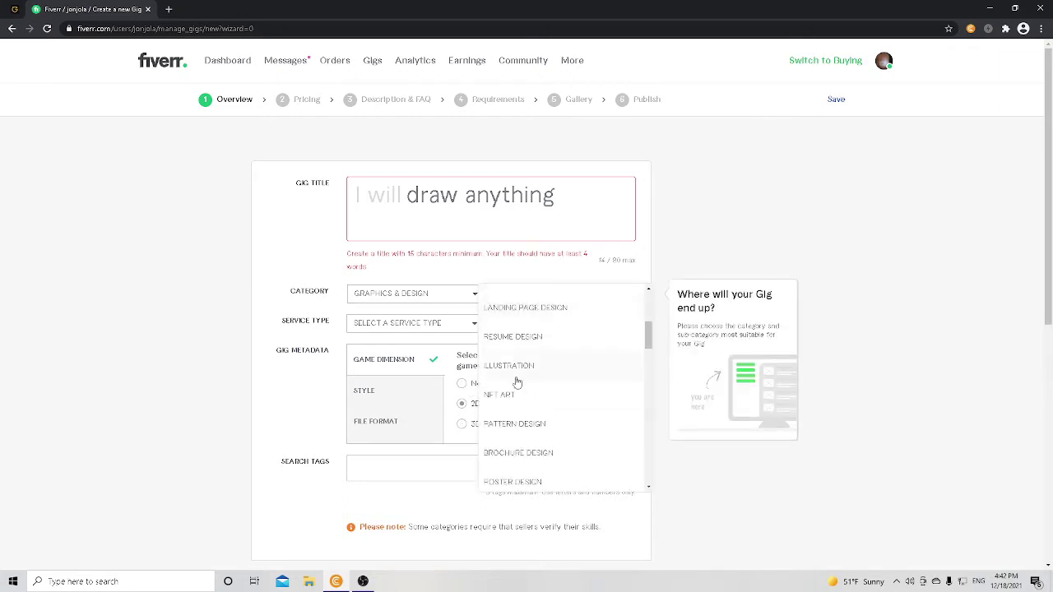
pyautogui.scroll(-5, 539, 362)
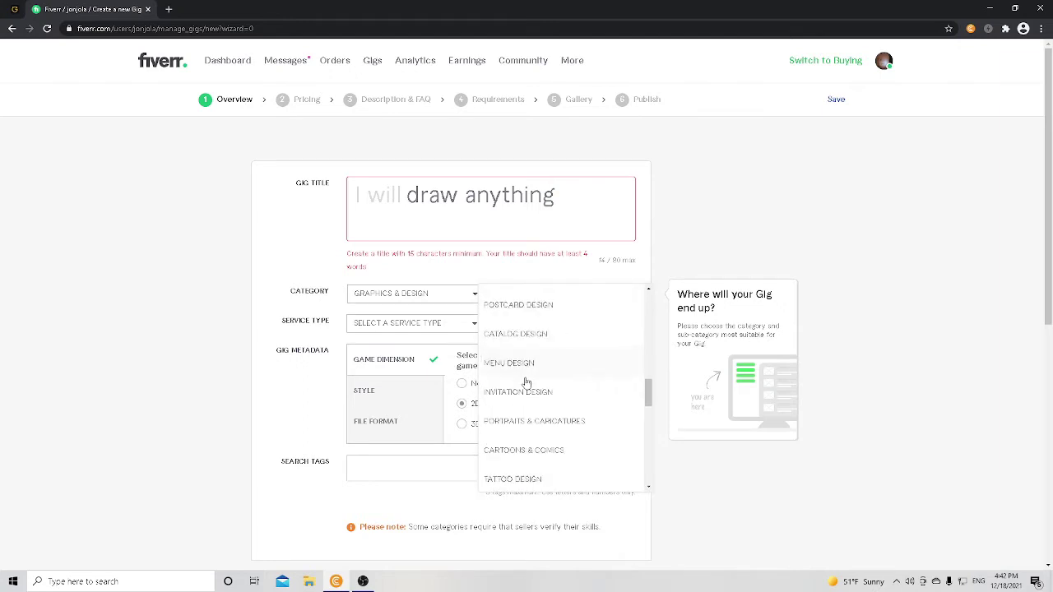
pyautogui.scroll(-2, 526, 384)
pyautogui.scroll(-2, 527, 384)
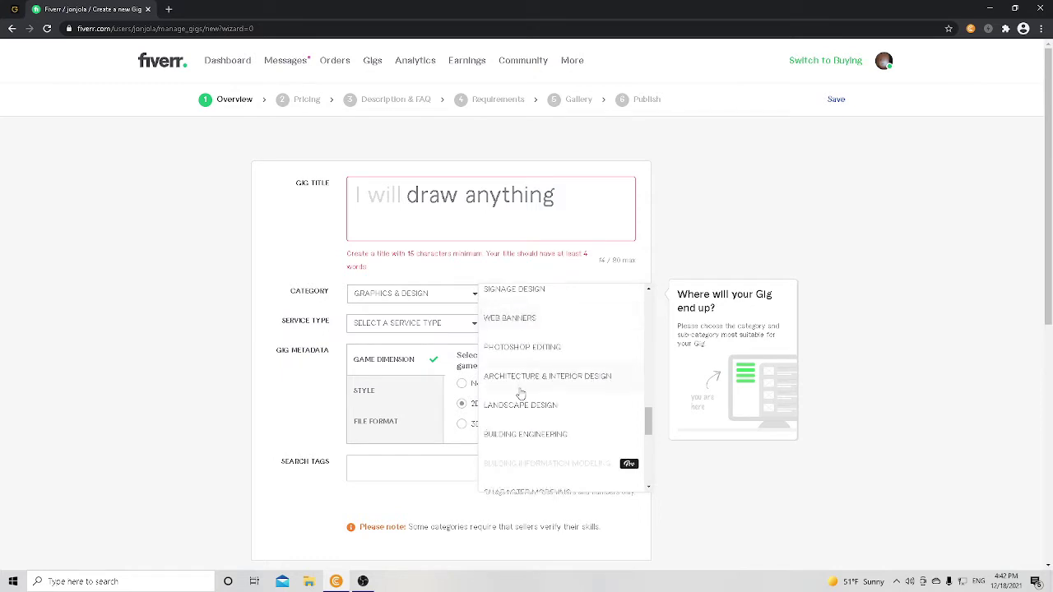
pyautogui.scroll(1, 545, 349)
pyautogui.click(520, 348)
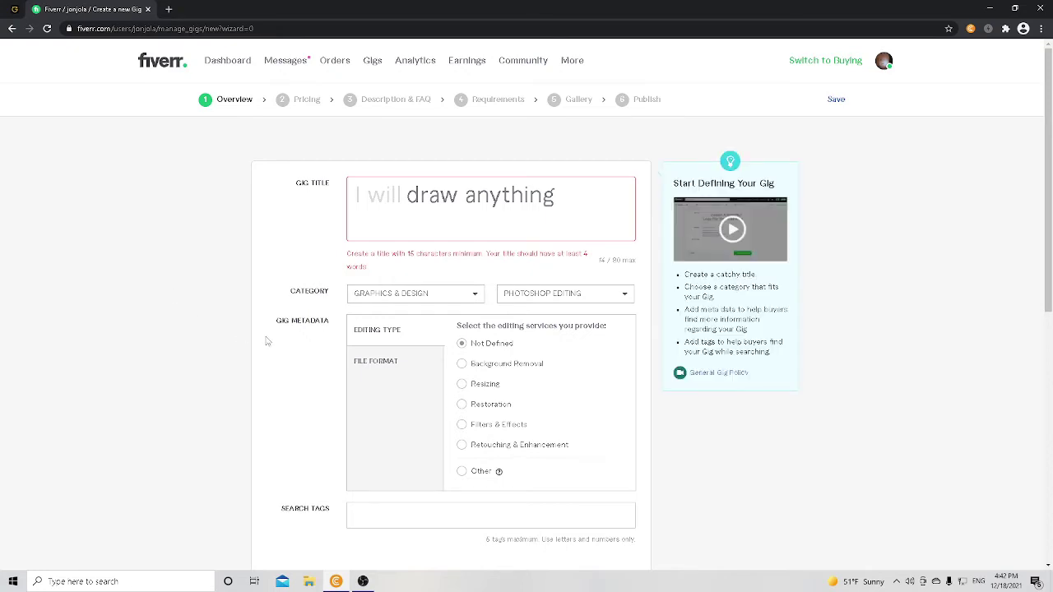
pyautogui.scroll(-3, 291, 343)
pyautogui.scroll(3, 522, 357)
pyautogui.scroll(-2, 311, 401)
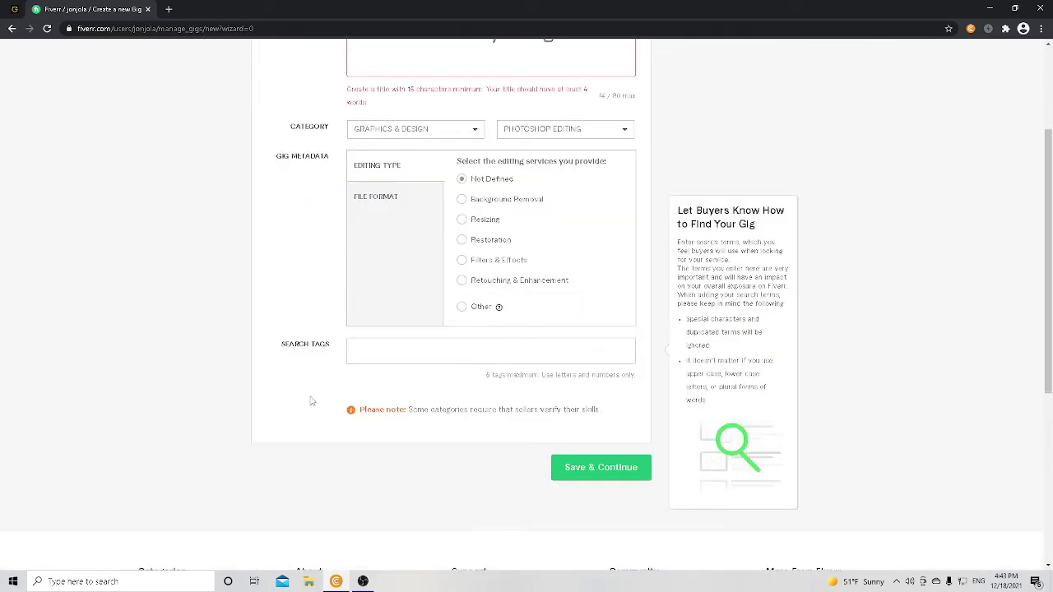
# Step: Add the search tags "artist", "art" and "draw" to the new gig
pyautogui.scroll(2, 291, 320)
pyautogui.scroll(-2, 410, 328)
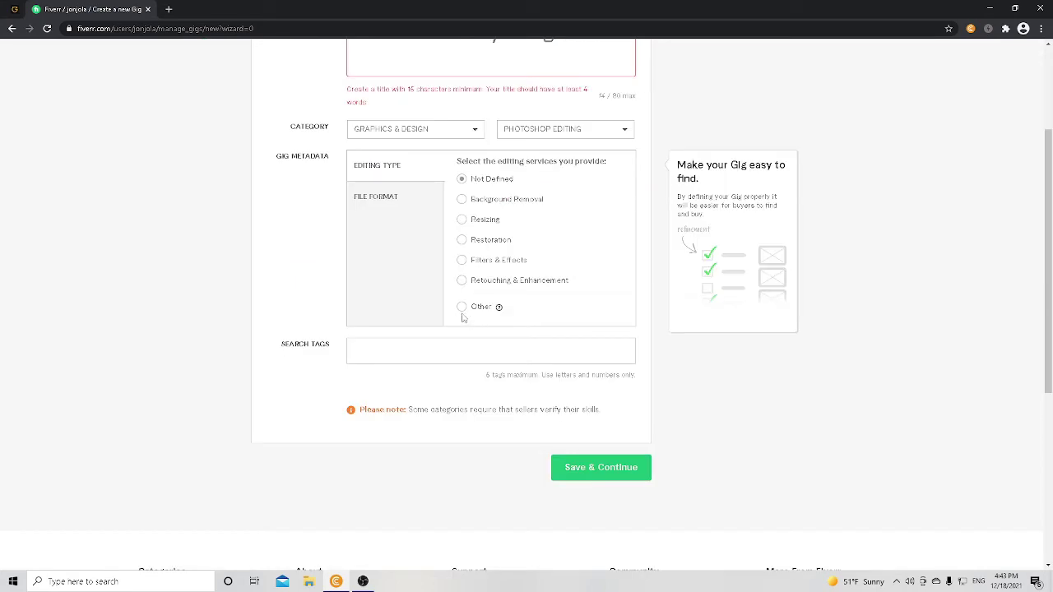
pyautogui.scroll(2, 463, 318)
pyautogui.scroll(-1, 430, 383)
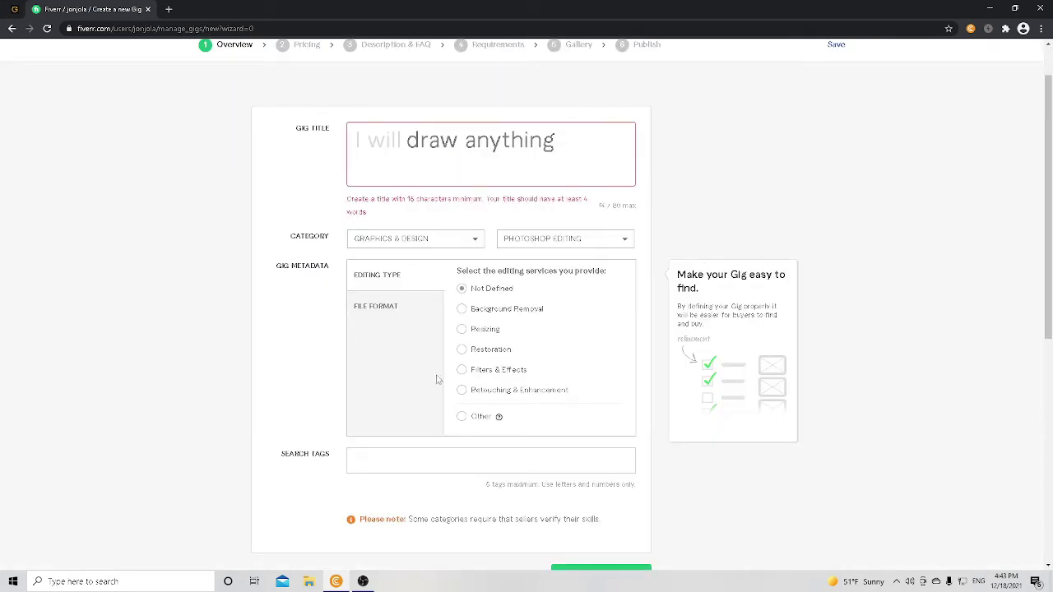
pyautogui.click(363, 461)
pyautogui.write('ar')
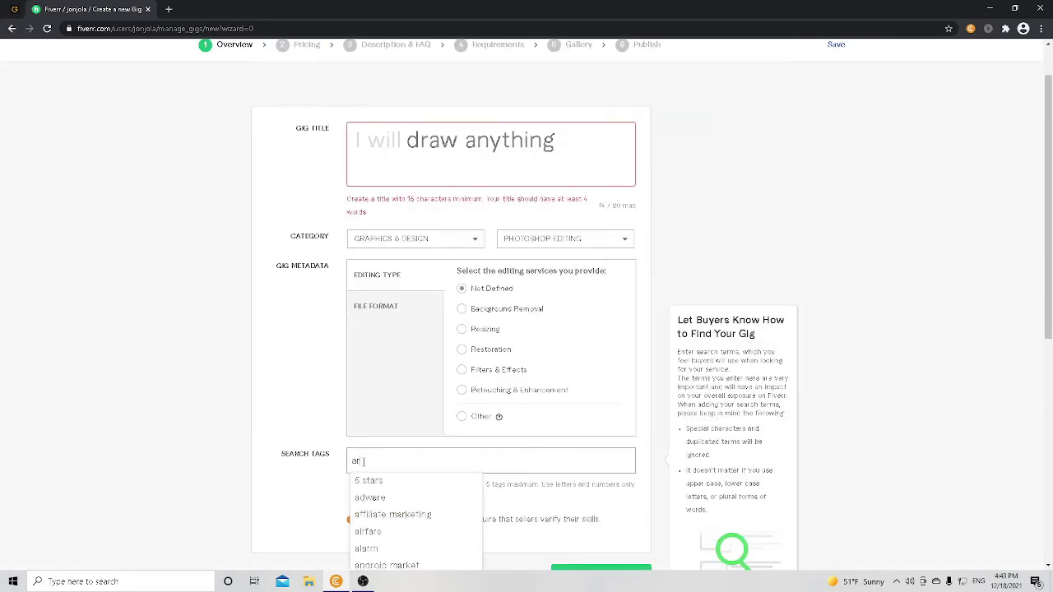
pyautogui.write('tist')
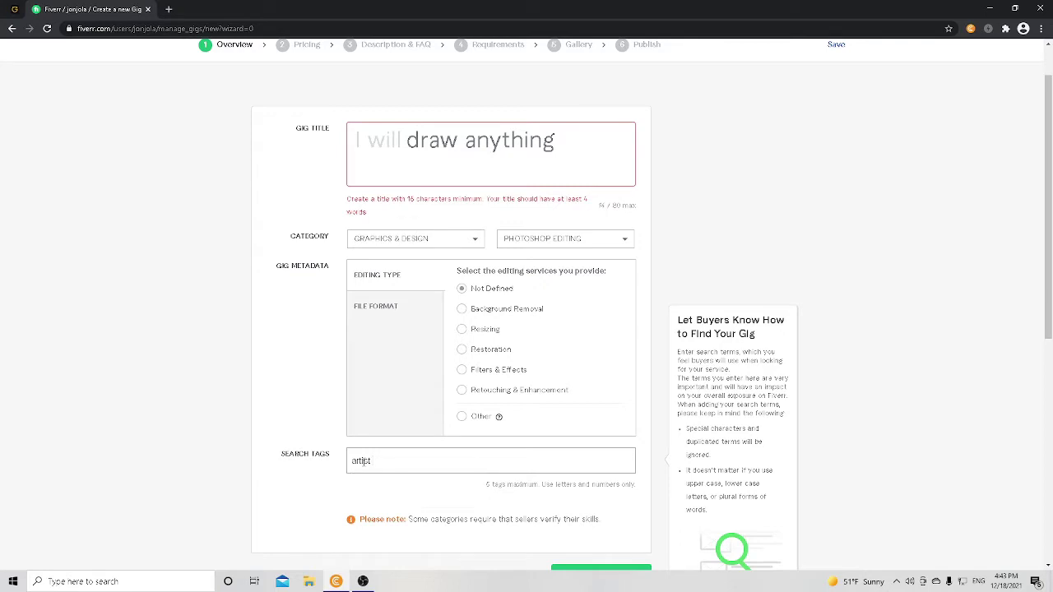
pyautogui.press('Return')
pyautogui.write('art')
pyautogui.press('Return')
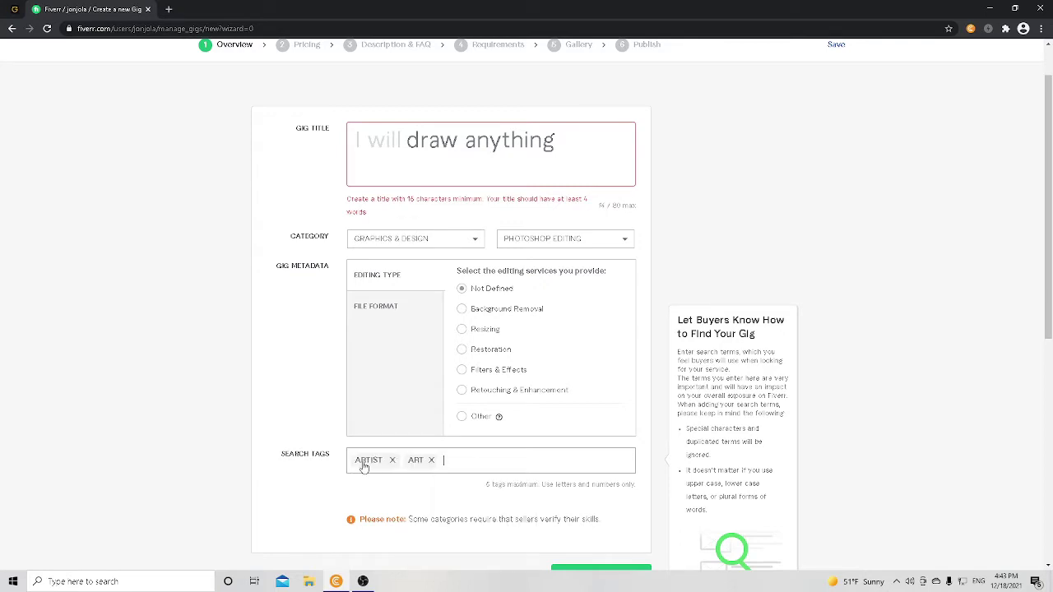
pyautogui.write('draw')
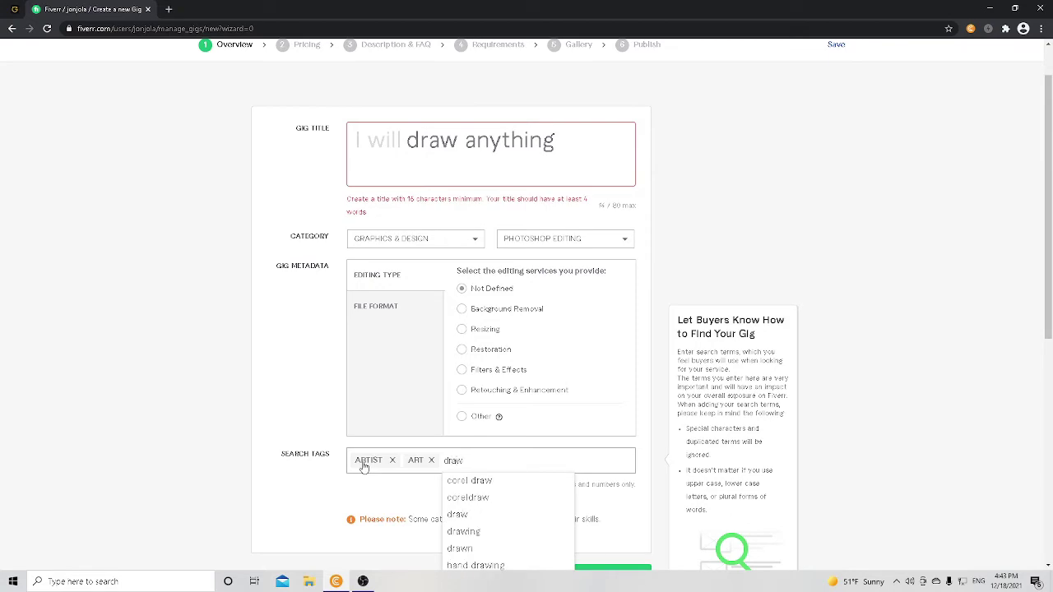
pyautogui.press('Return')
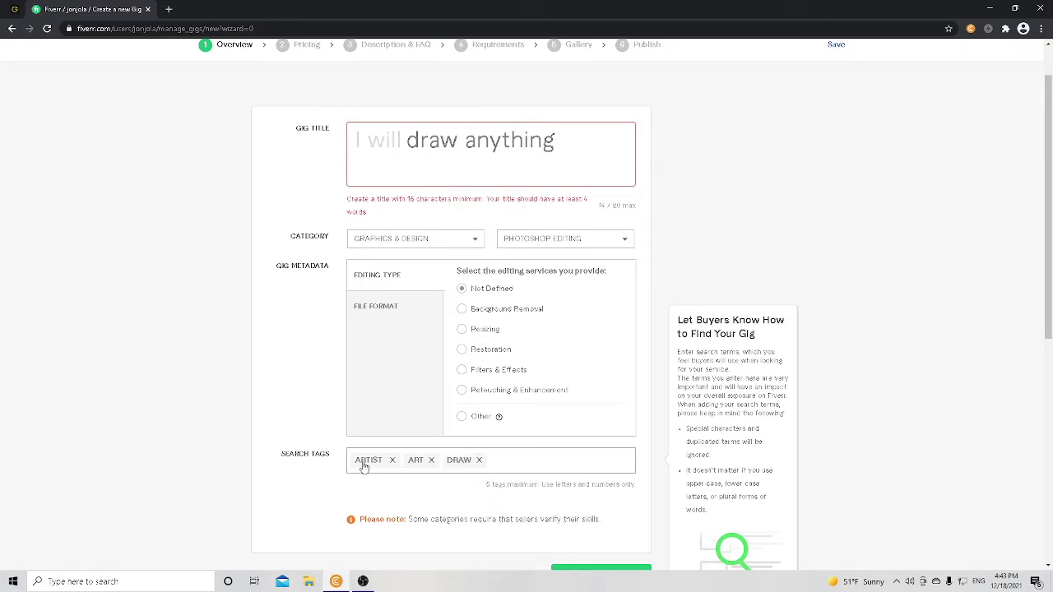
pyautogui.click(188, 482)
# Step: Return from the new gig form to the gig list and open the "teach you to play ukulele" gig for editing
pyautogui.scroll(1, 183, 346)
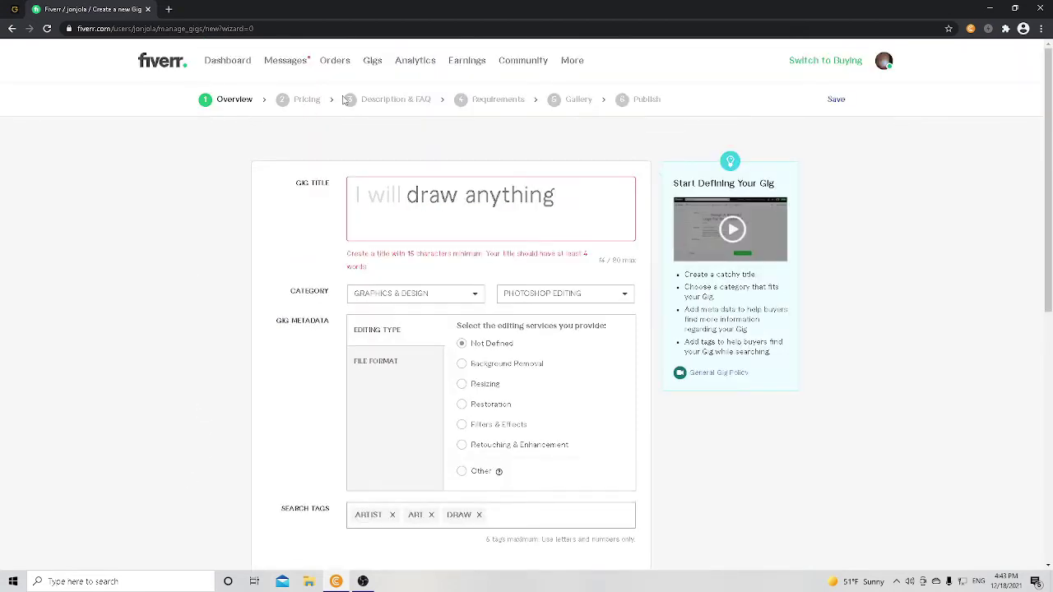
pyautogui.click(12, 28)
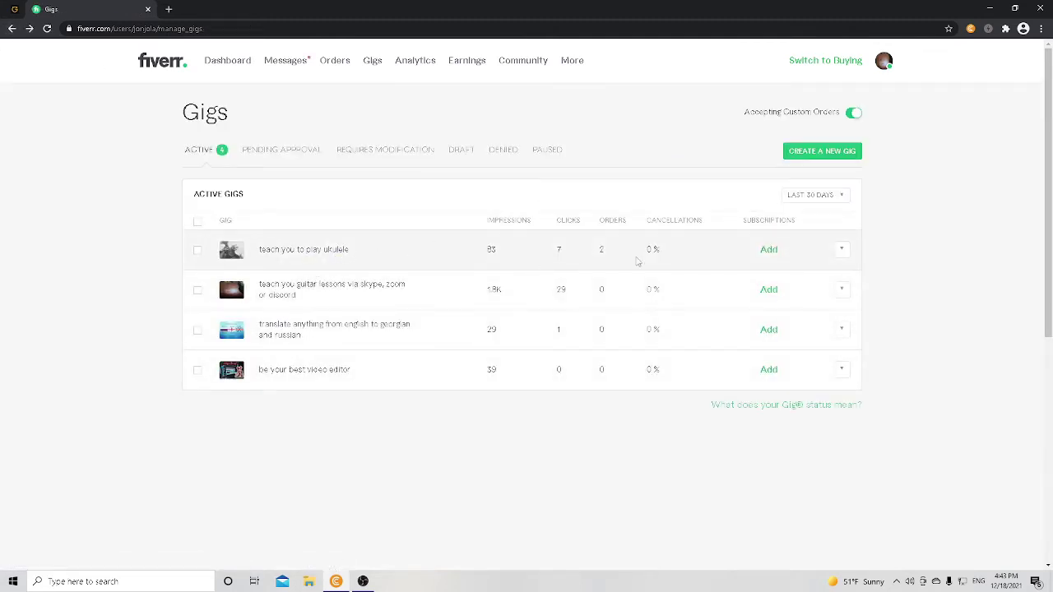
pyautogui.click(840, 251)
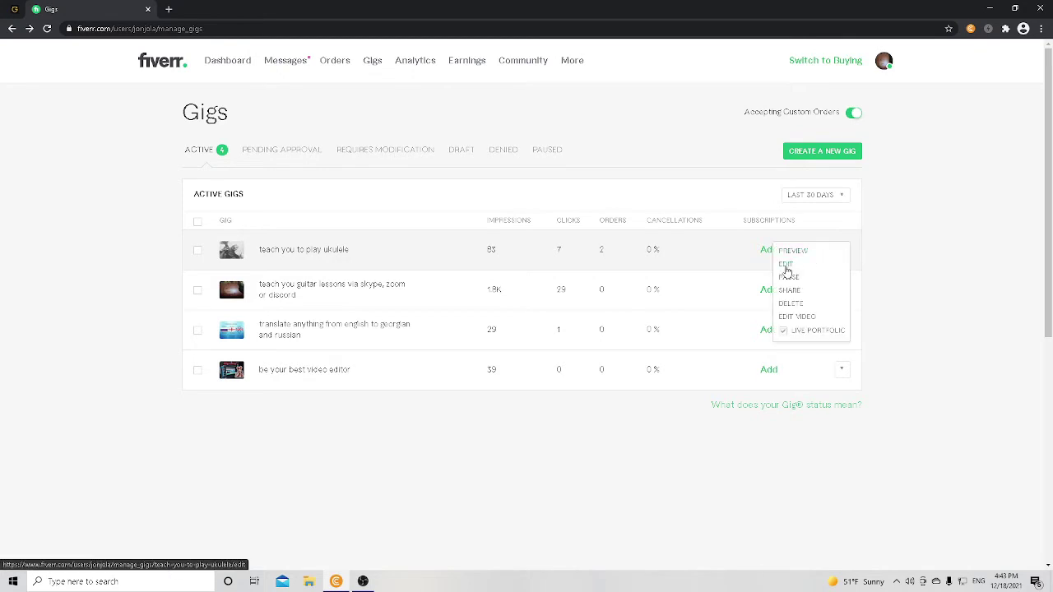
pyautogui.click(784, 267)
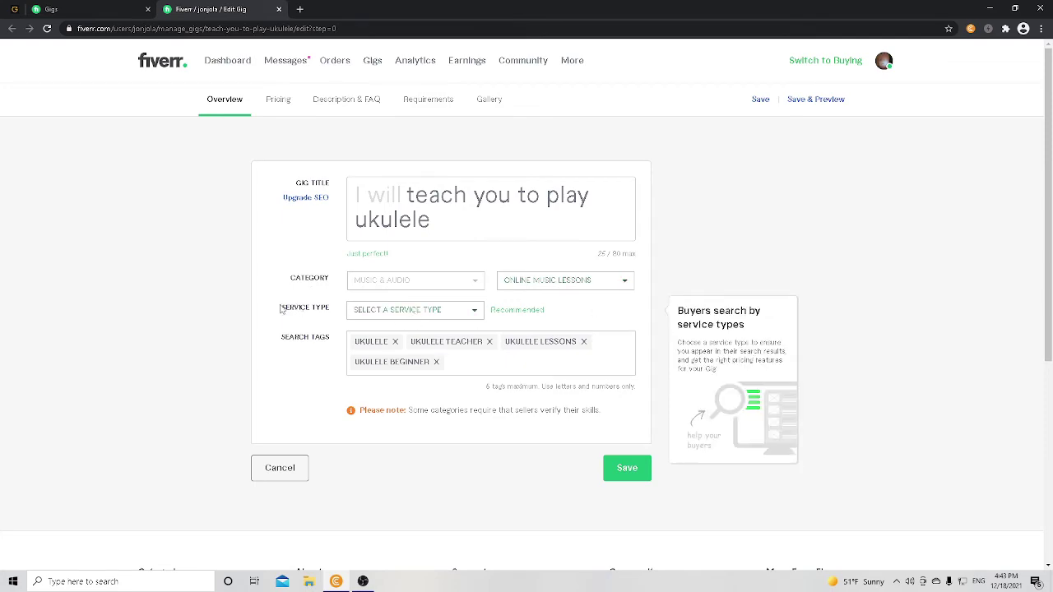
pyautogui.scroll(-2, 421, 329)
pyautogui.scroll(1, 418, 326)
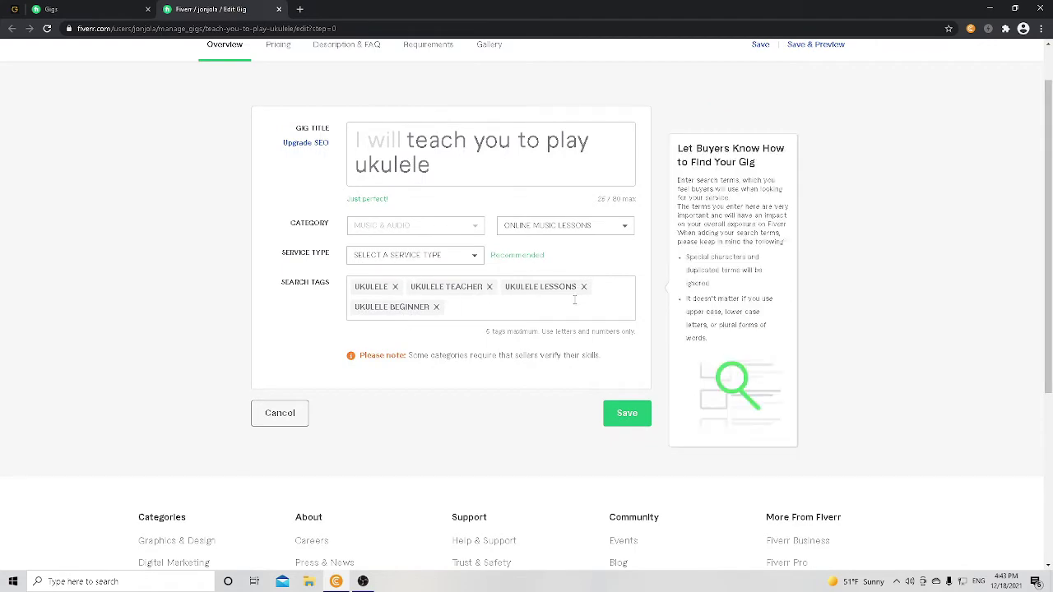
pyautogui.scroll(1, 486, 354)
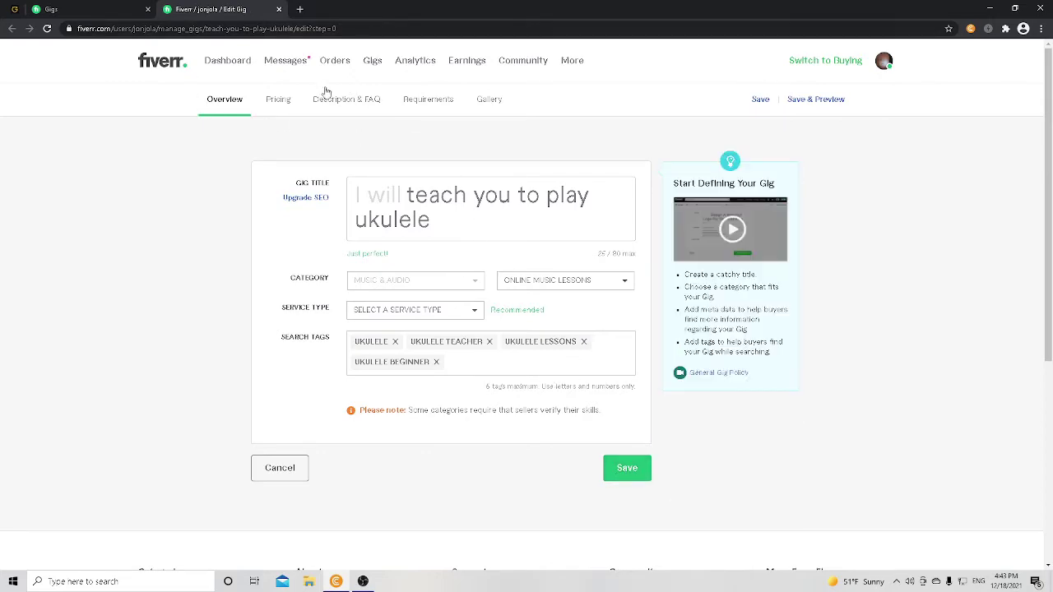
# Step: Examine the Basic, Standard and Premium packages in the ukulele gig's pricing, including their descriptions, delivery times and lesson options
pyautogui.click(280, 101)
pyautogui.scroll(-3, 465, 203)
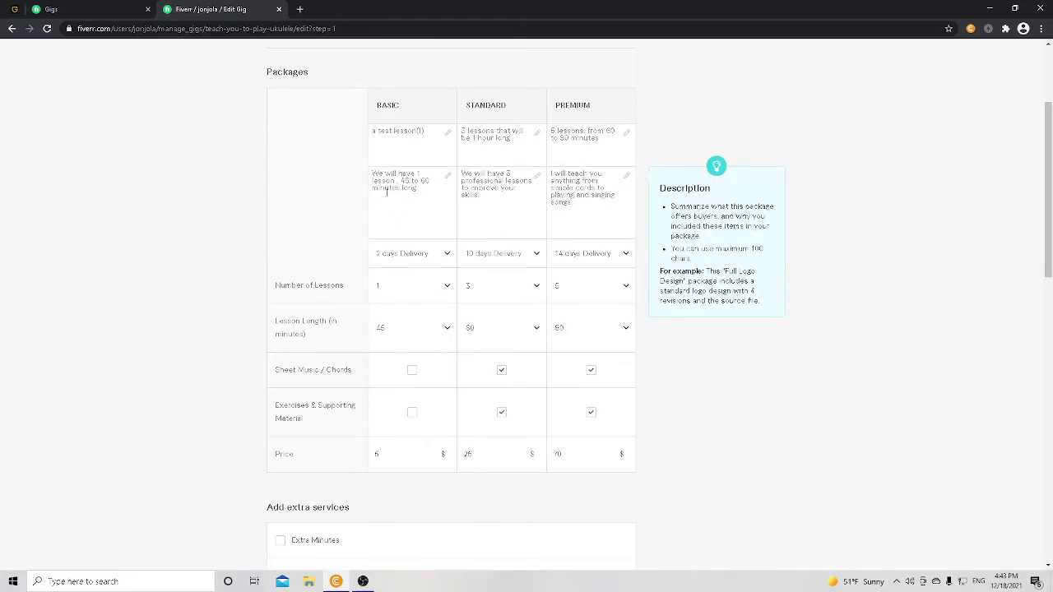
pyautogui.scroll(-2, 415, 224)
pyautogui.scroll(1, 403, 246)
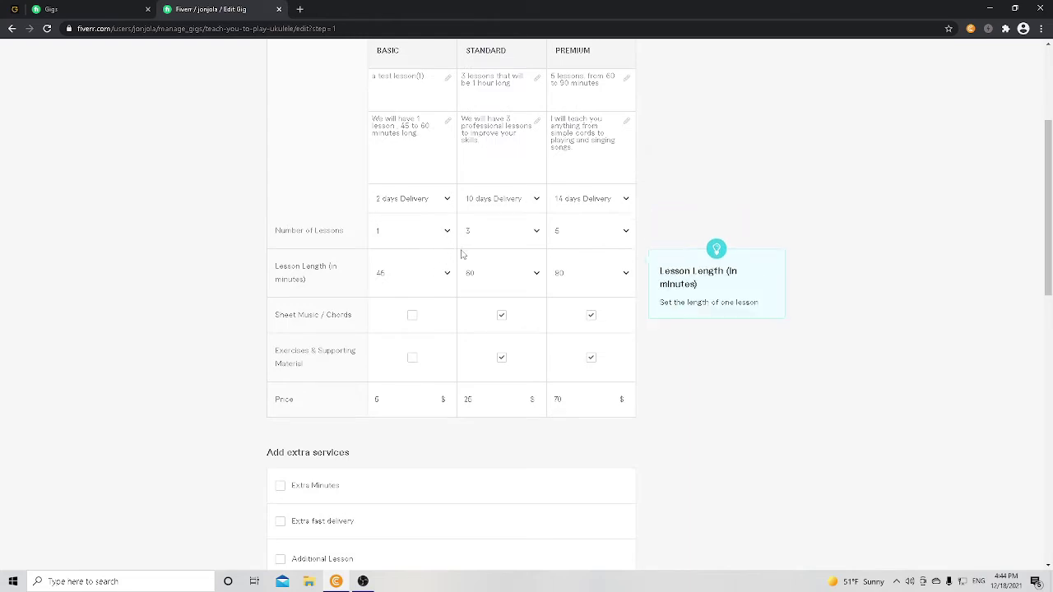
pyautogui.scroll(1, 456, 263)
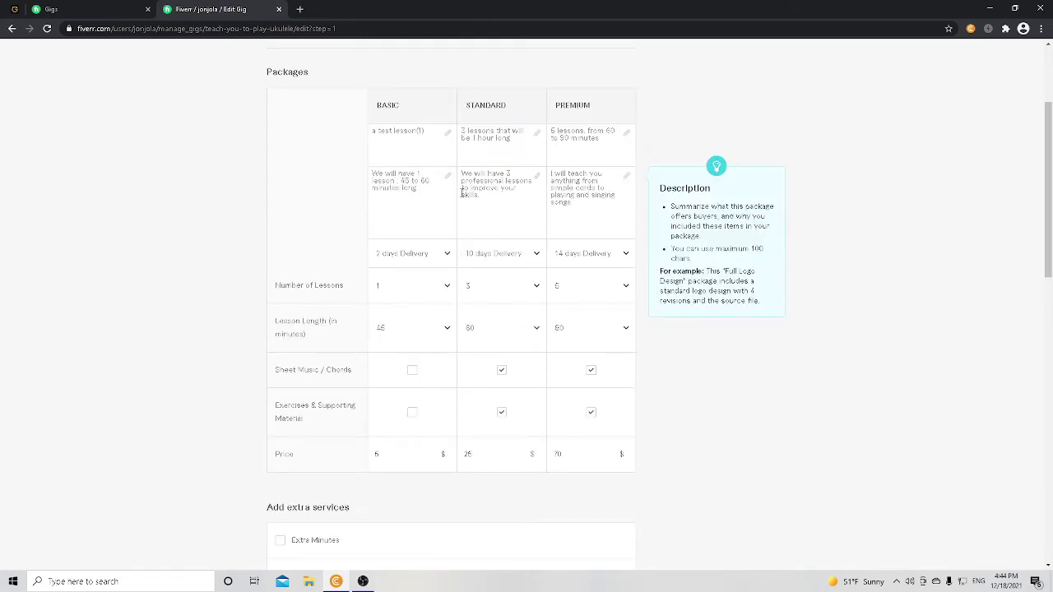
pyautogui.scroll(1, 441, 181)
pyautogui.scroll(-3, 434, 218)
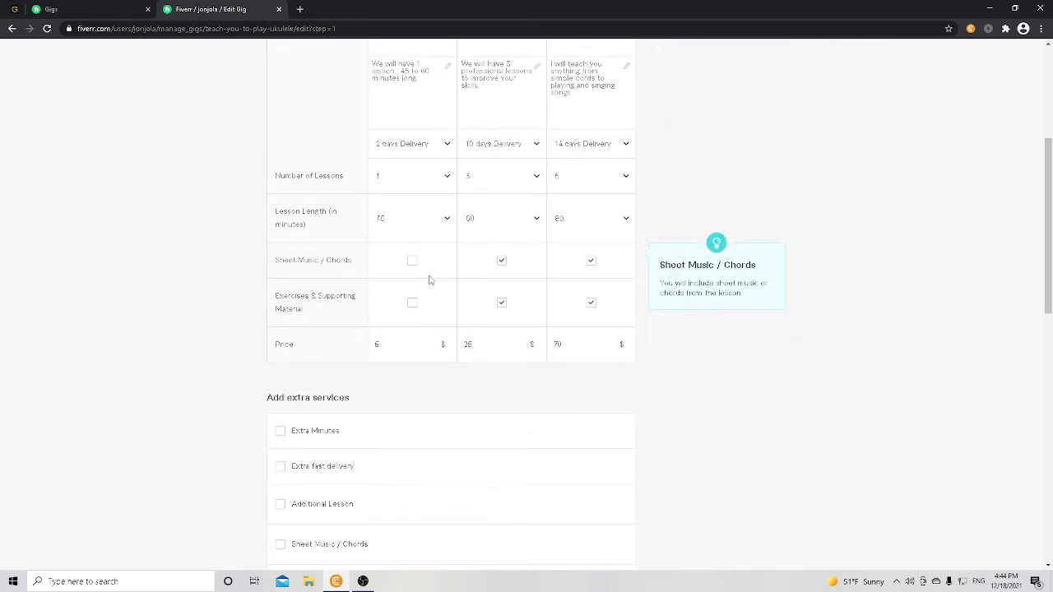
pyautogui.scroll(2, 428, 277)
pyautogui.scroll(-2, 392, 334)
pyautogui.scroll(2, 496, 306)
pyautogui.scroll(-2, 496, 308)
pyautogui.scroll(2, 498, 307)
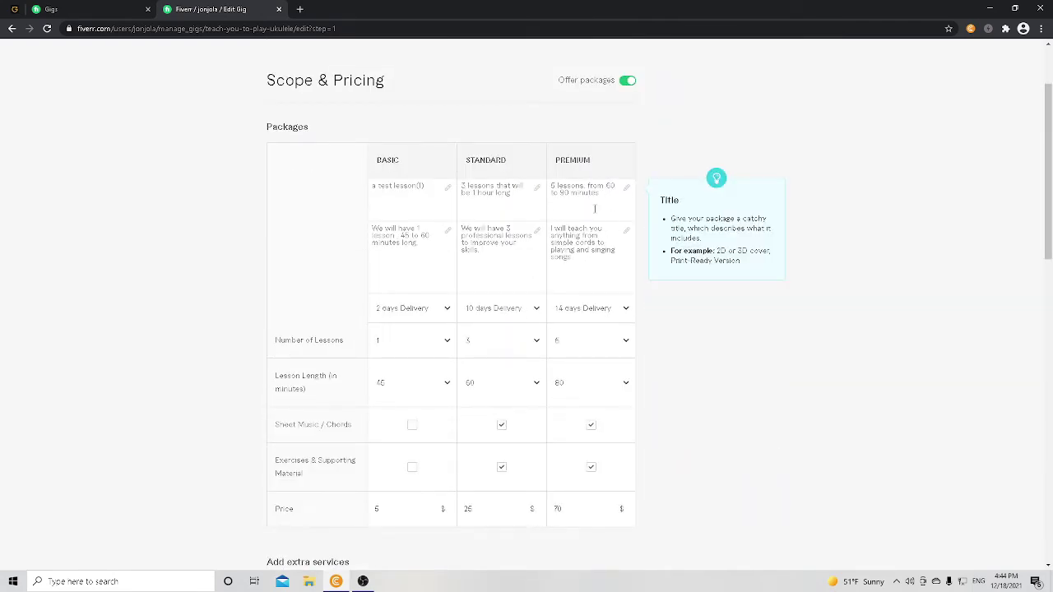
pyautogui.scroll(-1, 603, 348)
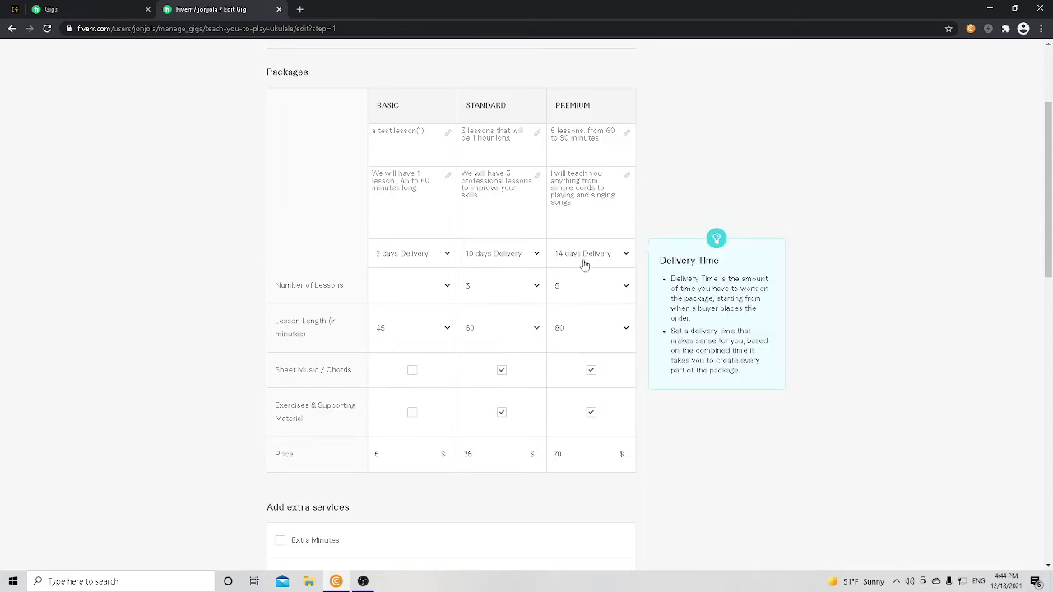
# Step: Look through the extra services and subscription options offered below the ukulele gig's packages
pyautogui.scroll(-6, 550, 261)
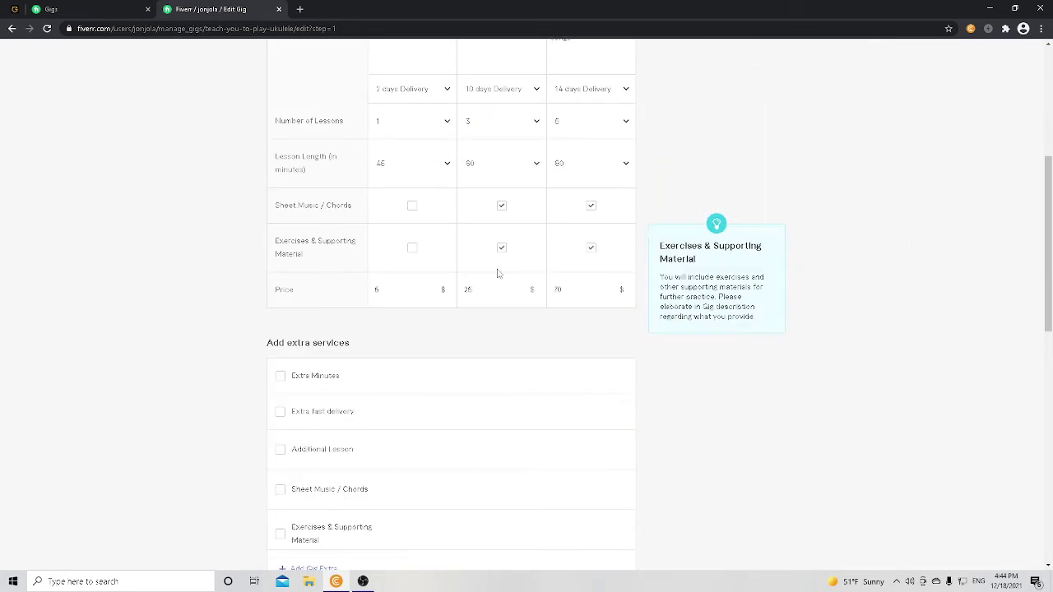
pyautogui.scroll(-3, 325, 388)
pyautogui.scroll(6, 333, 362)
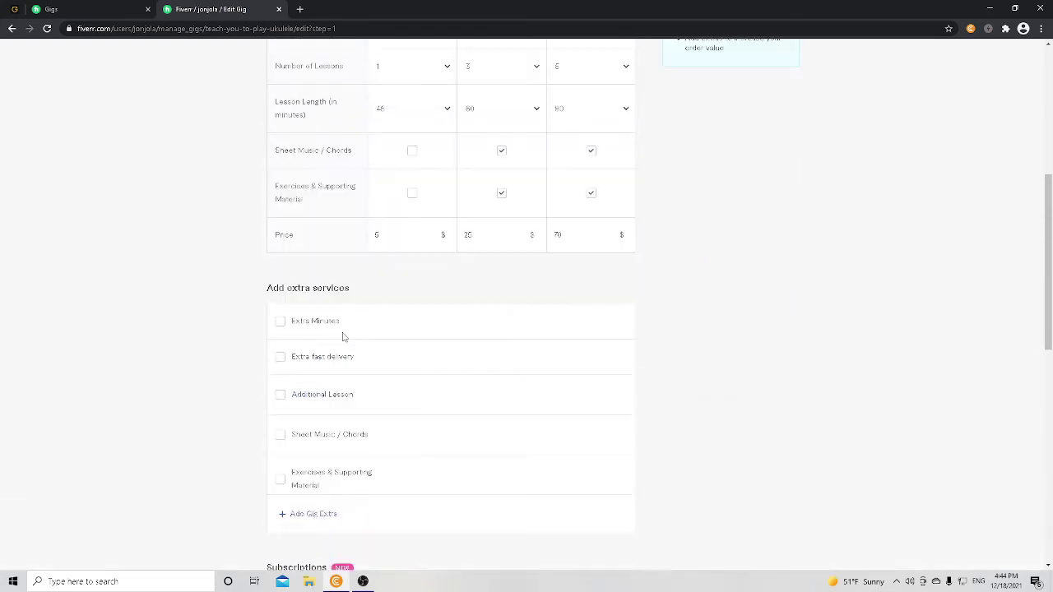
pyautogui.scroll(-3, 366, 296)
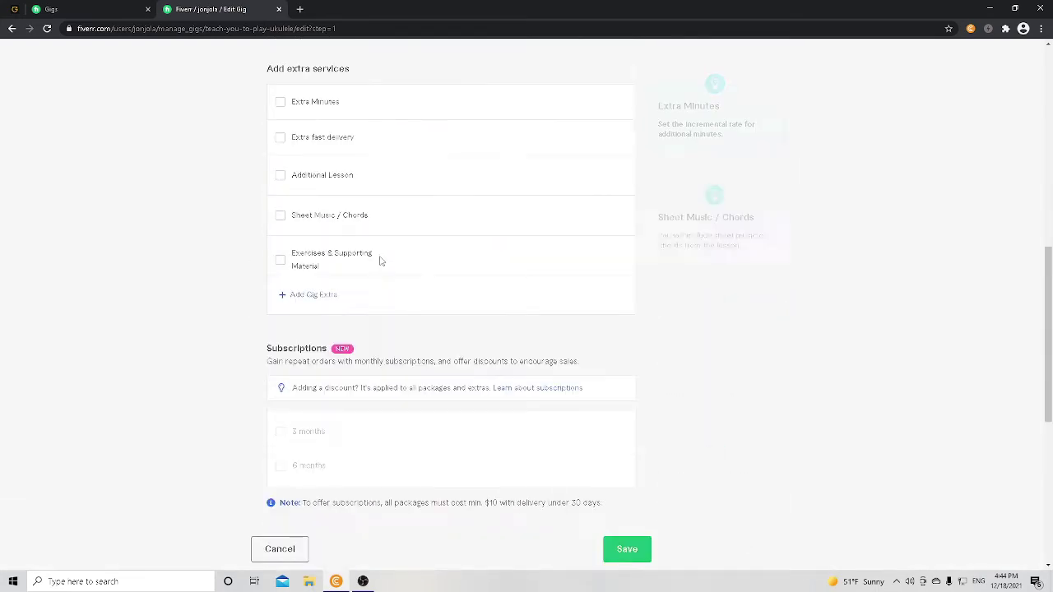
pyautogui.scroll(1, 379, 258)
pyautogui.scroll(-3, 378, 303)
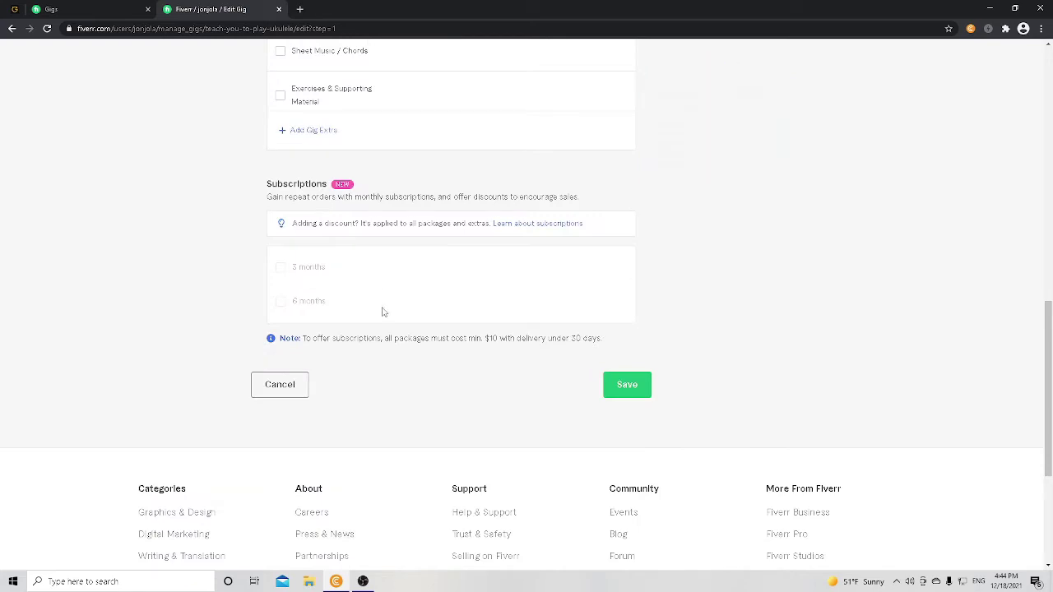
pyautogui.scroll(10, 362, 308)
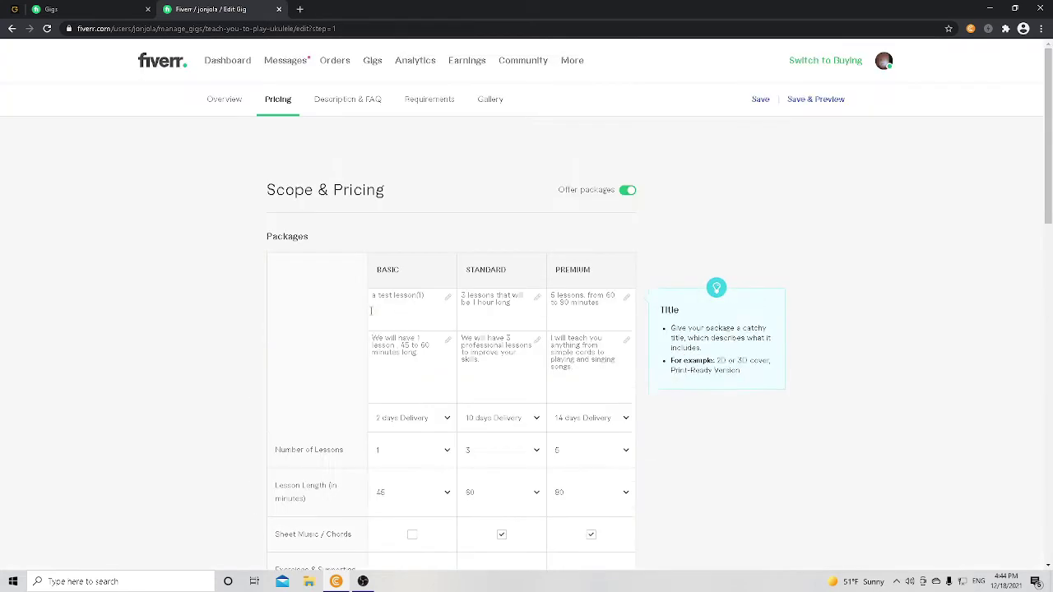
# Step: View the ukulele gig's description and the requirements it sets for buyers
pyautogui.click(362, 117)
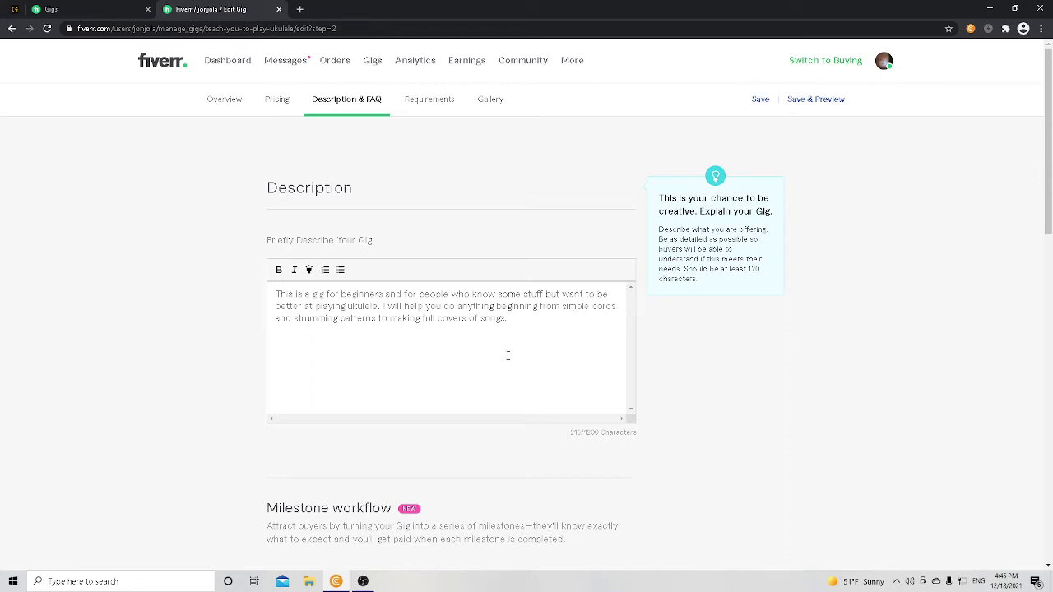
pyautogui.click(421, 106)
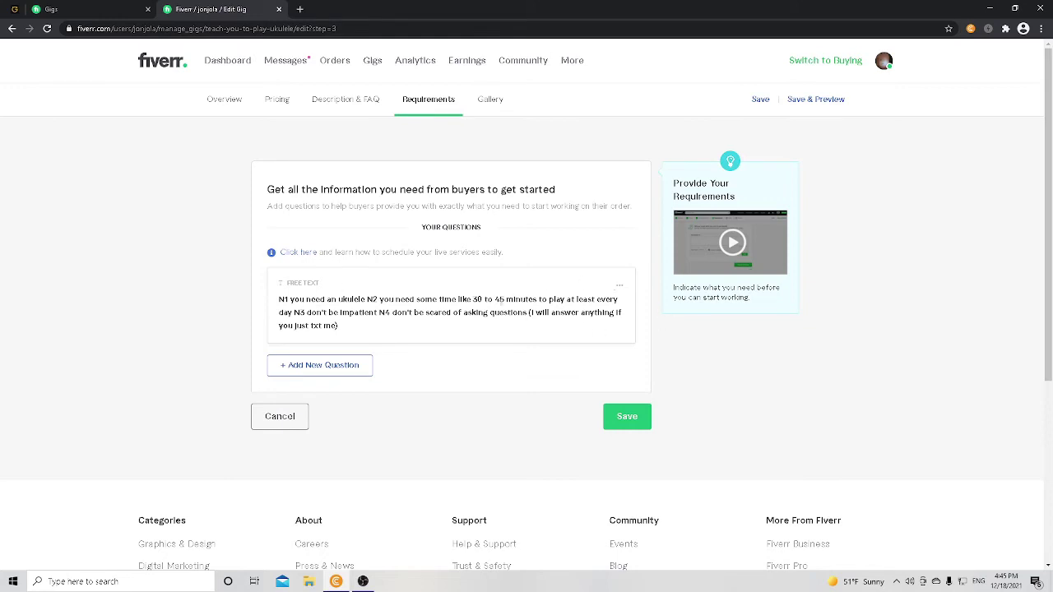
# Step: Examine the video, audio and image sections of the ukulele gig's gallery
pyautogui.click(487, 100)
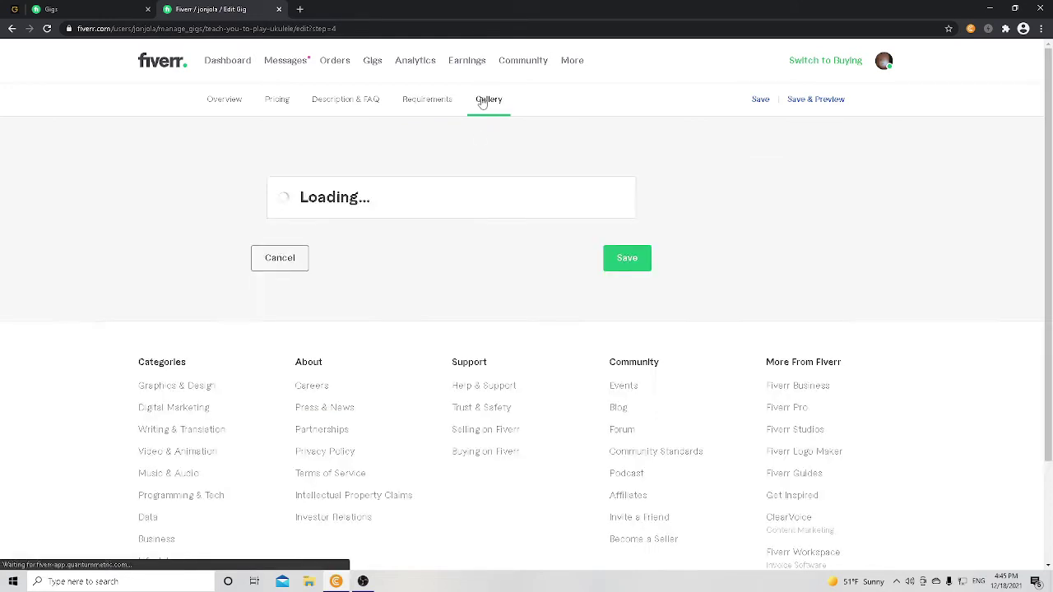
pyautogui.scroll(-1, 490, 119)
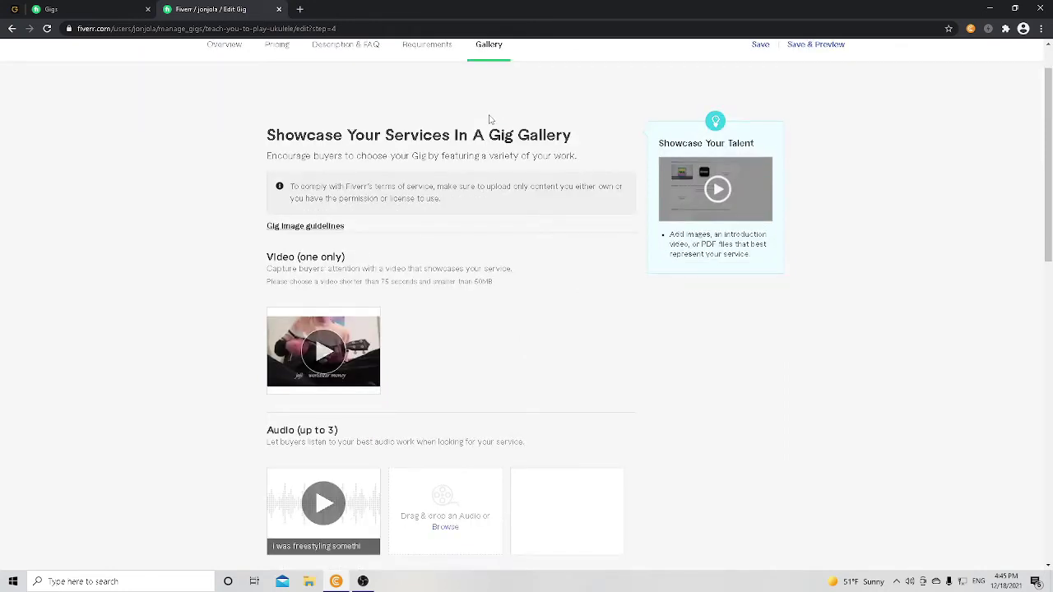
pyautogui.scroll(1, 489, 119)
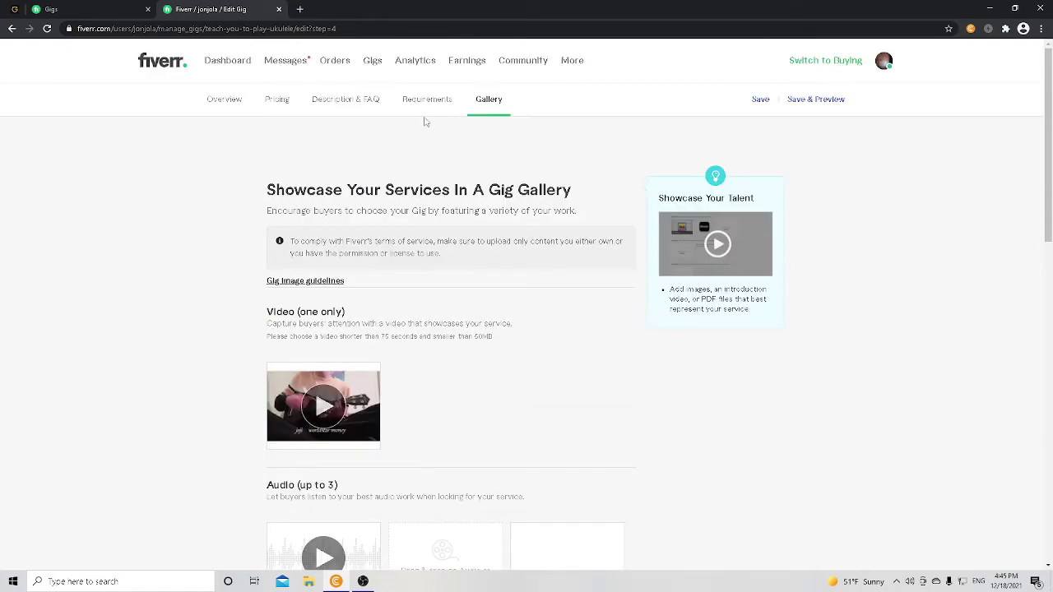
pyautogui.scroll(-4, 362, 319)
pyautogui.scroll(4, 341, 166)
pyautogui.scroll(-2, 366, 241)
# Step: Play parts of the video in the gig's gallery and pause it
pyautogui.moveTo(337, 280)
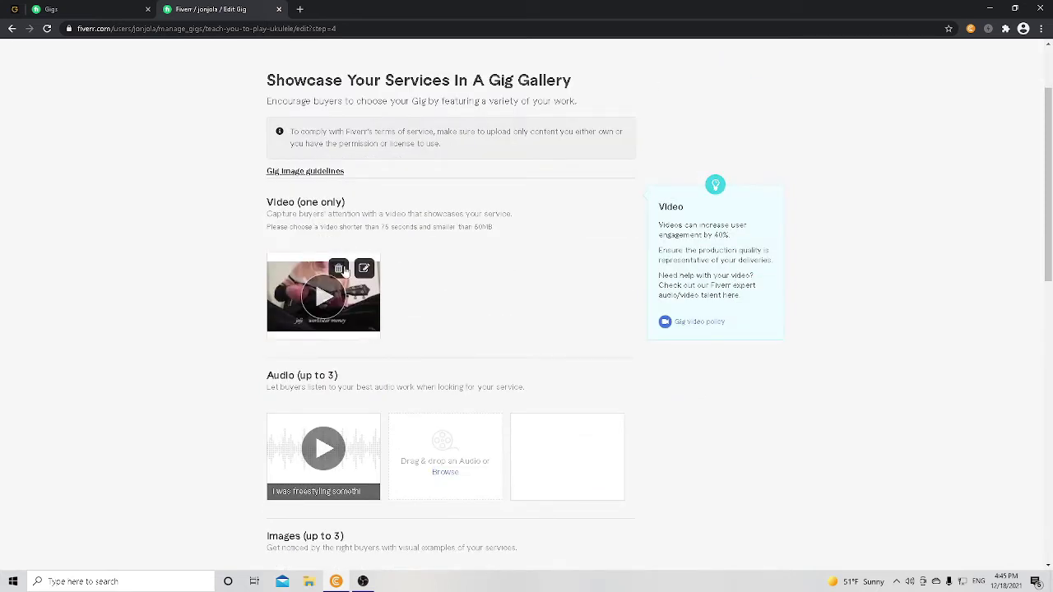
pyautogui.click(335, 300)
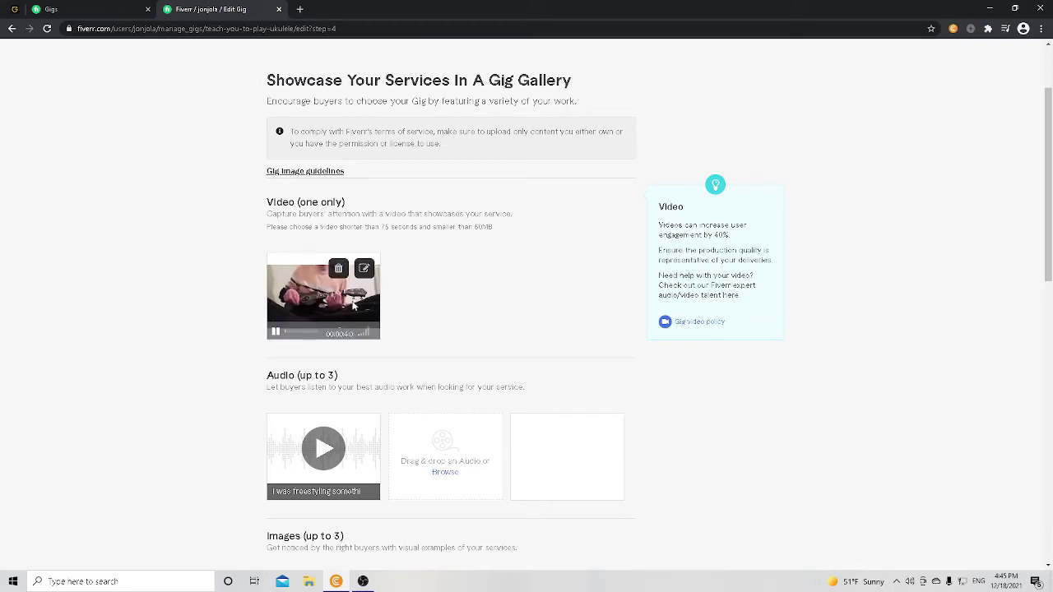
pyautogui.click(298, 332)
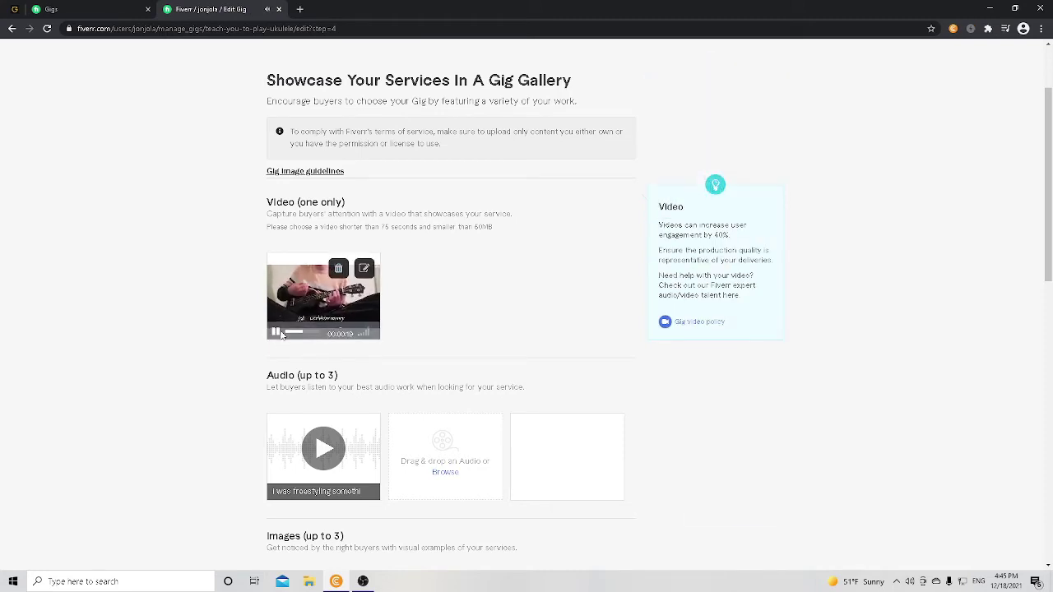
pyautogui.scroll(-1, 191, 340)
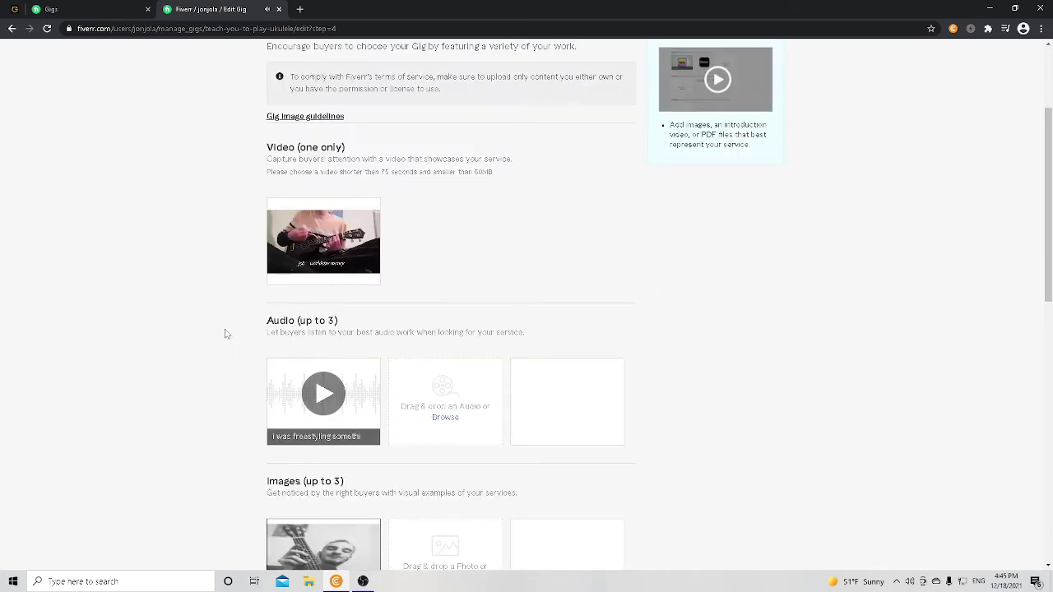
pyautogui.moveTo(337, 247)
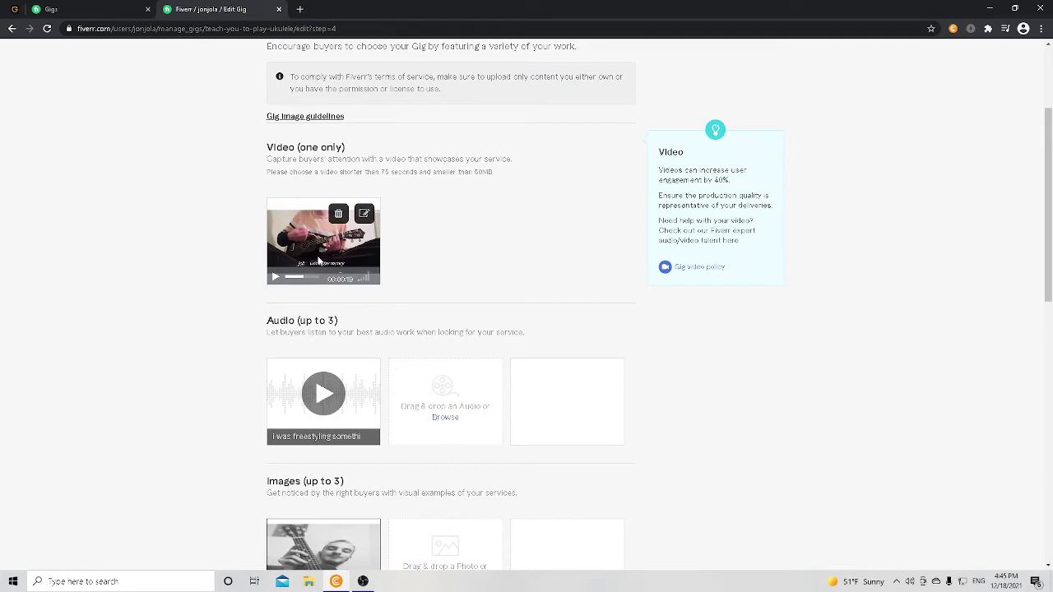
pyautogui.click(317, 279)
pyautogui.click(293, 281)
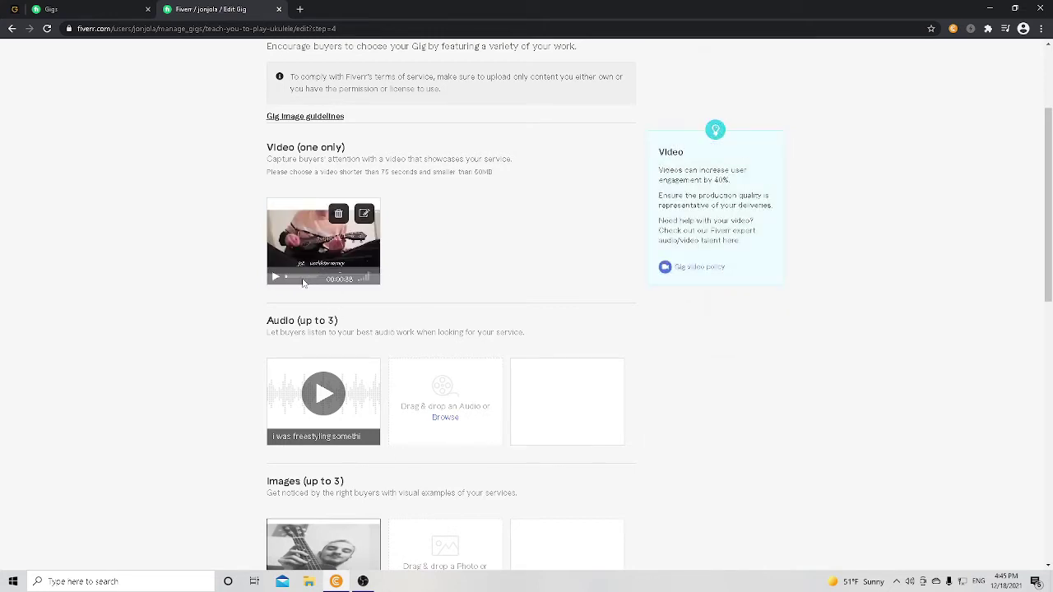
# Step: Play the gallery video from another point, pause it, and look over the audio and image sections below it
pyautogui.click(303, 281)
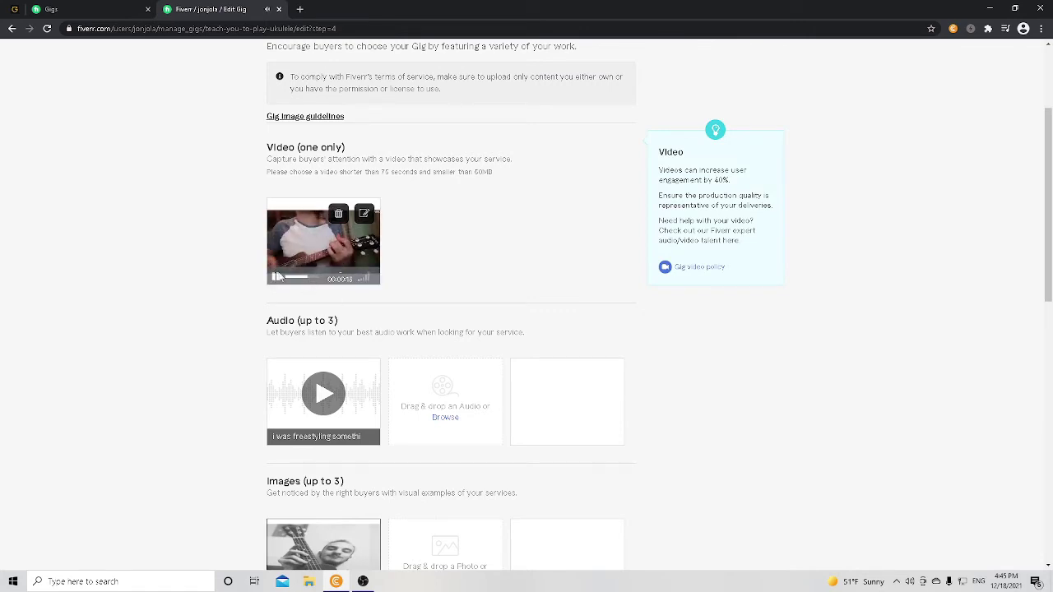
pyautogui.click(278, 276)
pyautogui.scroll(-3, 320, 296)
pyautogui.scroll(2, 349, 312)
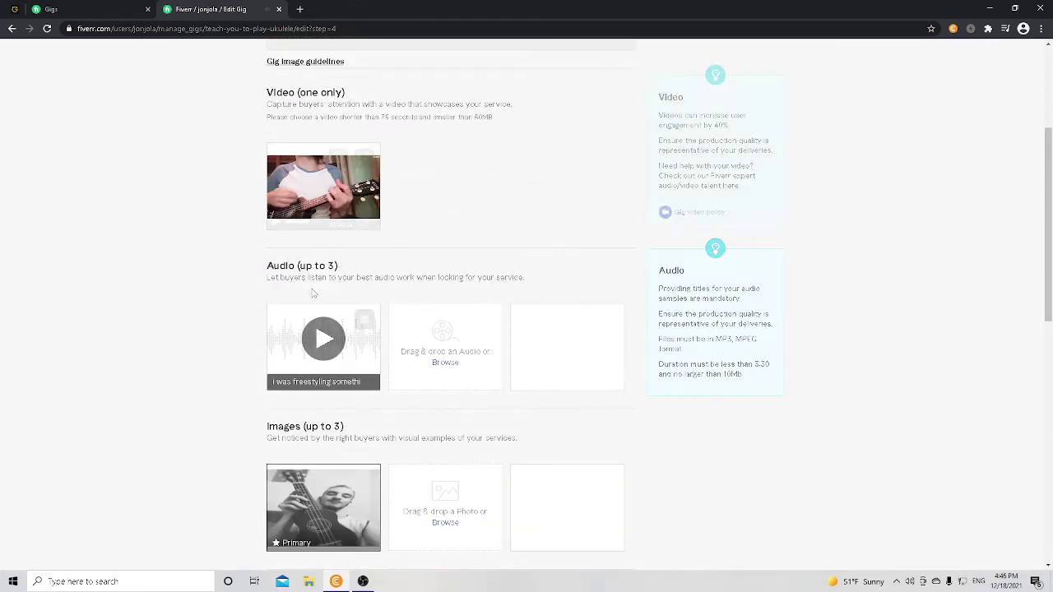
pyautogui.scroll(-2, 337, 325)
pyautogui.scroll(1, 337, 325)
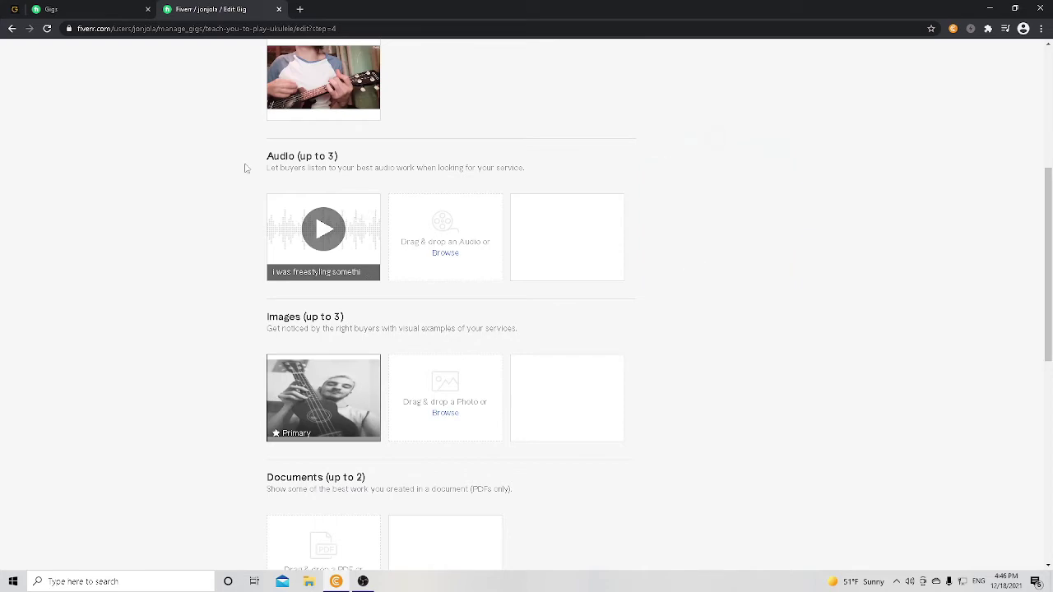
pyautogui.scroll(5, 259, 197)
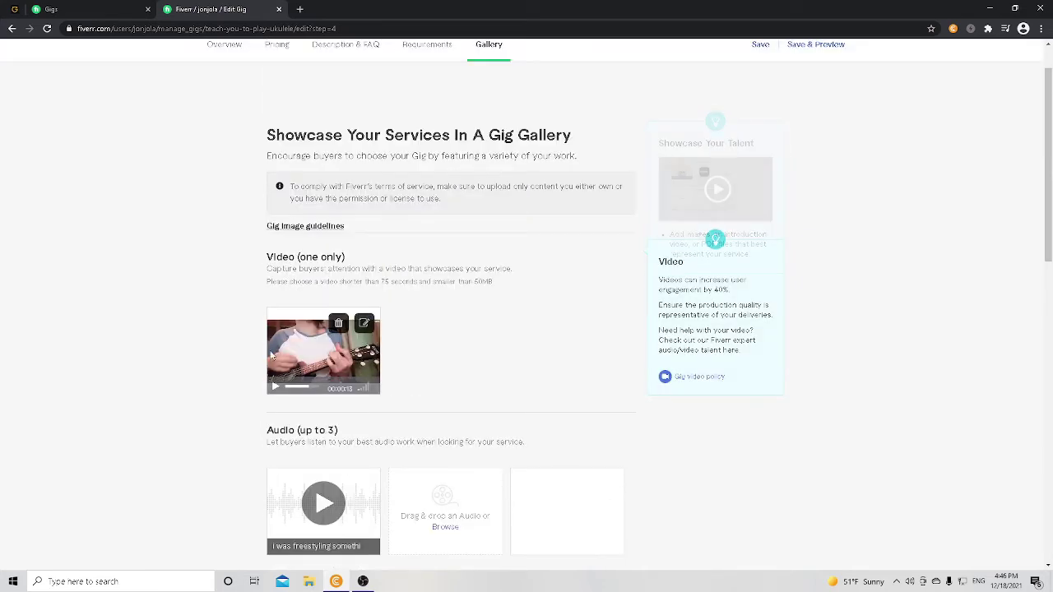
pyautogui.scroll(-3, 366, 350)
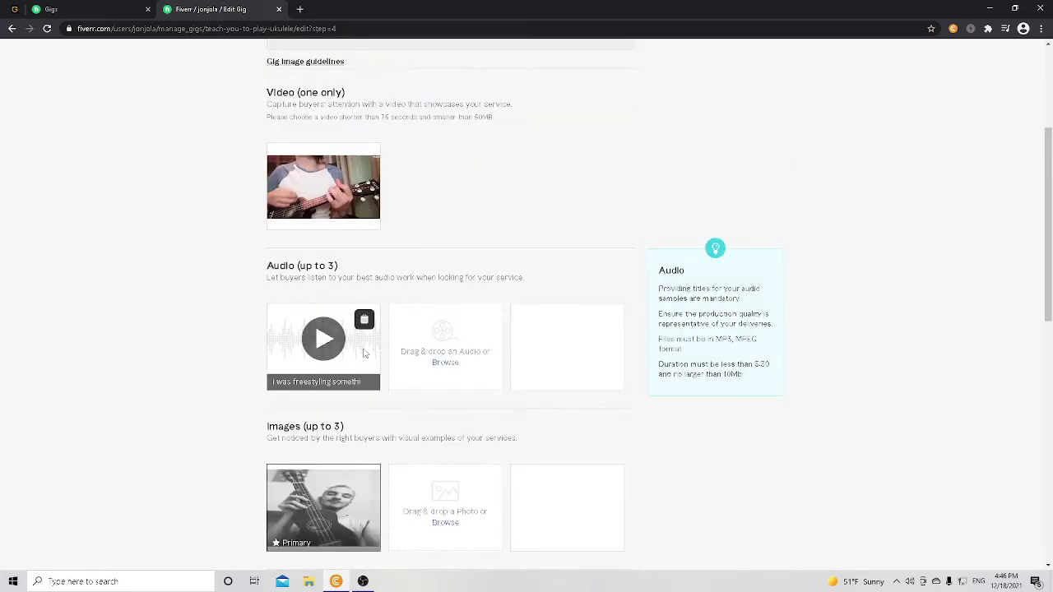
# Step: Play the ukulele gig's audio sample briefly, pause it, and view the gig's image and document sections
pyautogui.scroll(-1, 350, 292)
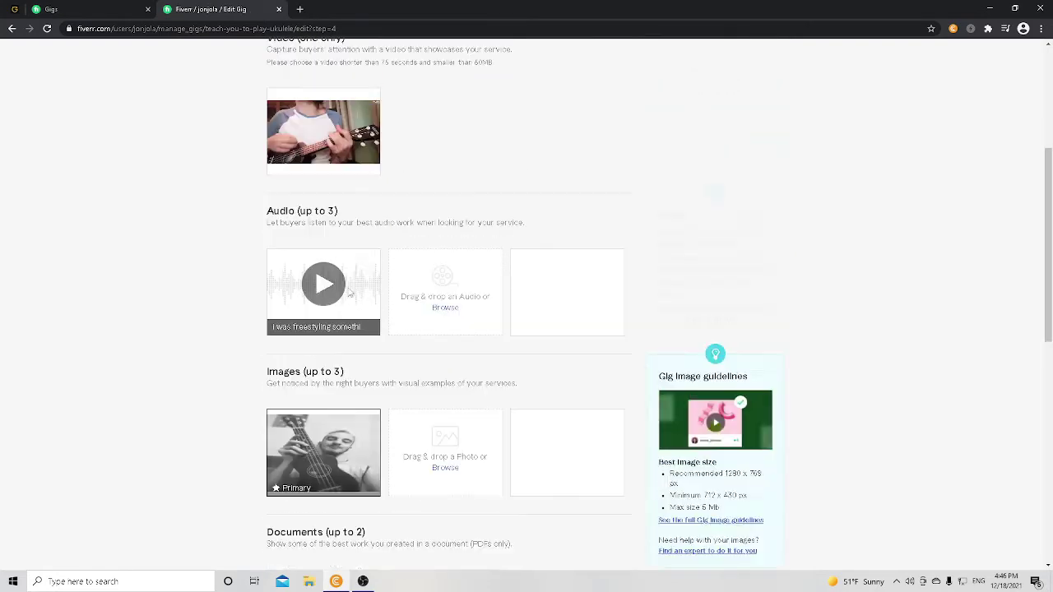
pyautogui.click(323, 284)
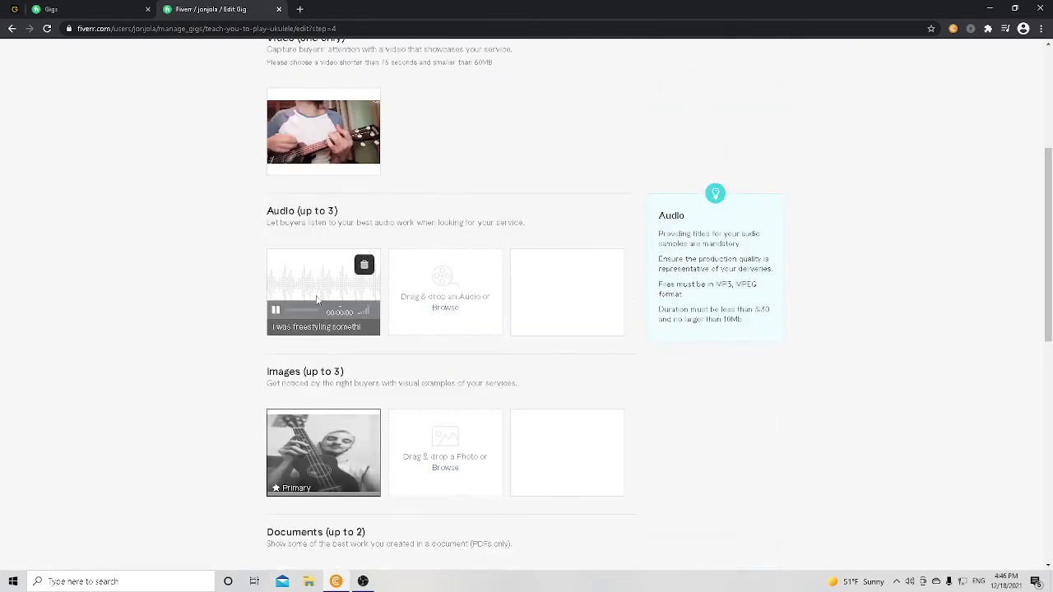
pyautogui.click(276, 311)
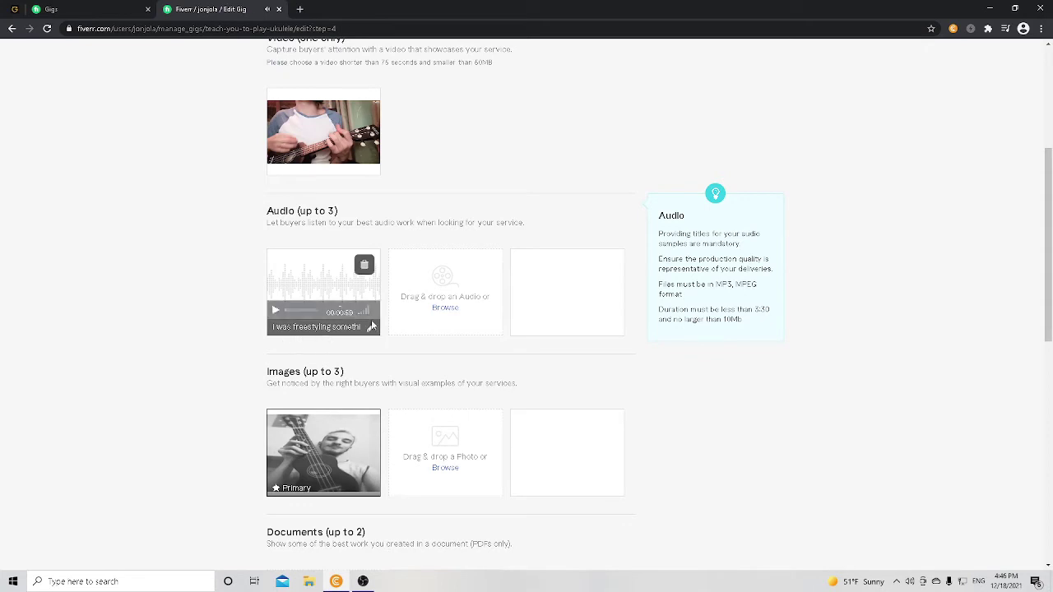
pyautogui.scroll(-2, 286, 296)
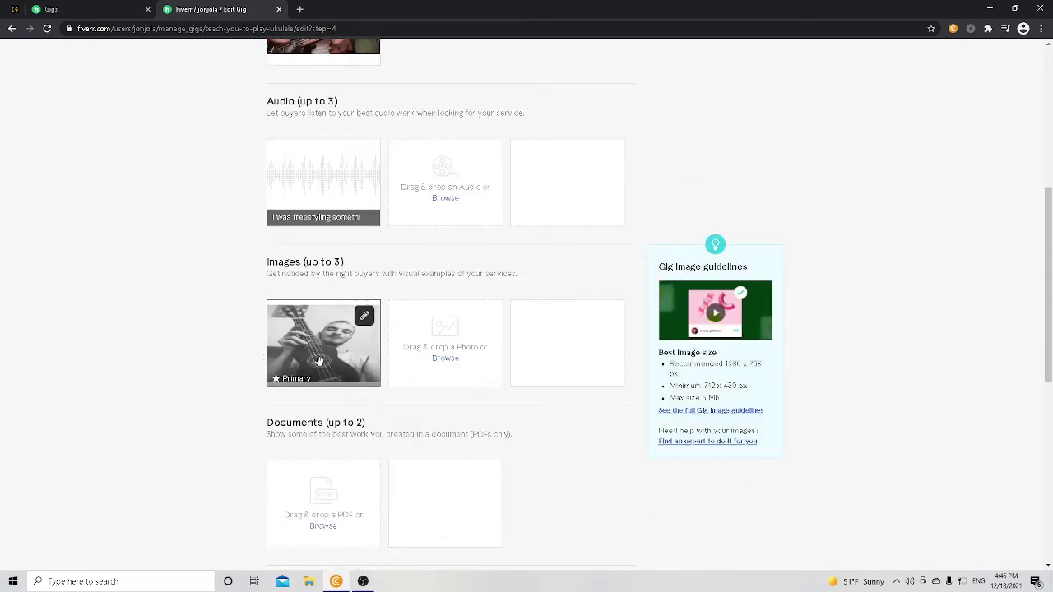
pyautogui.scroll(1, 233, 314)
pyautogui.scroll(6, 233, 314)
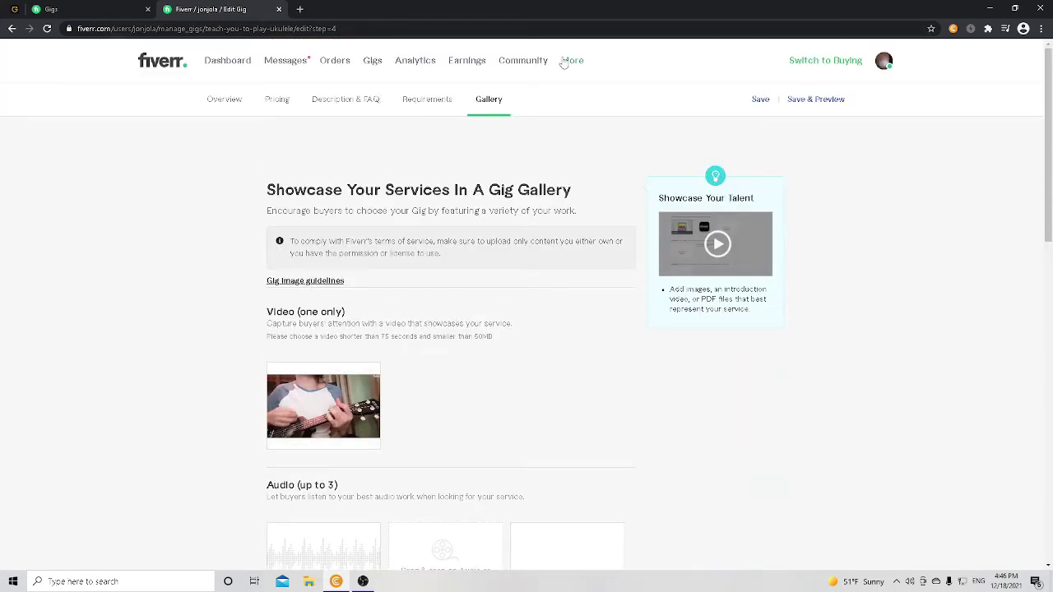
# Step: Switch to buying mode and search the marketplace for "ukulele teacher"
pyautogui.click(816, 63)
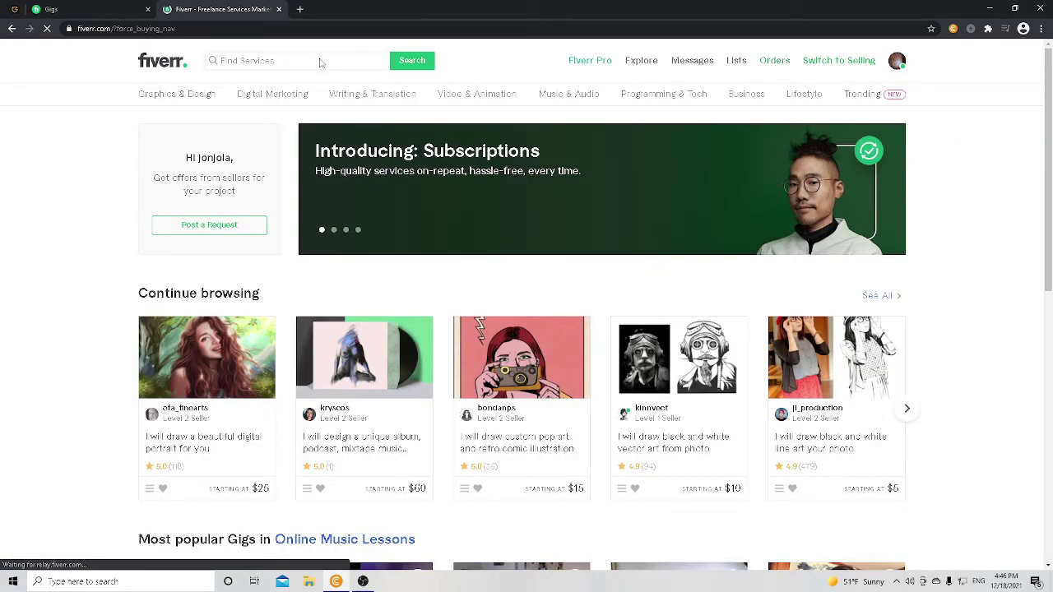
pyautogui.click(310, 68)
pyautogui.write('u')
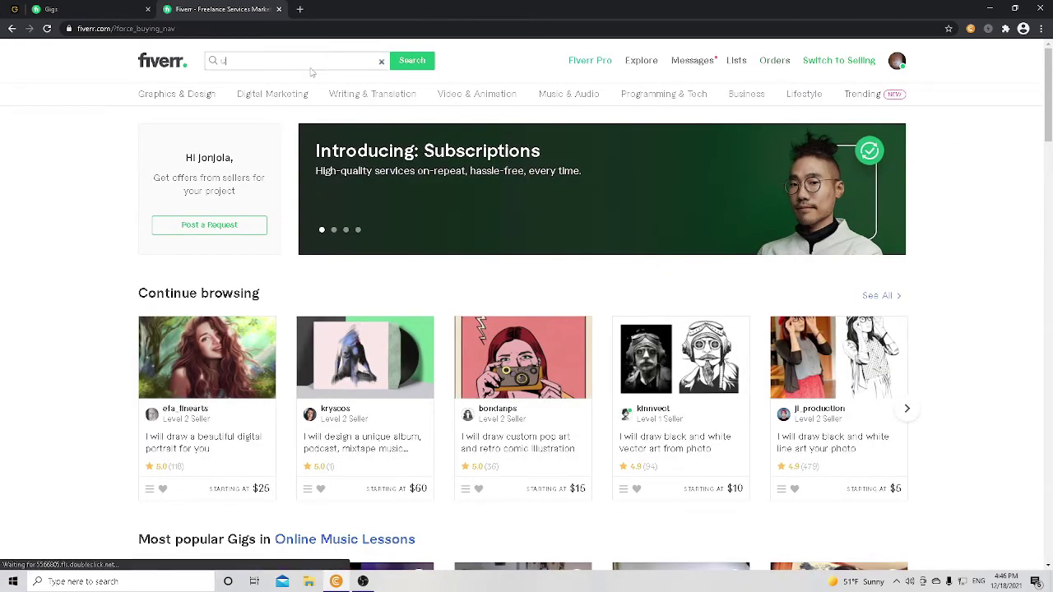
pyautogui.write('kulele te')
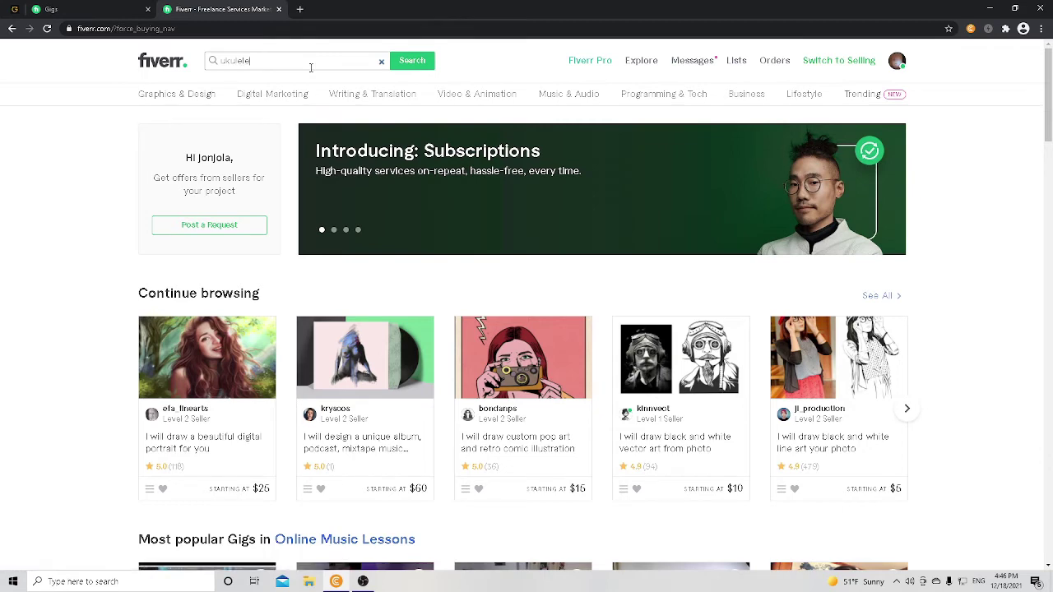
pyautogui.write('acher')
pyautogui.press('Return')
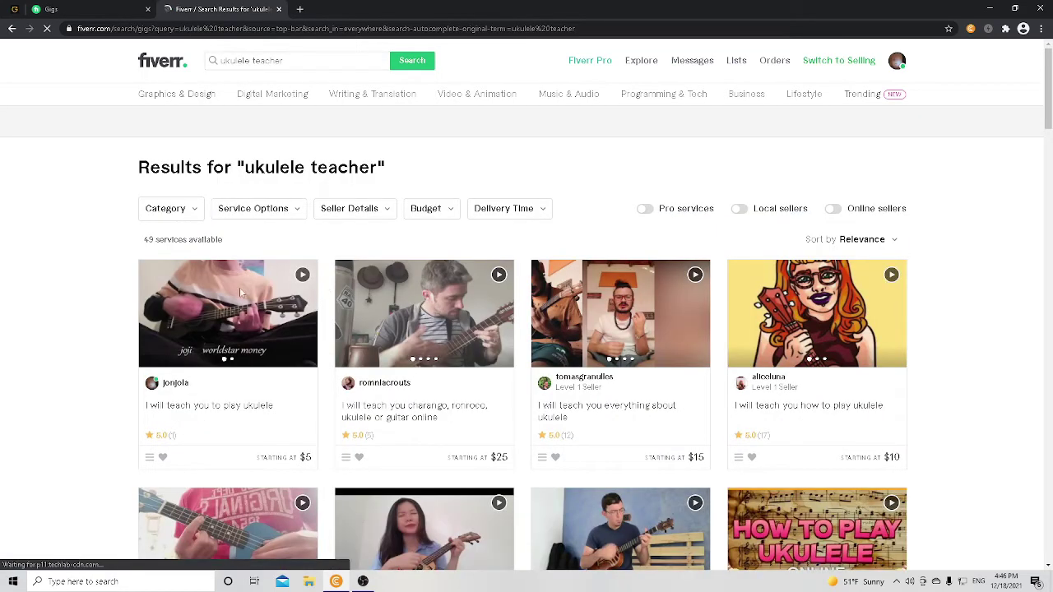
# Step: Flip through the preview media of the "I will teach you to play ukulele" gig in the search results
pyautogui.scroll(-2, 234, 288)
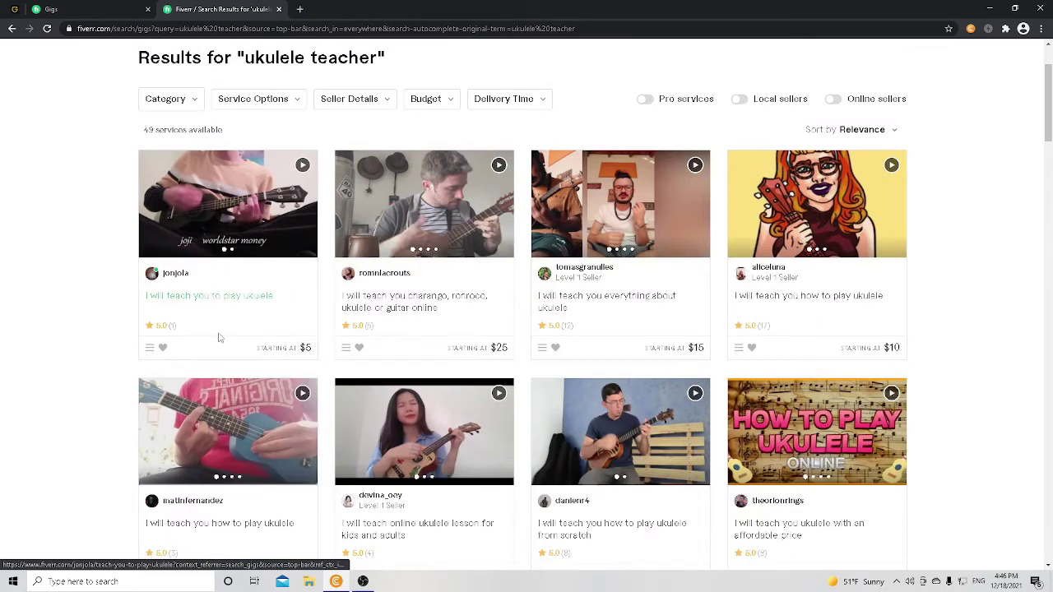
pyautogui.click(312, 205)
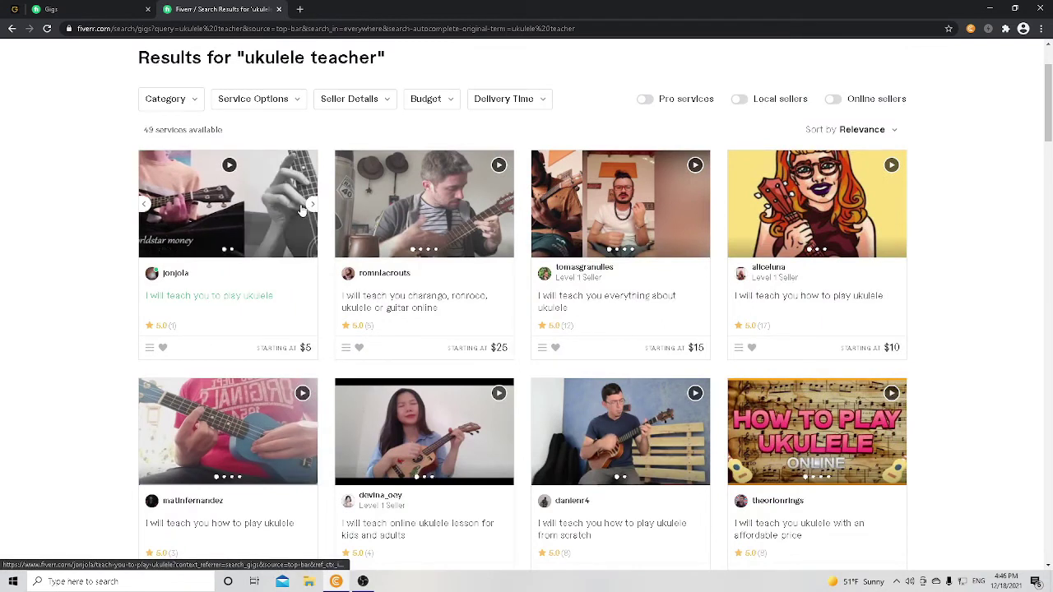
pyautogui.click(312, 205)
pyautogui.click(312, 205)
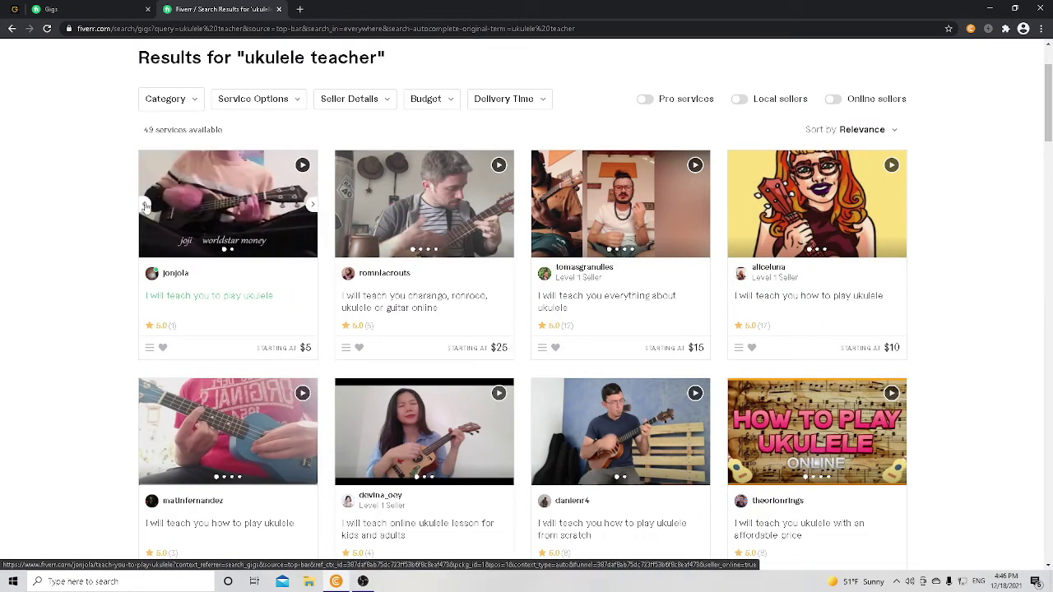
pyautogui.click(146, 205)
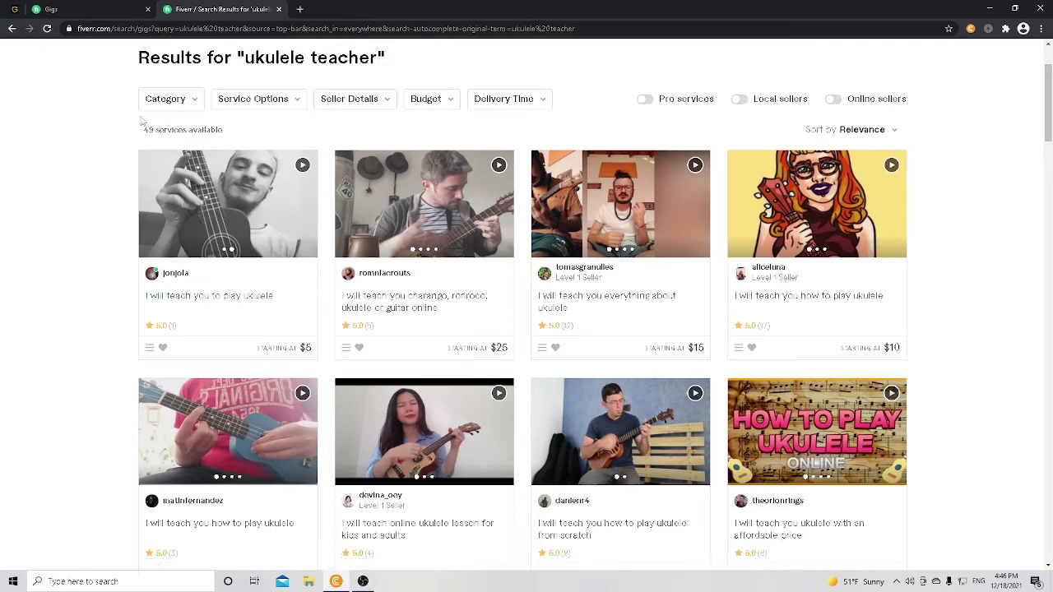
# Step: Switch back to selling mode and open the analytics overview
pyautogui.scroll(2, 463, 132)
pyautogui.click(847, 62)
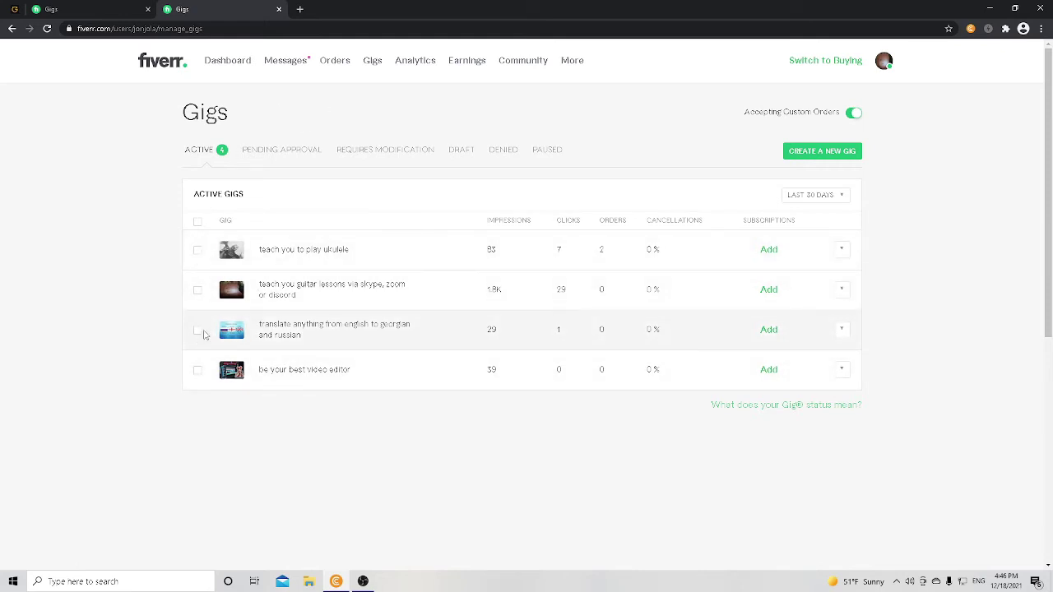
pyautogui.moveTo(413, 68)
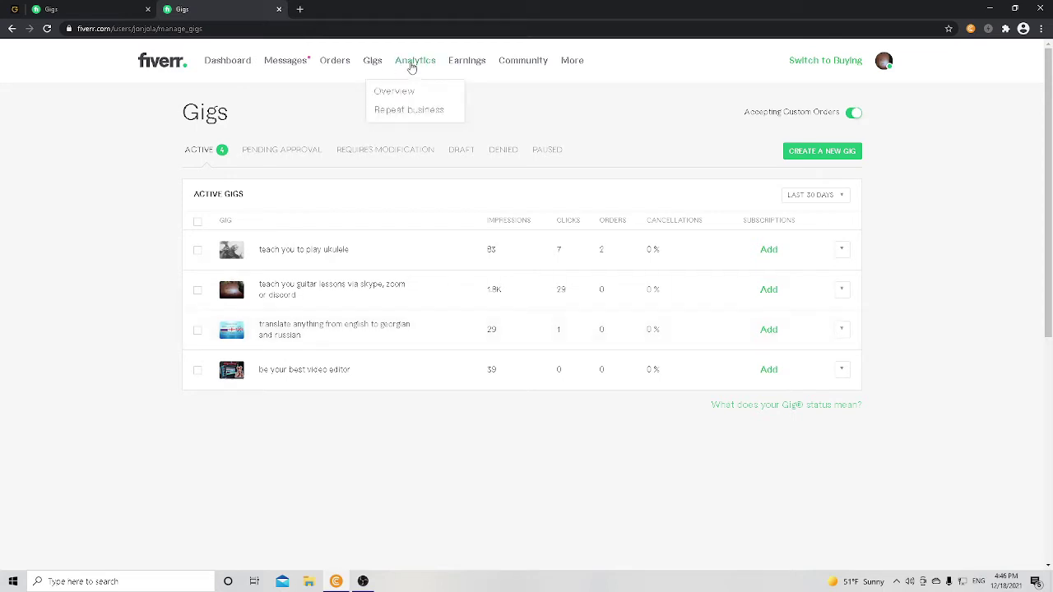
pyautogui.click(399, 90)
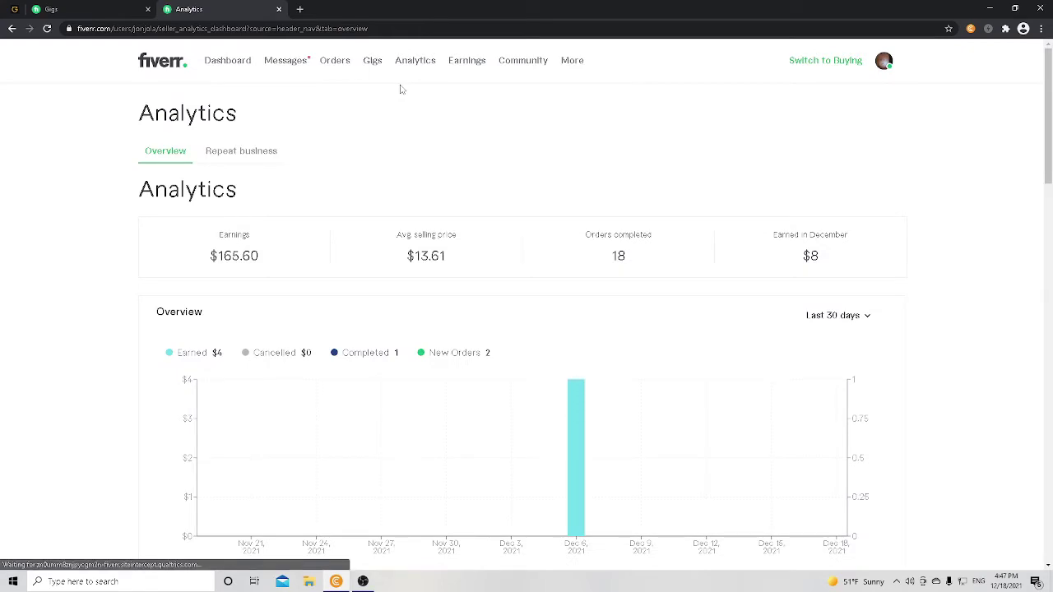
# Step: Examine the all-time star rating breakdown in the analytics, along with the neighbouring seller level goals and world map
pyautogui.scroll(-12, 663, 211)
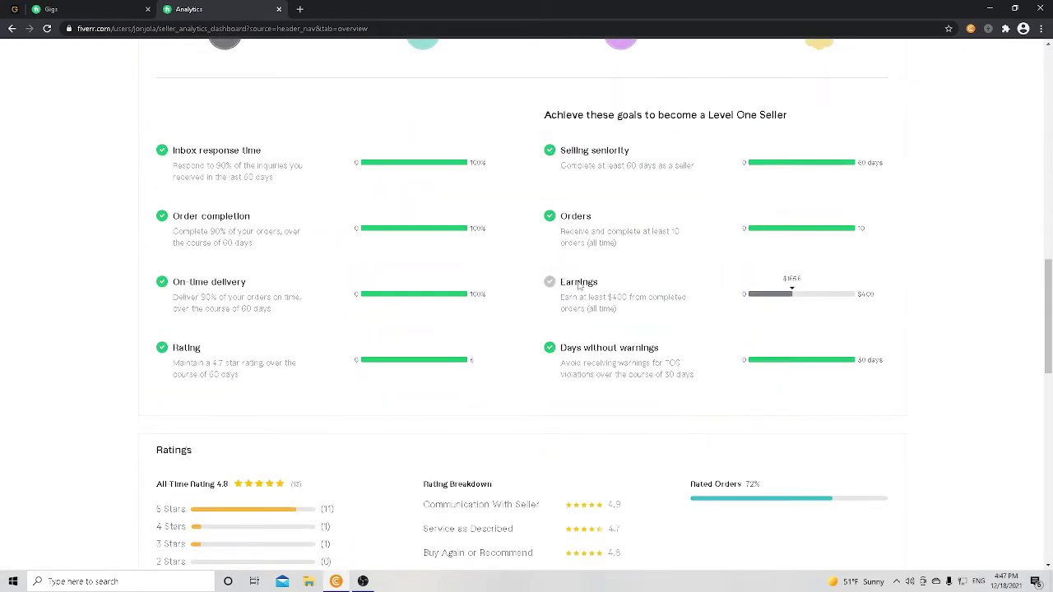
pyautogui.scroll(-3, 494, 287)
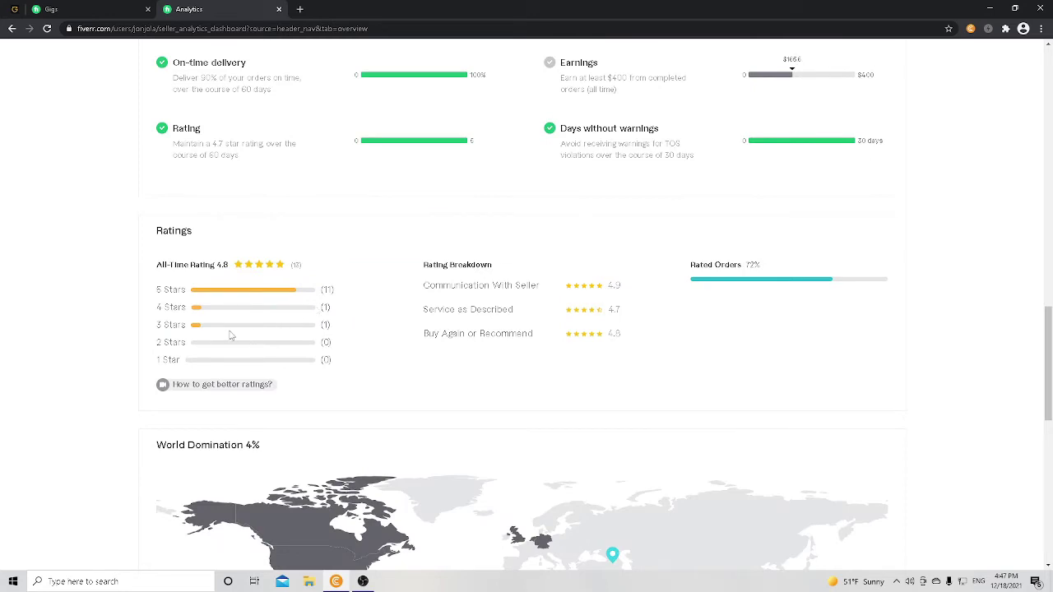
pyautogui.moveTo(158, 323); pyautogui.dragTo(83, 321)
pyautogui.moveTo(182, 308); pyautogui.dragTo(146, 305)
pyautogui.click(146, 305)
pyautogui.scroll(-2, 189, 306)
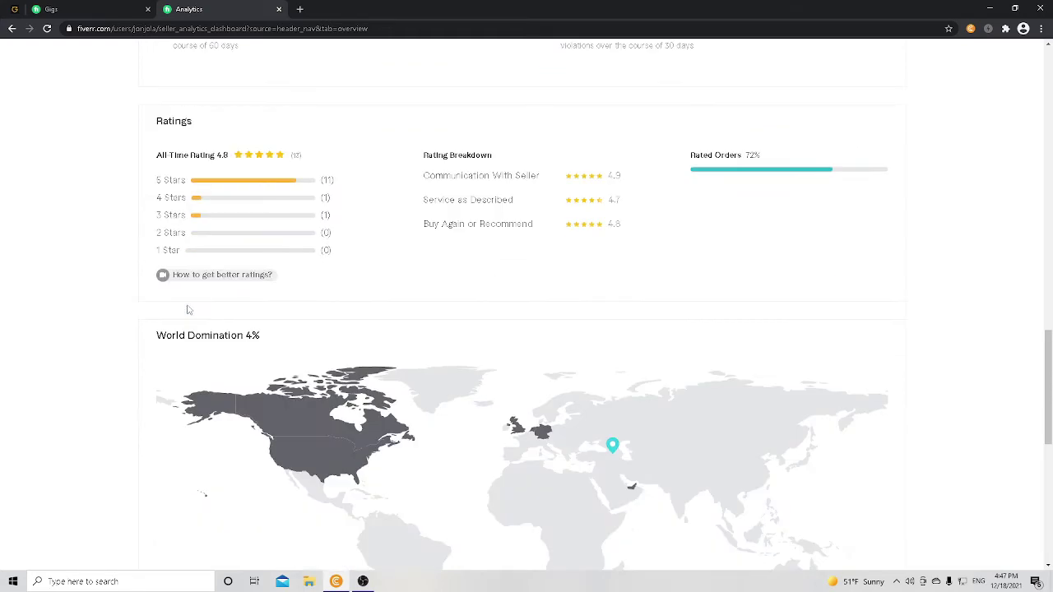
pyautogui.scroll(4, 187, 309)
pyautogui.scroll(-3, 157, 354)
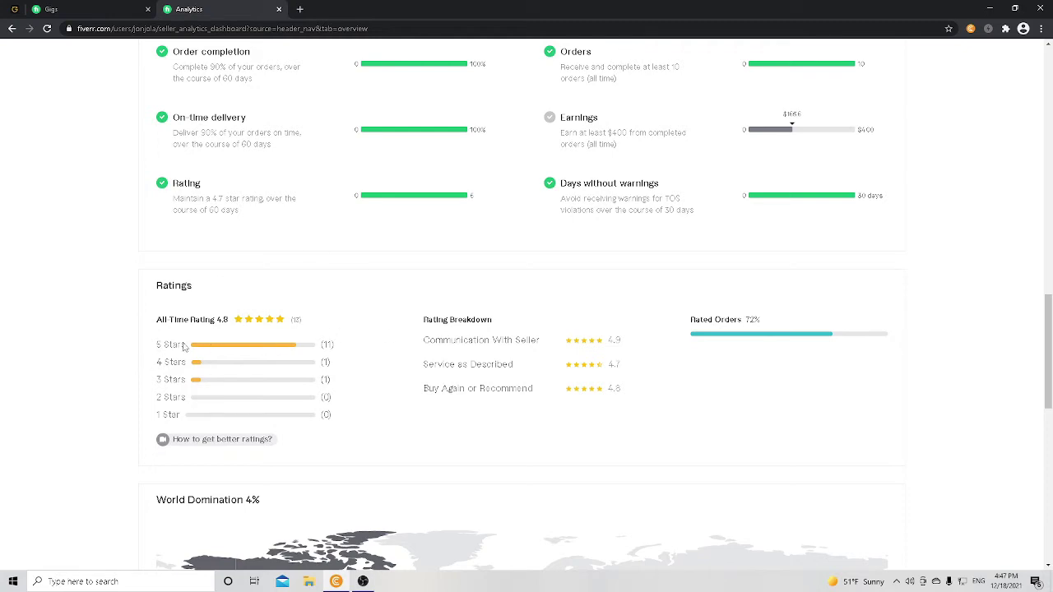
pyautogui.moveTo(151, 347); pyautogui.dragTo(300, 352)
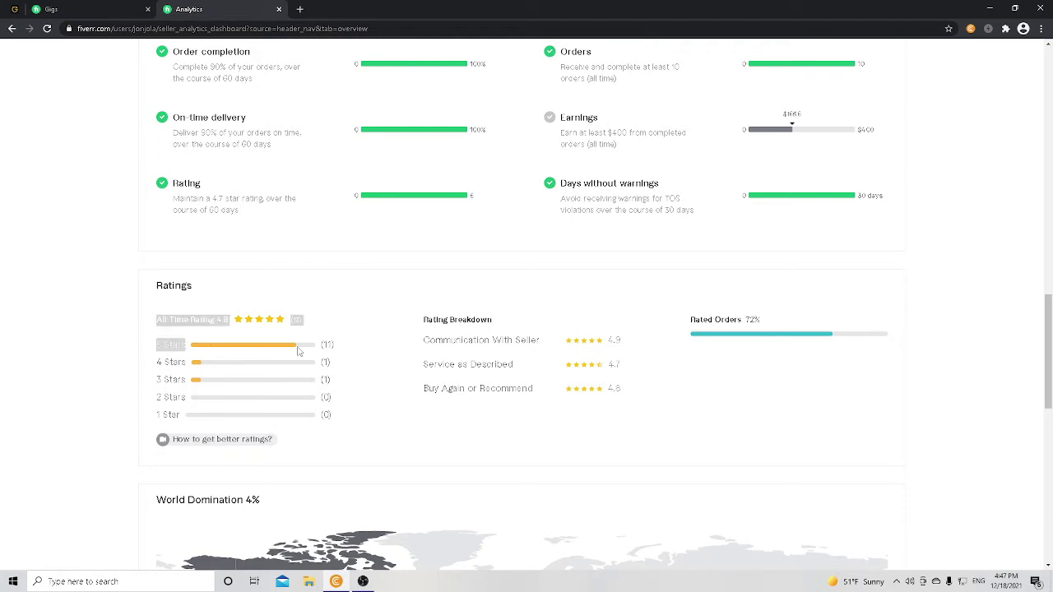
pyautogui.click(97, 341)
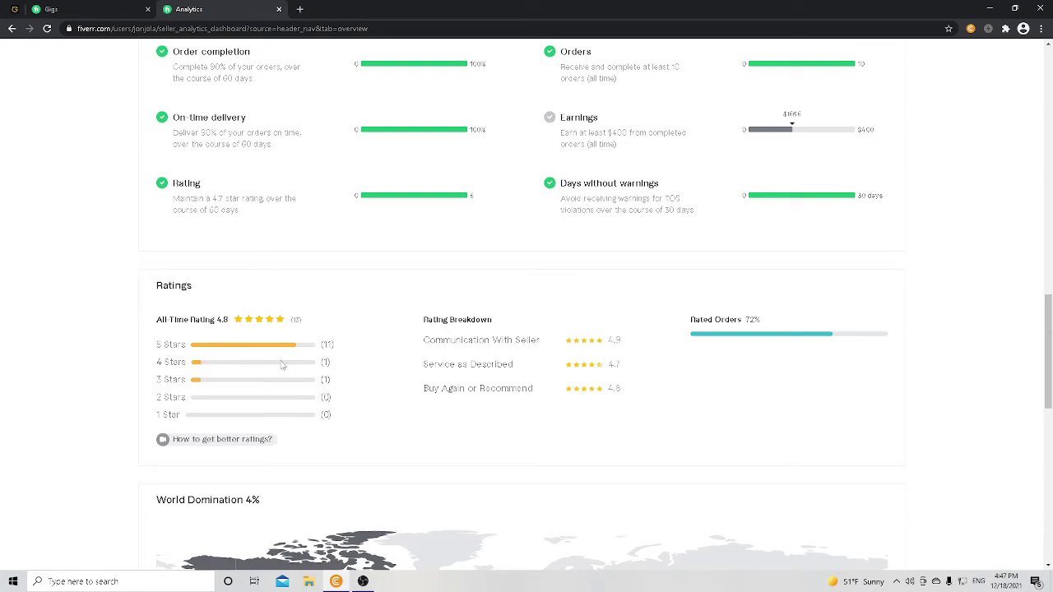
# Step: Review the seller level progress and the goals for becoming a Level One Seller
pyautogui.scroll(5, 107, 368)
pyautogui.scroll(-4, 151, 334)
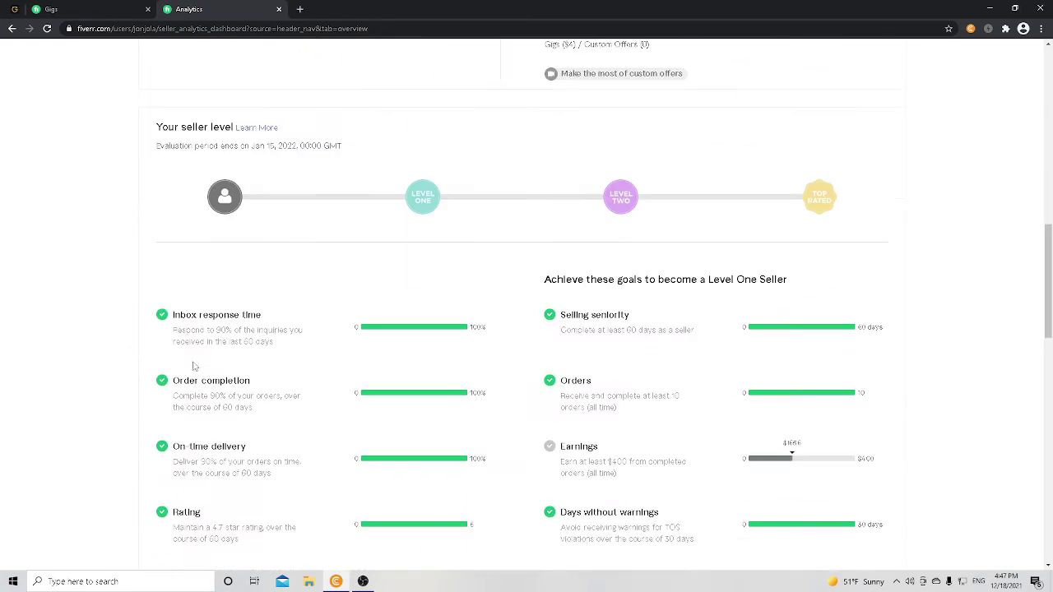
pyautogui.scroll(2, 639, 247)
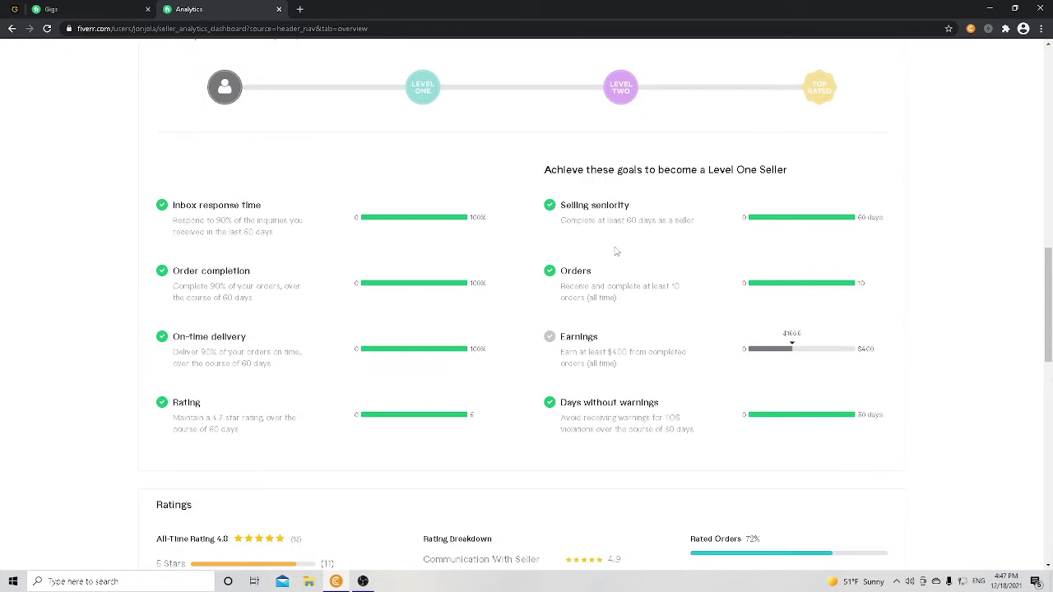
pyautogui.scroll(9, 616, 252)
pyautogui.scroll(3, 615, 245)
pyautogui.scroll(-12, 630, 258)
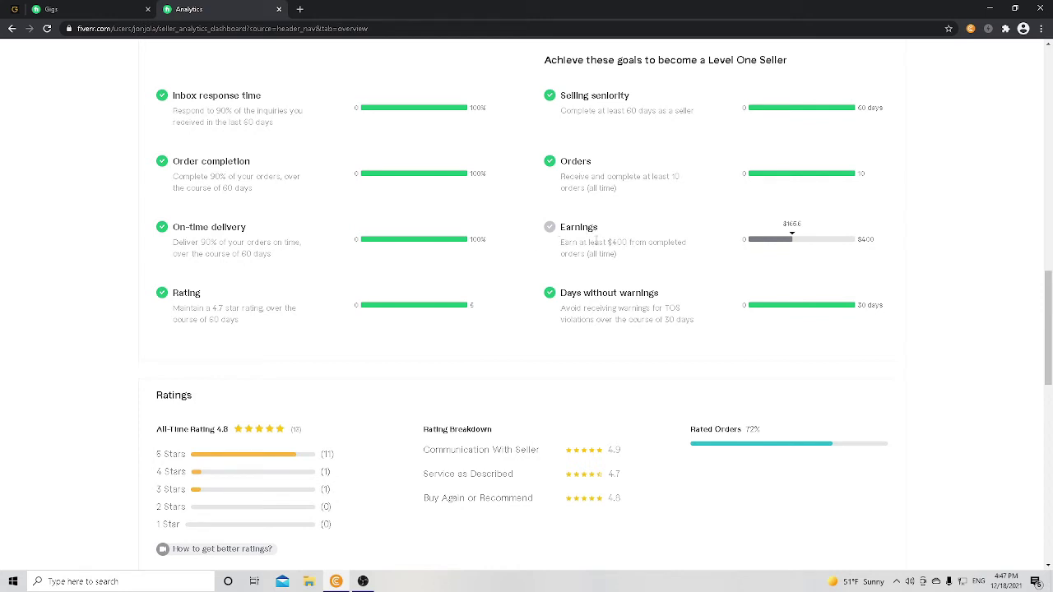
pyautogui.scroll(10, 630, 259)
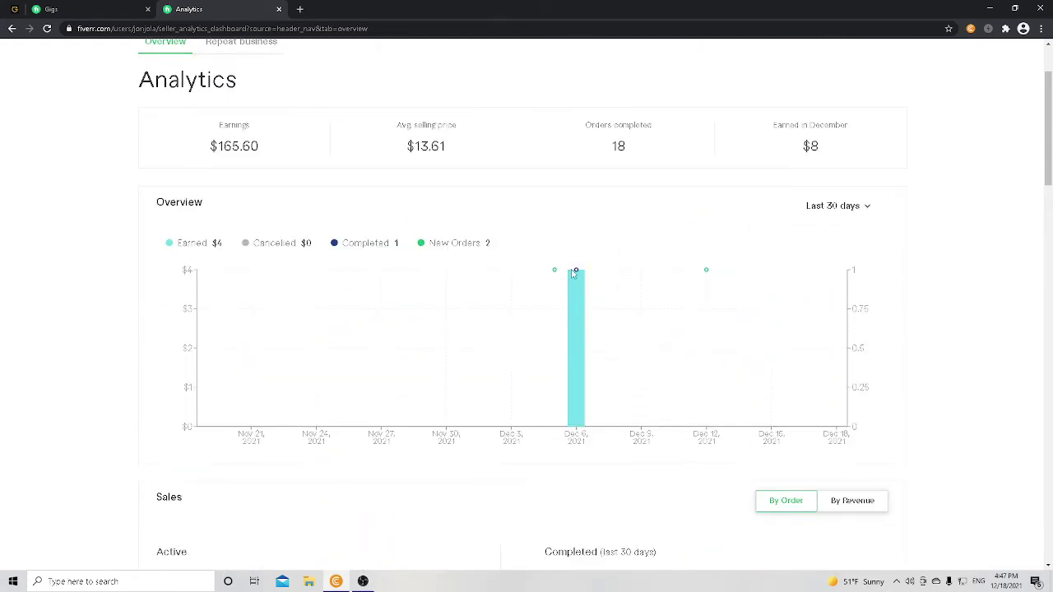
# Step: Examine the analytics summary figures for earnings, average selling price, completed orders and the month's income
pyautogui.scroll(2, 576, 276)
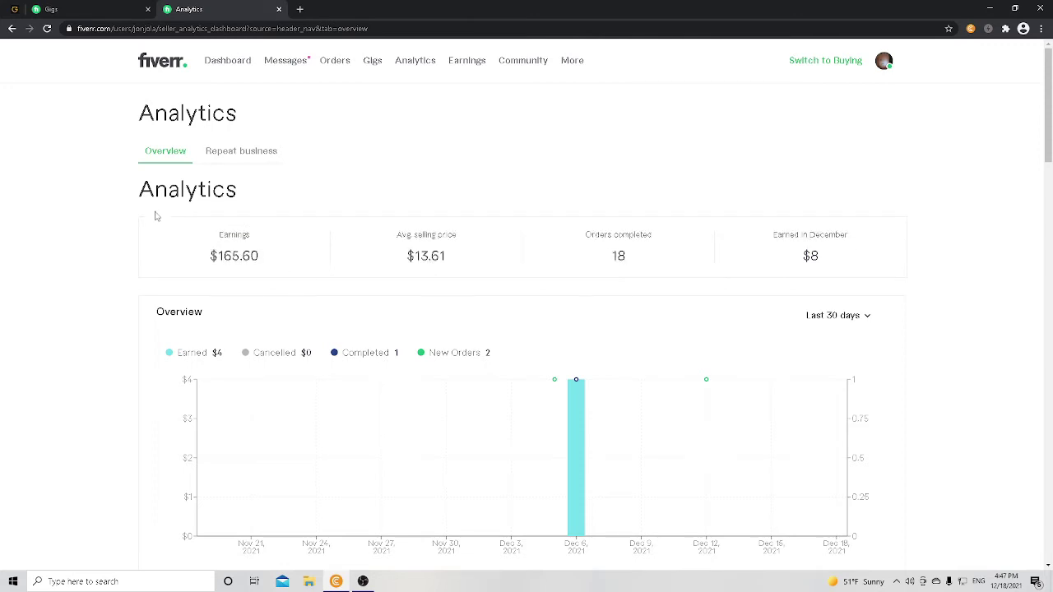
pyautogui.moveTo(156, 217); pyautogui.dragTo(166, 216)
pyautogui.moveTo(609, 235); pyautogui.dragTo(598, 266)
pyautogui.moveTo(383, 228); pyautogui.dragTo(347, 208)
pyautogui.click(444, 237)
pyautogui.click(359, 357)
pyautogui.moveTo(829, 262); pyautogui.dragTo(780, 254)
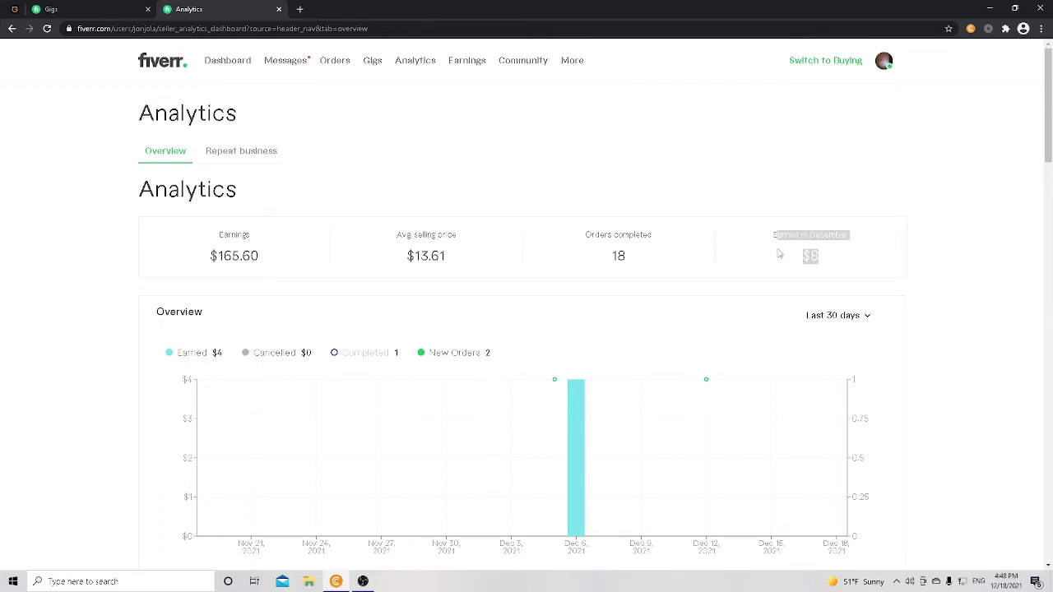
# Step: Return to the gigs list and open the earnings page
pyautogui.click(366, 66)
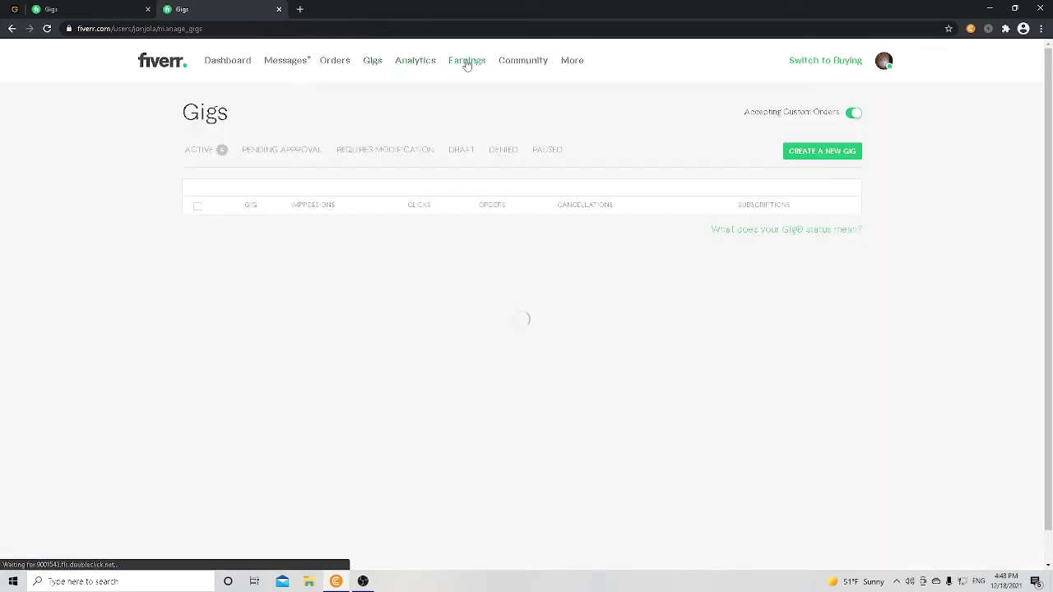
pyautogui.click(446, 63)
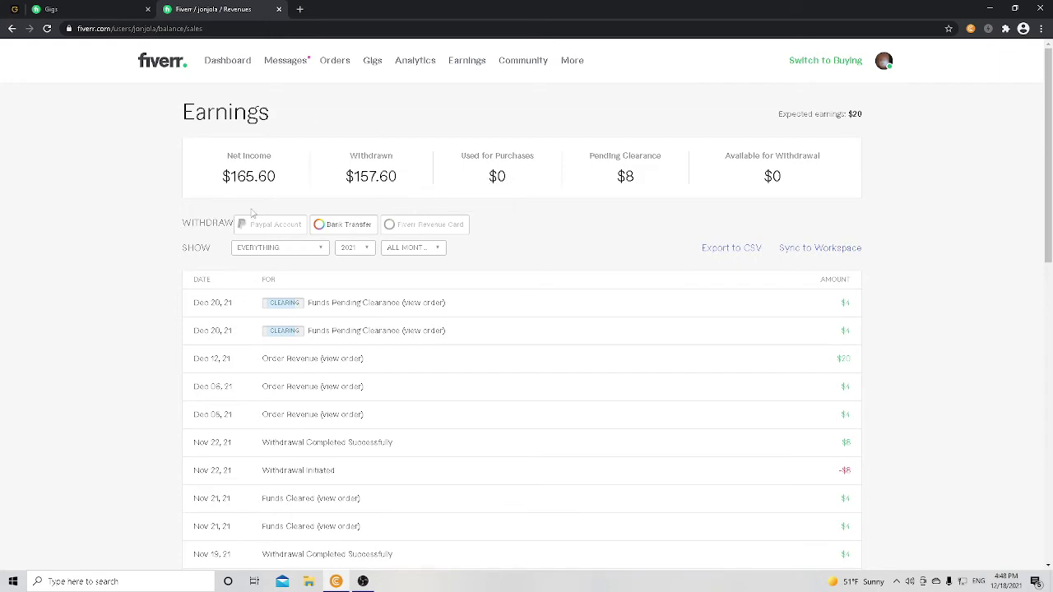
# Step: Review the earnings page's income, withdrawal and clearance figures along with the 2021 transaction history
pyautogui.scroll(-3, 110, 212)
pyautogui.scroll(3, 130, 180)
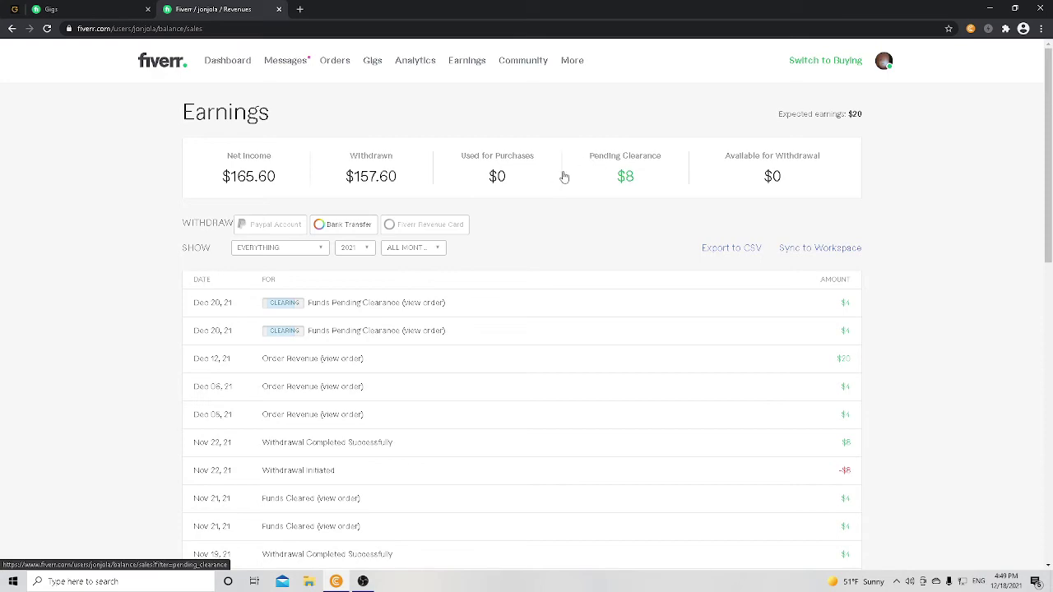
pyautogui.scroll(-5, 456, 202)
pyautogui.scroll(5, 455, 202)
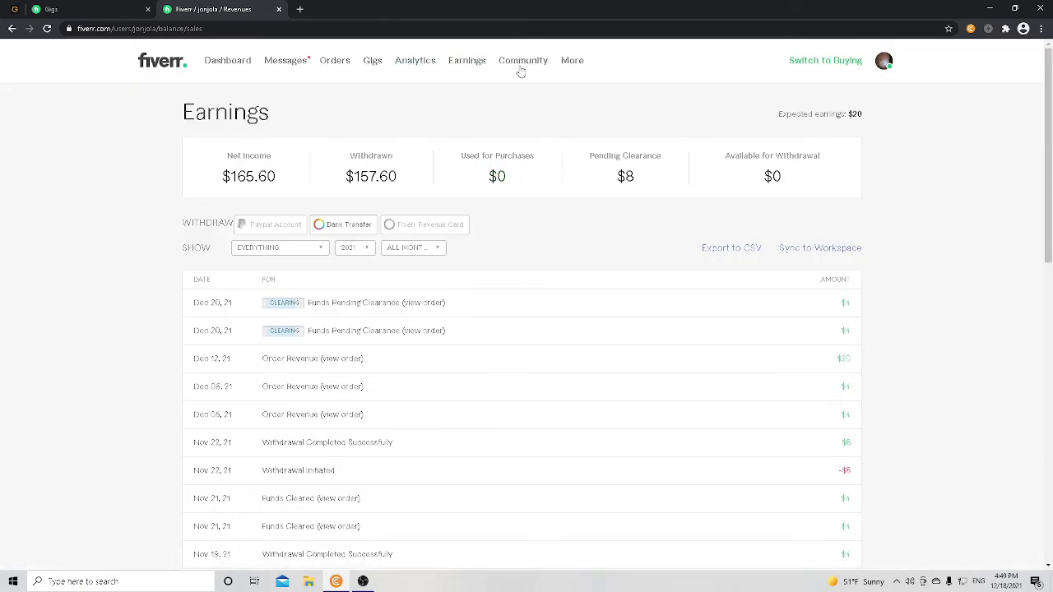
# Step: Look over the community resources and open the Buyer Requests page
pyautogui.moveTo(526, 72)
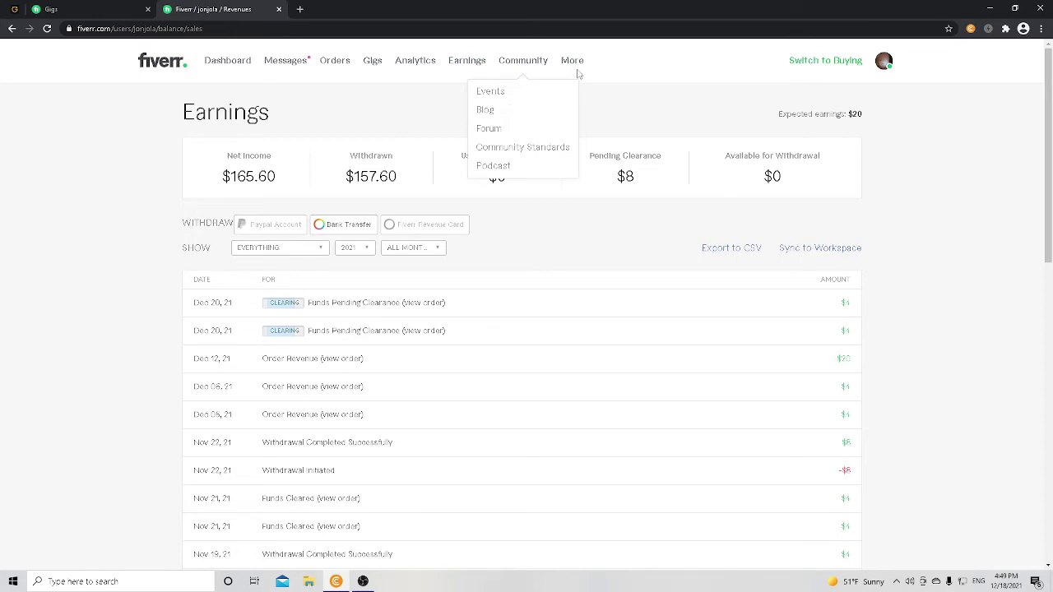
pyautogui.moveTo(566, 65)
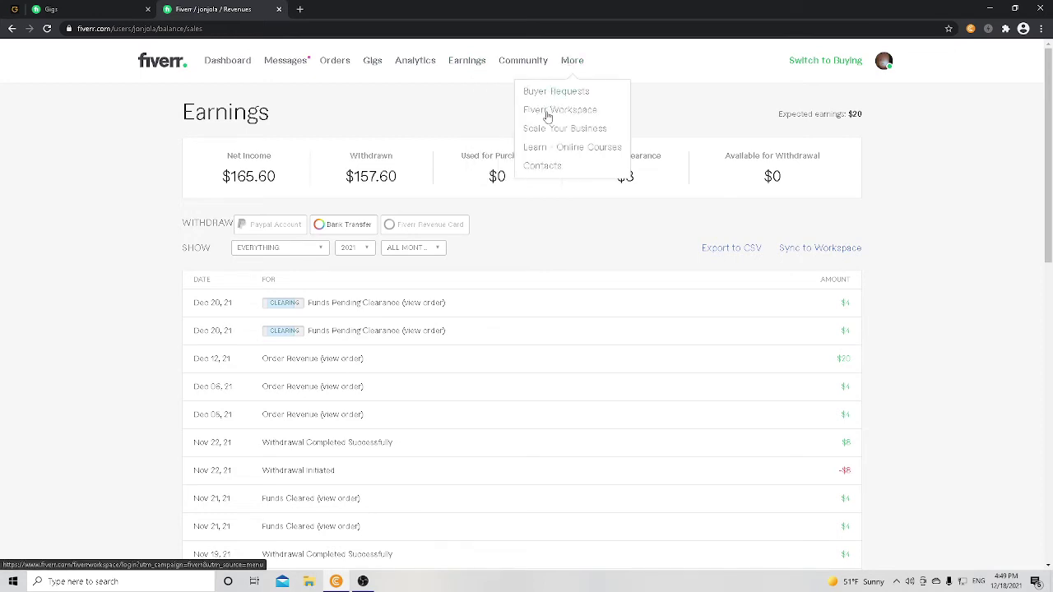
pyautogui.click(543, 93)
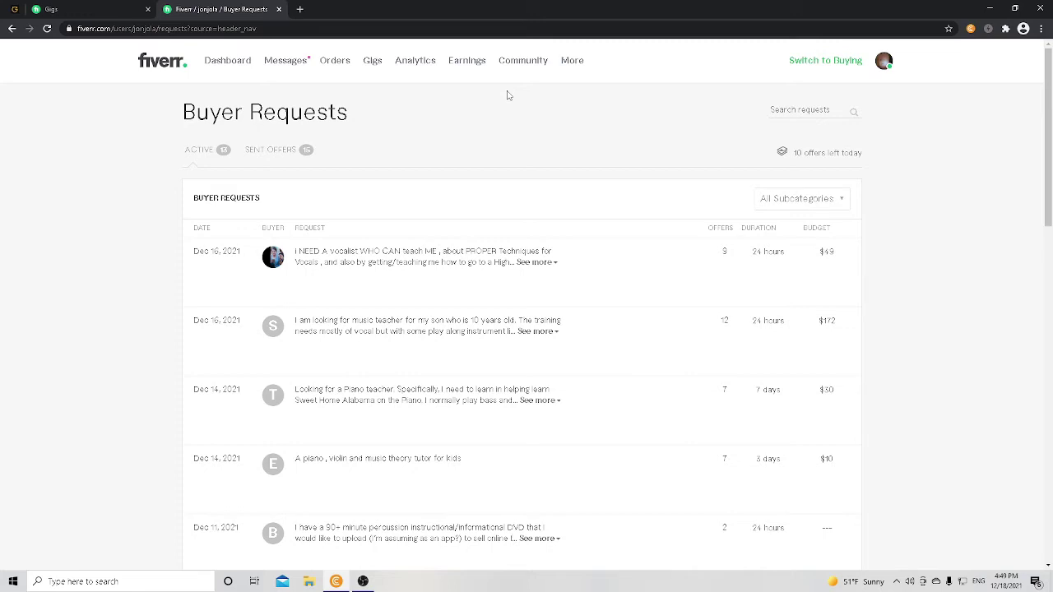
# Step: Browse the active buyer requests and expand the full text of the one seeking a music teacher for a 10-year-old son
pyautogui.scroll(-2, 493, 115)
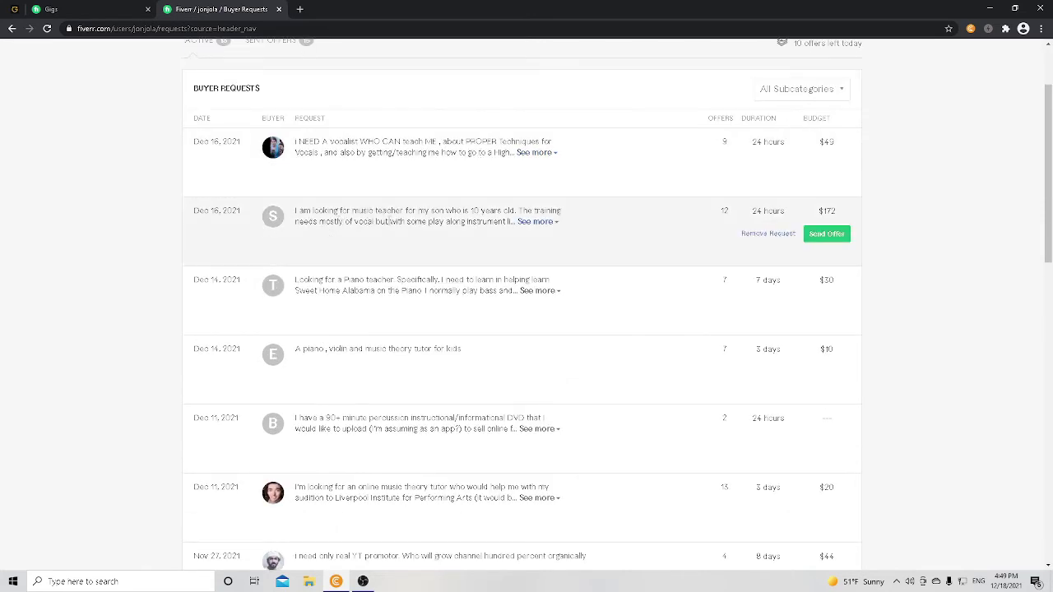
pyautogui.click(536, 222)
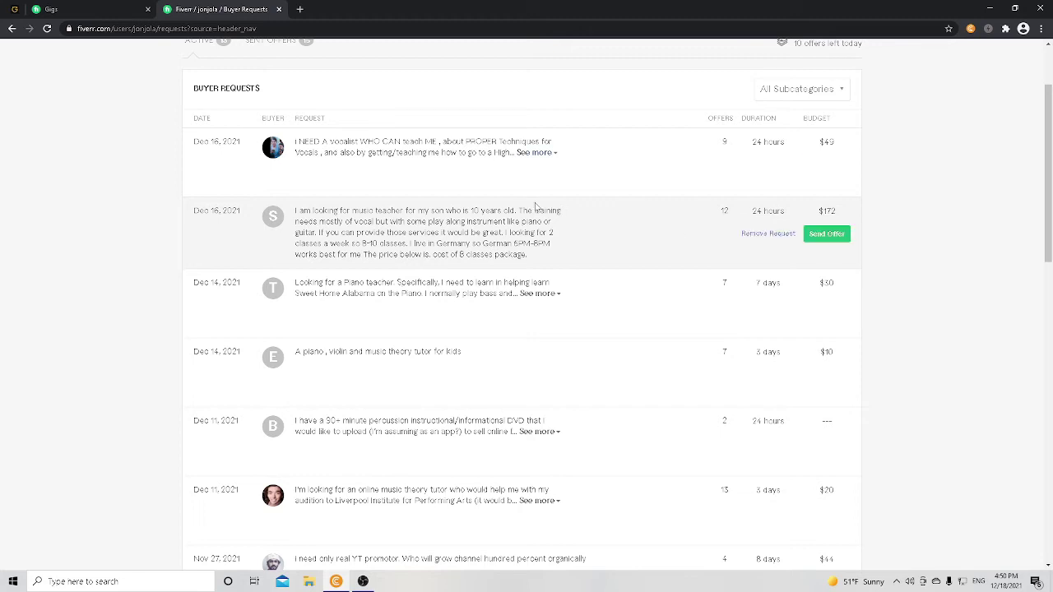
pyautogui.scroll(-1, 499, 252)
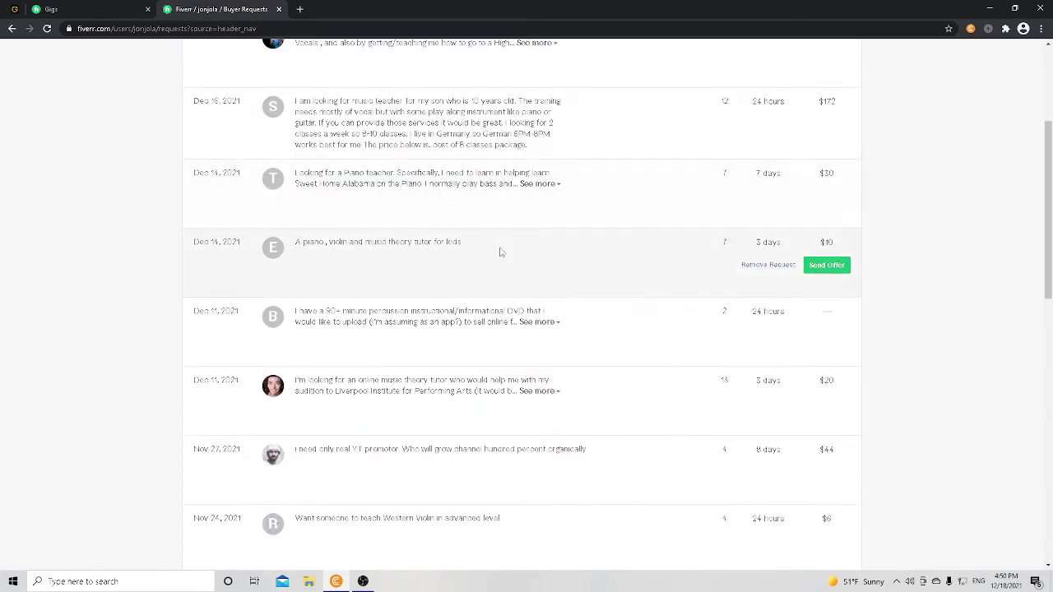
pyautogui.scroll(3, 529, 248)
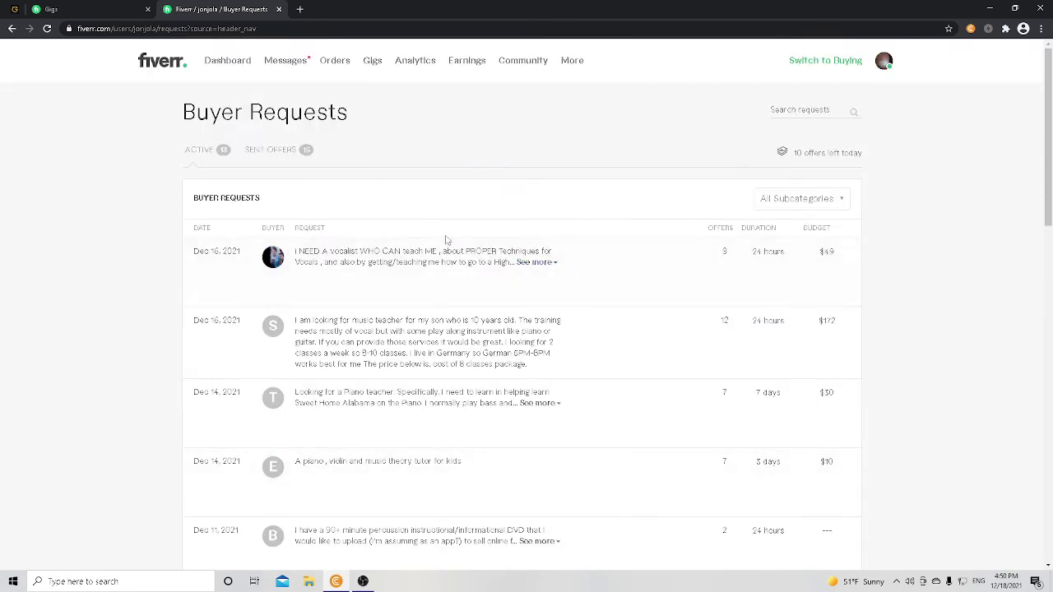
pyautogui.scroll(-2, 446, 239)
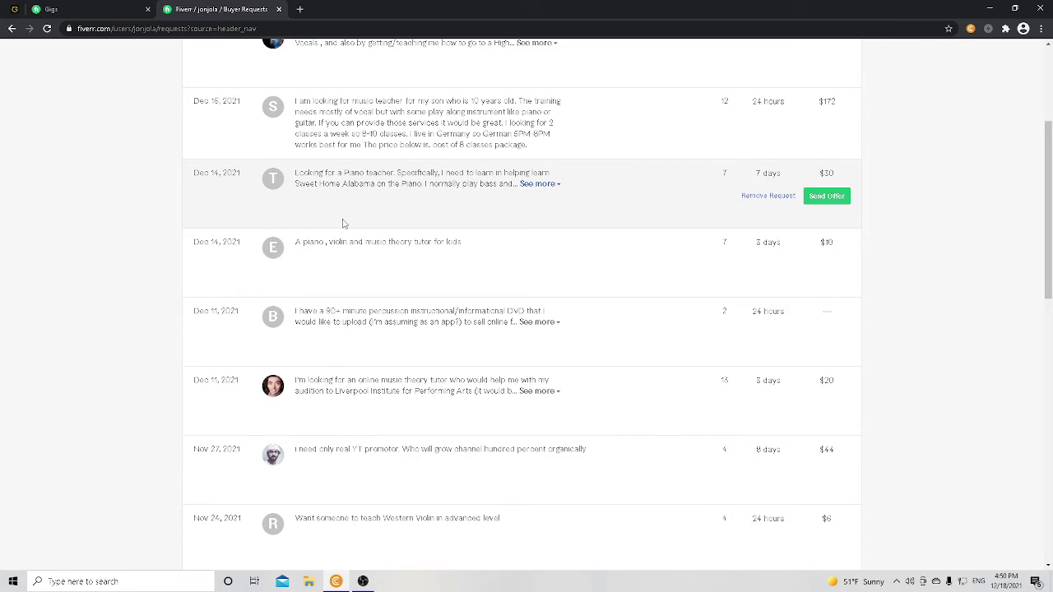
pyautogui.scroll(2, 344, 223)
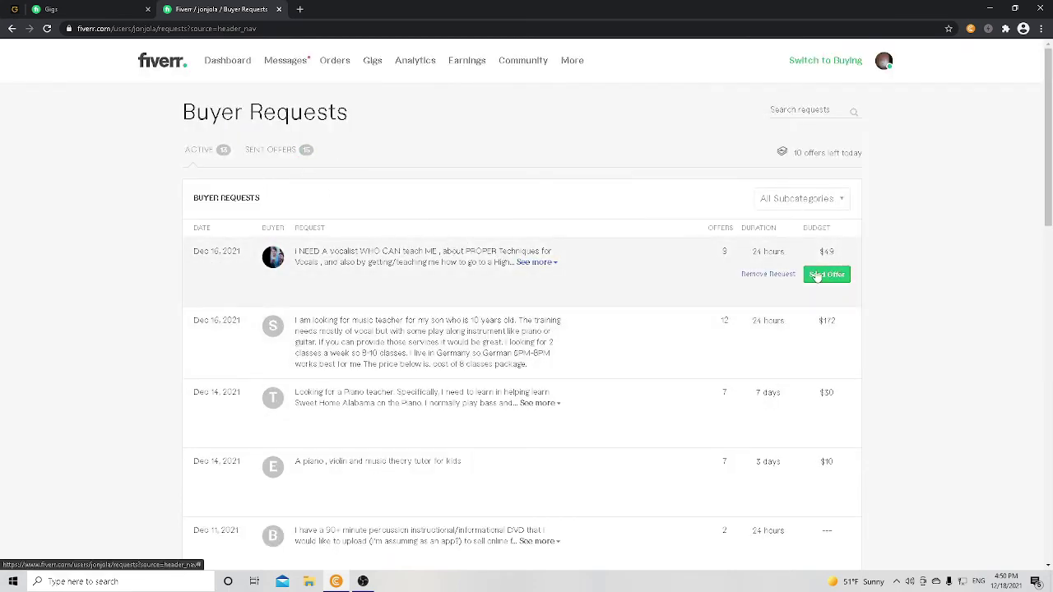
# Step: Draft a $50 custom offer with the ukulele gig for the vocalist request, and close it without submitting
pyautogui.click(817, 275)
pyautogui.scroll(-1, 625, 251)
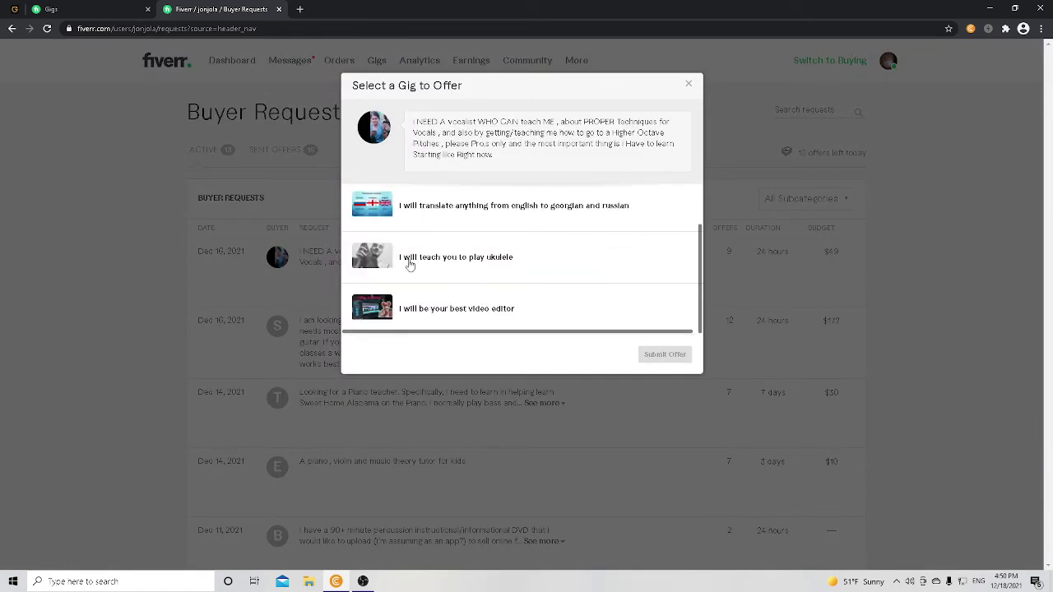
pyautogui.click(410, 261)
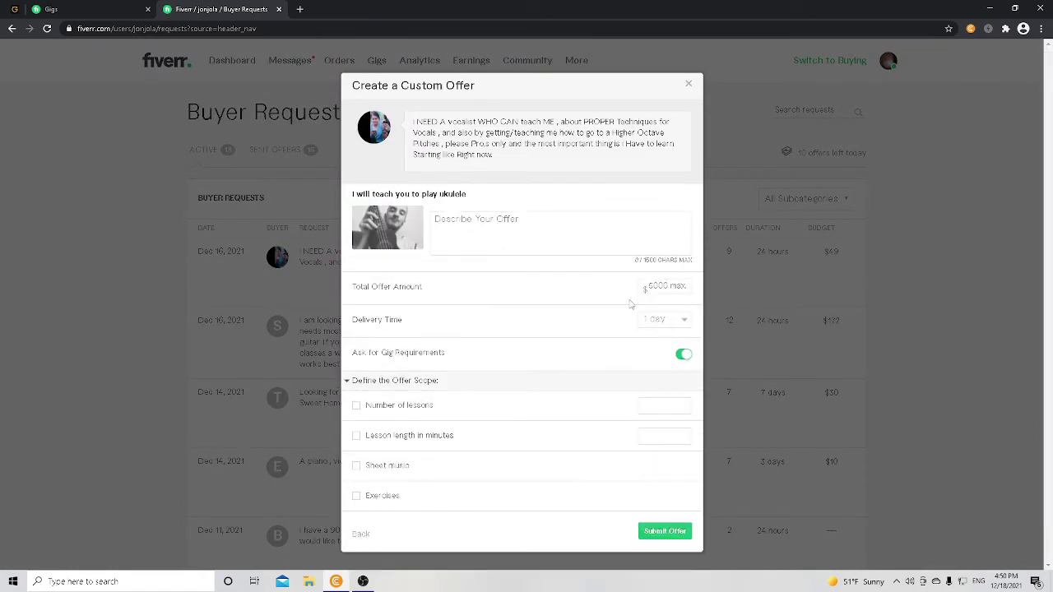
pyautogui.click(655, 286)
pyautogui.write('50')
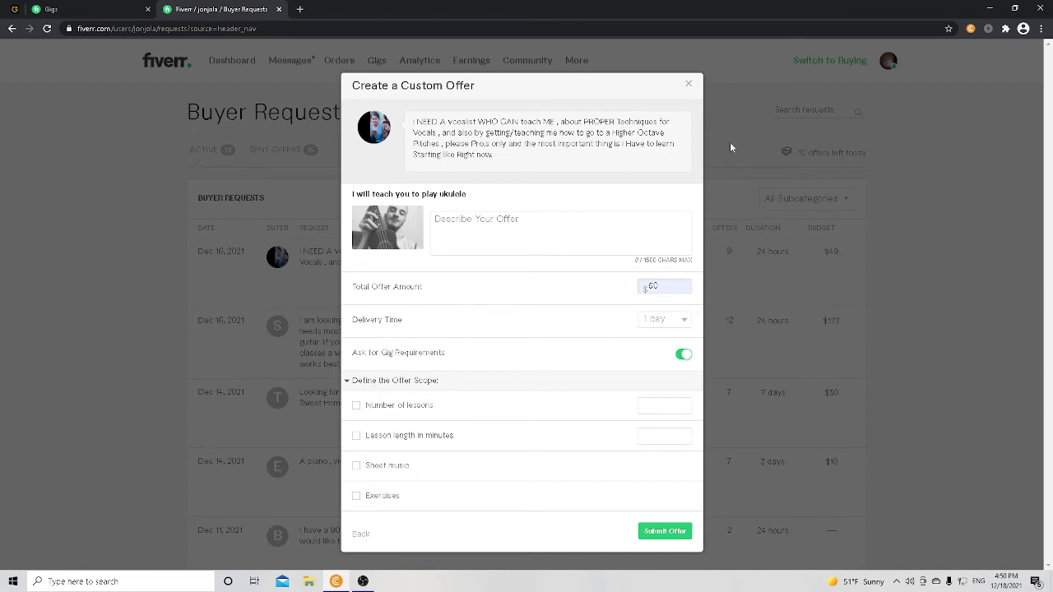
pyautogui.click(688, 85)
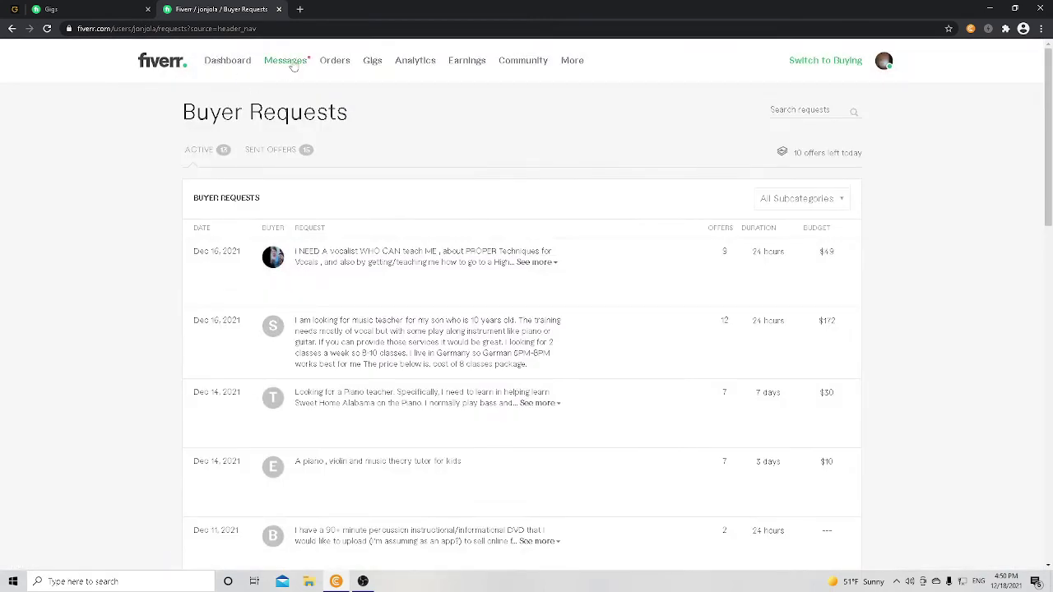
# Step: Open the message inbox and read the conversation with the experienced guitarist asking about guitar lessons
pyautogui.click(290, 62)
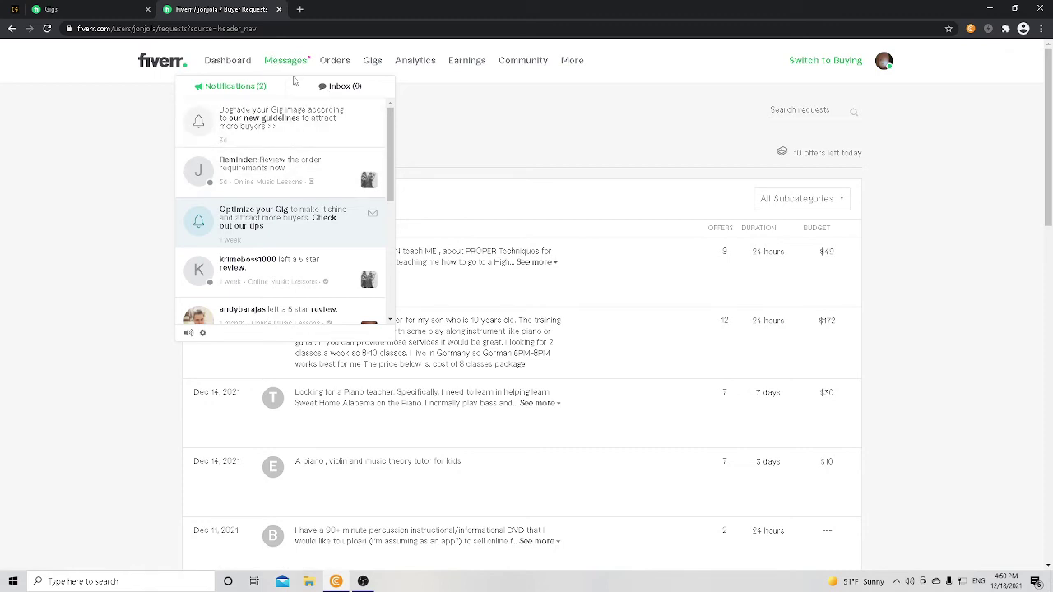
pyautogui.click(341, 86)
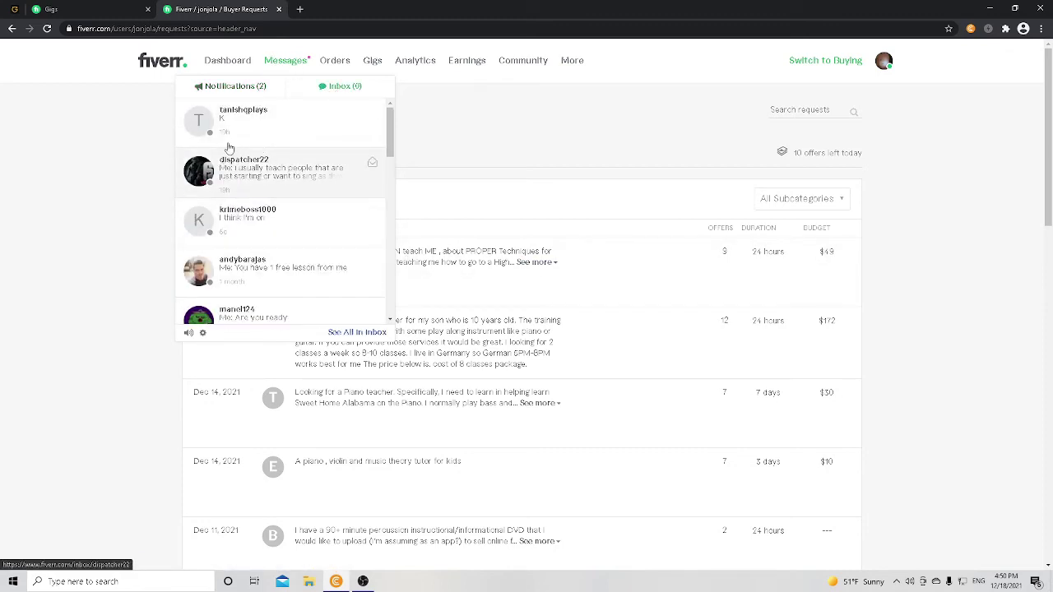
pyautogui.click(280, 173)
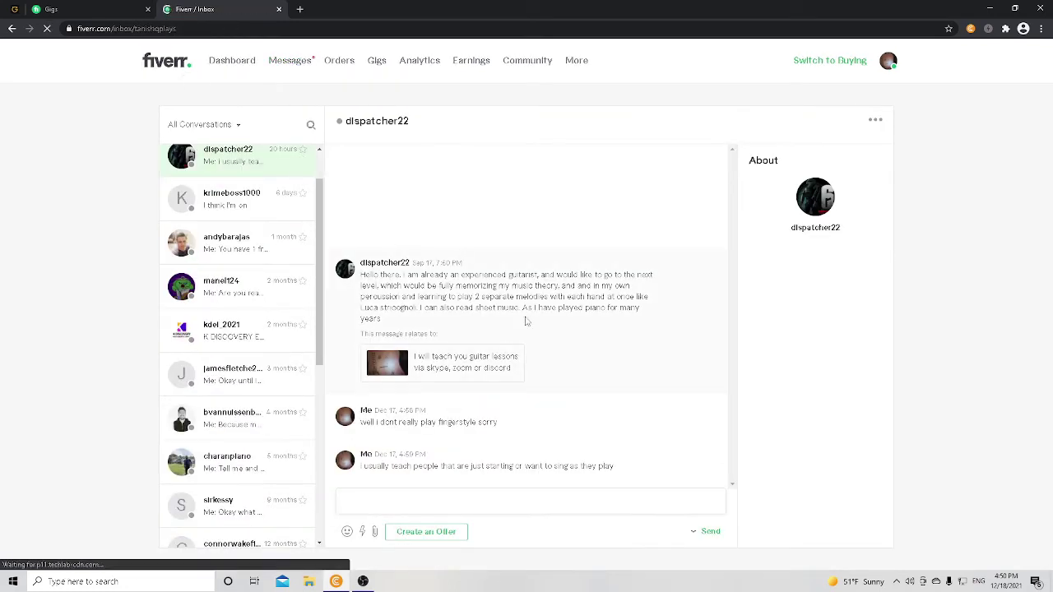
pyautogui.click(207, 217)
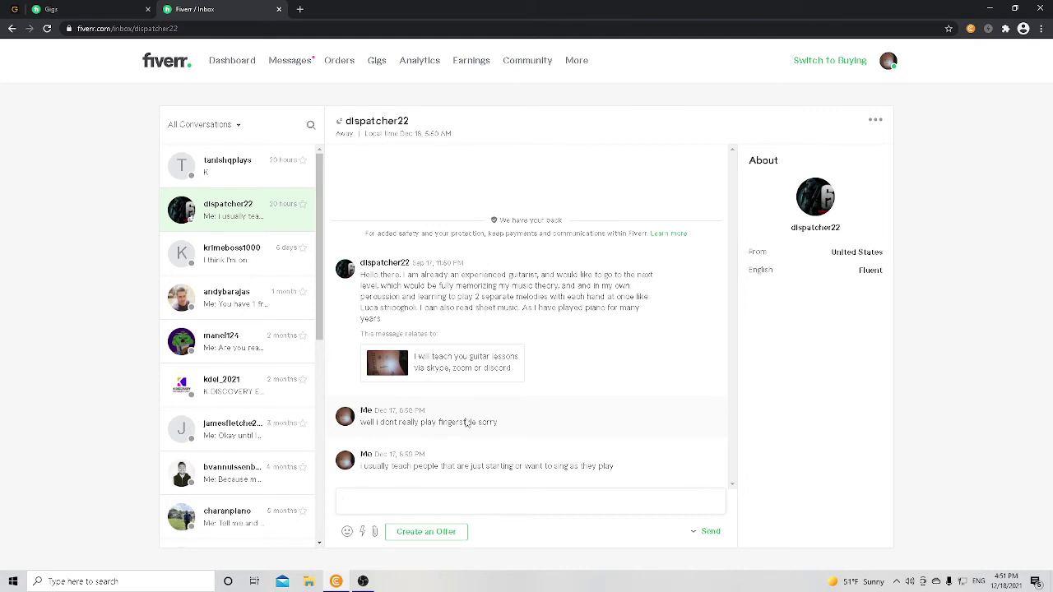
# Step: Open the most recent conversation and go back to its earliest messages about playing and singing
pyautogui.click(264, 165)
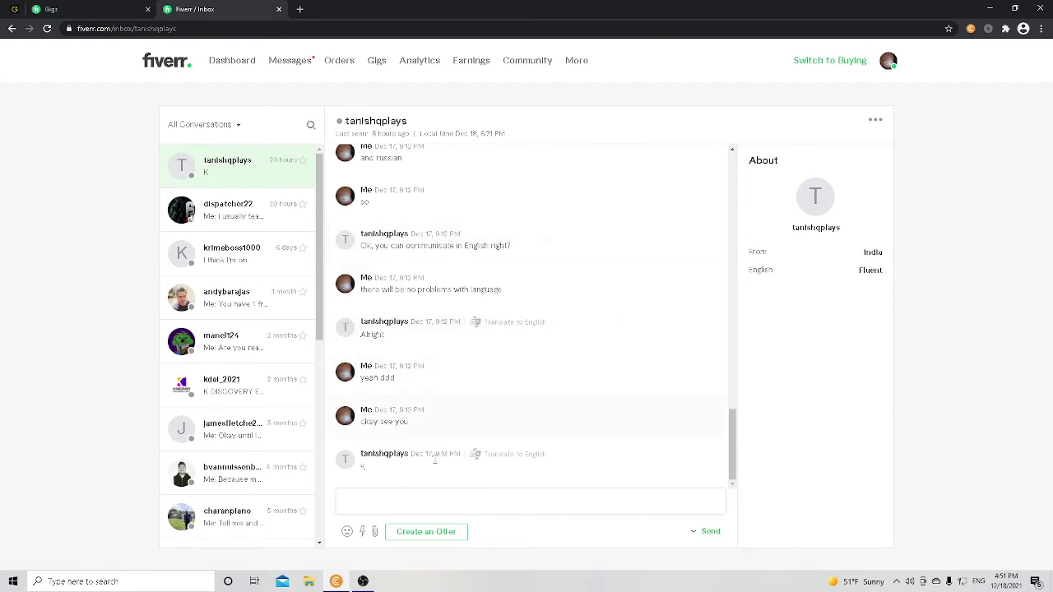
pyautogui.scroll(10, 431, 320)
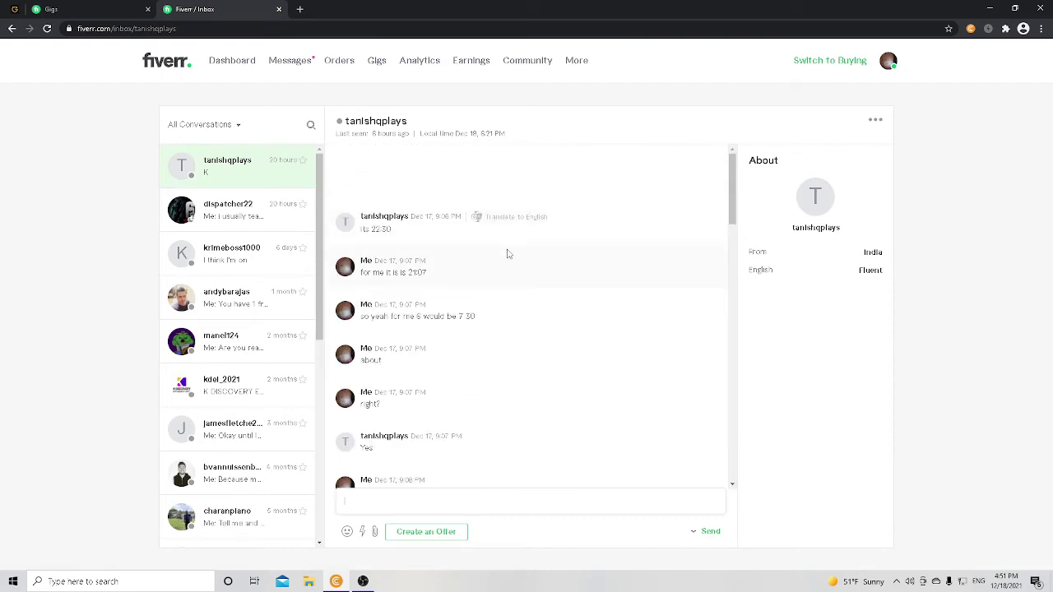
pyautogui.scroll(8, 507, 253)
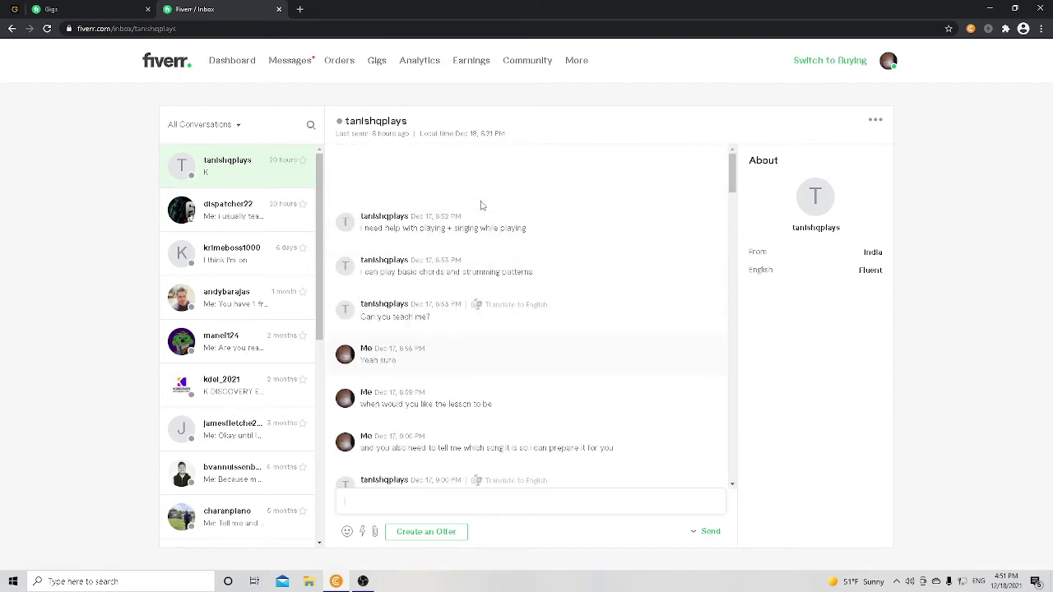
# Step: Switch to the Ultimate Guitar page with the Riptide ukulele chords, look through it, and return to the Fiverr conversation
pyautogui.hotkey('ctrl', 'shift', 'Tab')
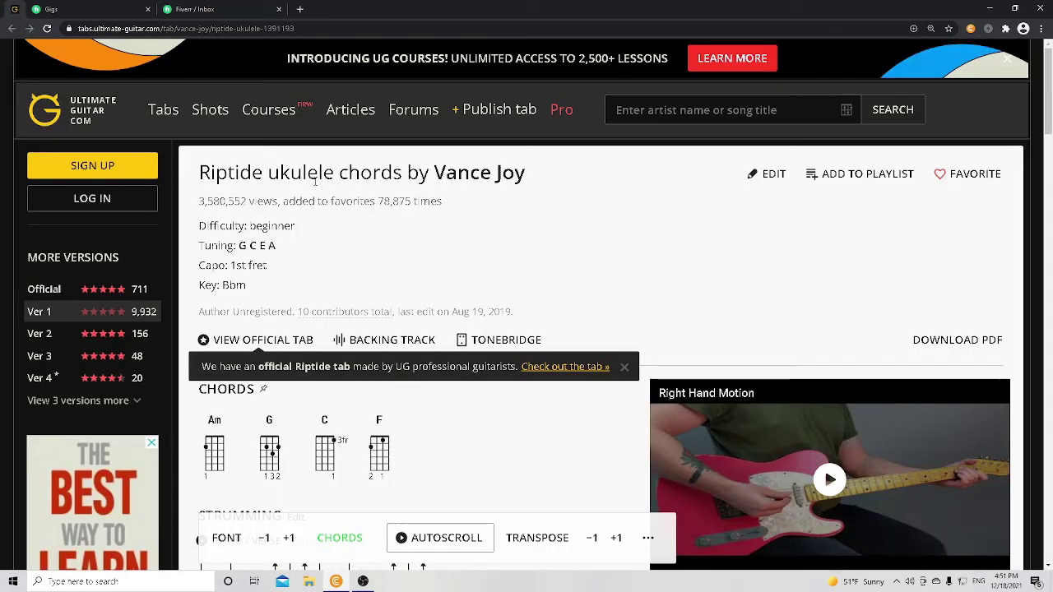
pyautogui.scroll(-3, 533, 191)
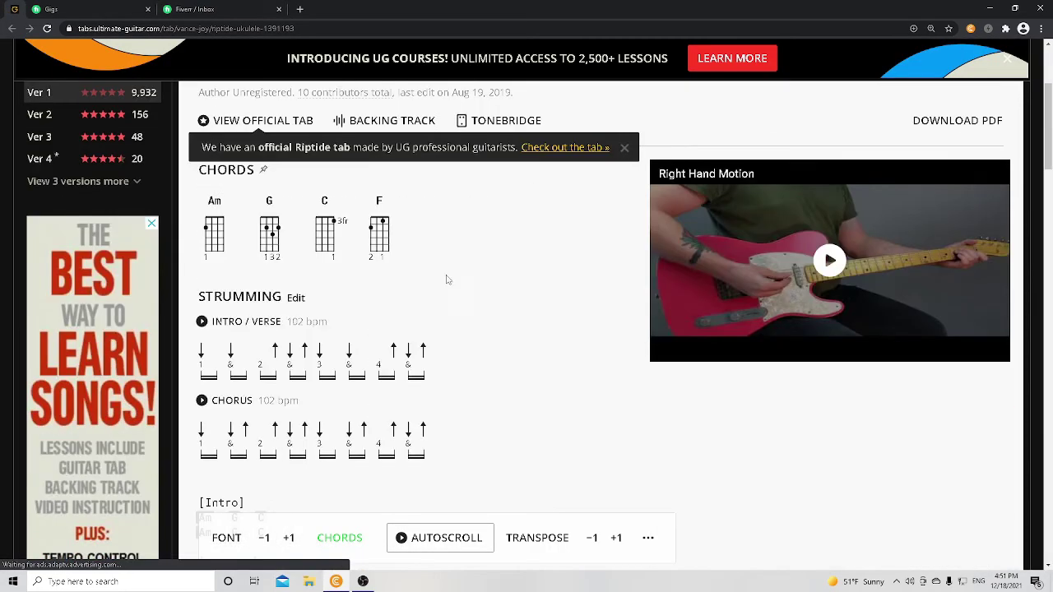
pyautogui.scroll(-5, 447, 279)
pyautogui.hotkey('ctrl', 'Tab')
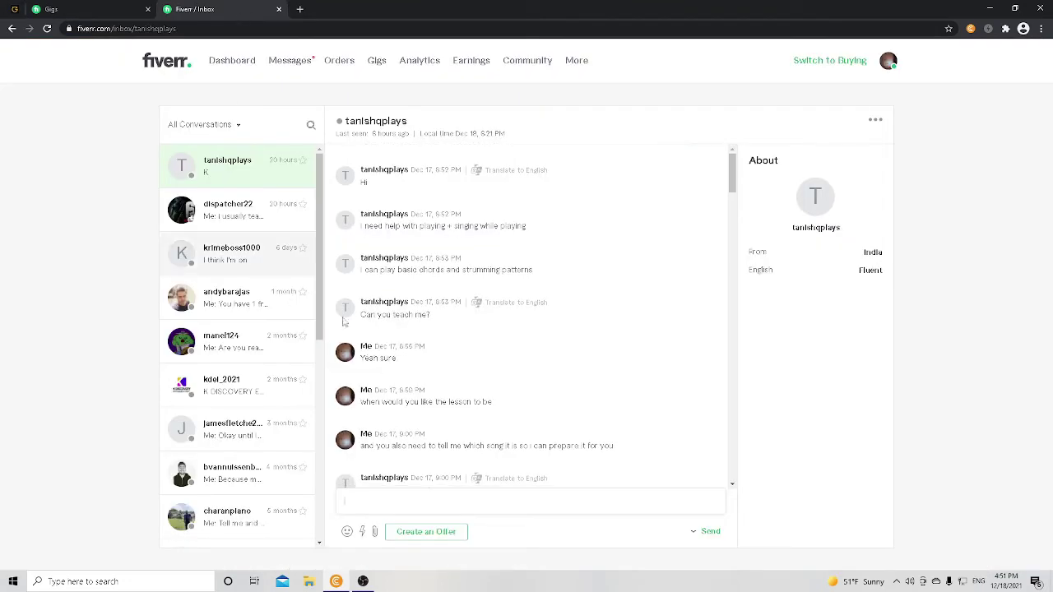
# Step: Read the ukulele student's conversation from the first message through the custom offer for two lessons and the payment arrangement
pyautogui.scroll(2, 344, 321)
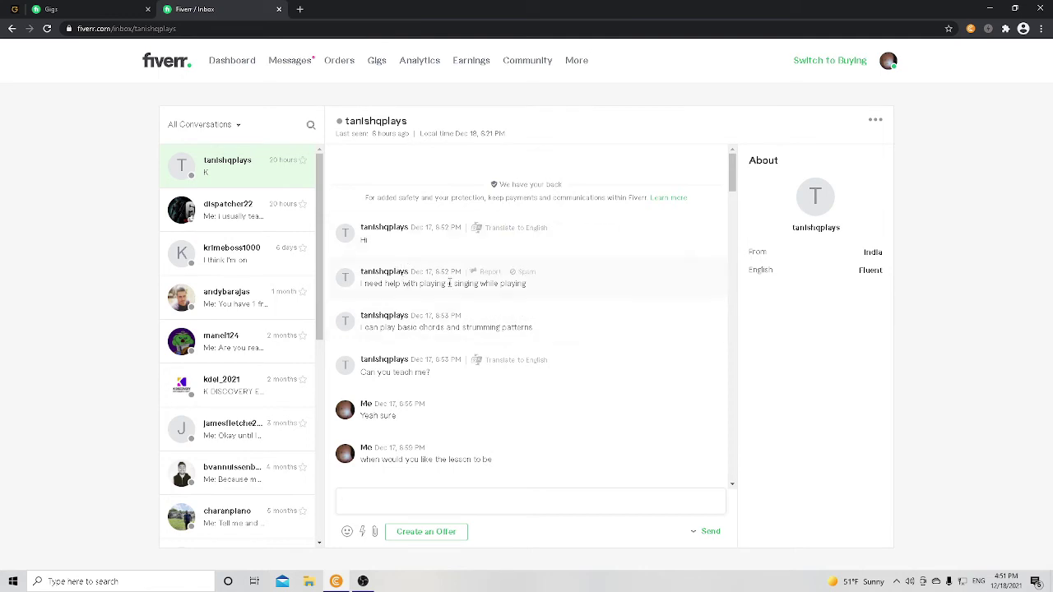
pyautogui.scroll(-3, 449, 282)
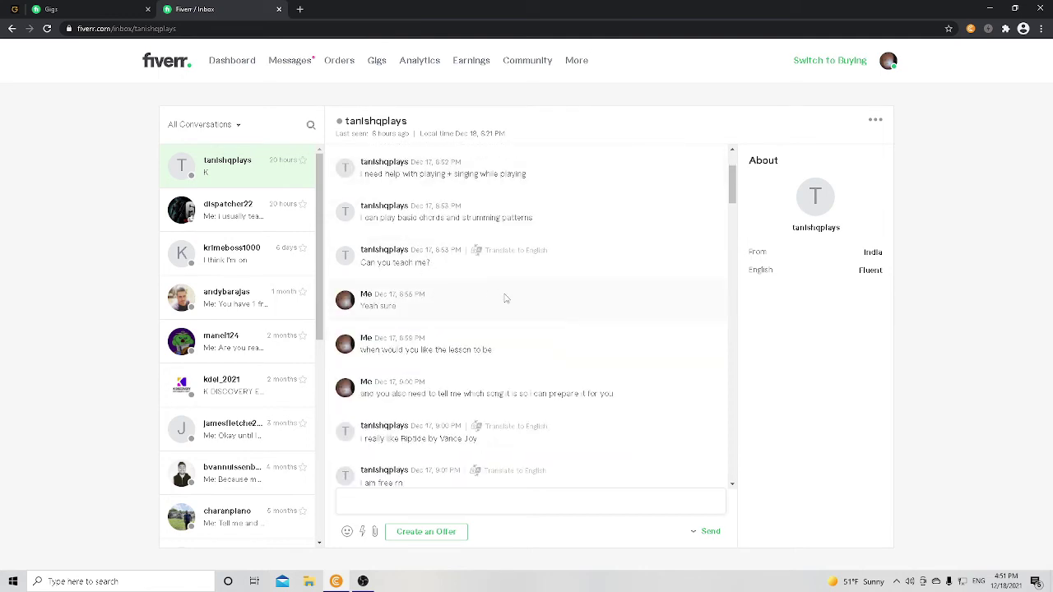
pyautogui.scroll(-5, 506, 299)
pyautogui.scroll(-6, 493, 312)
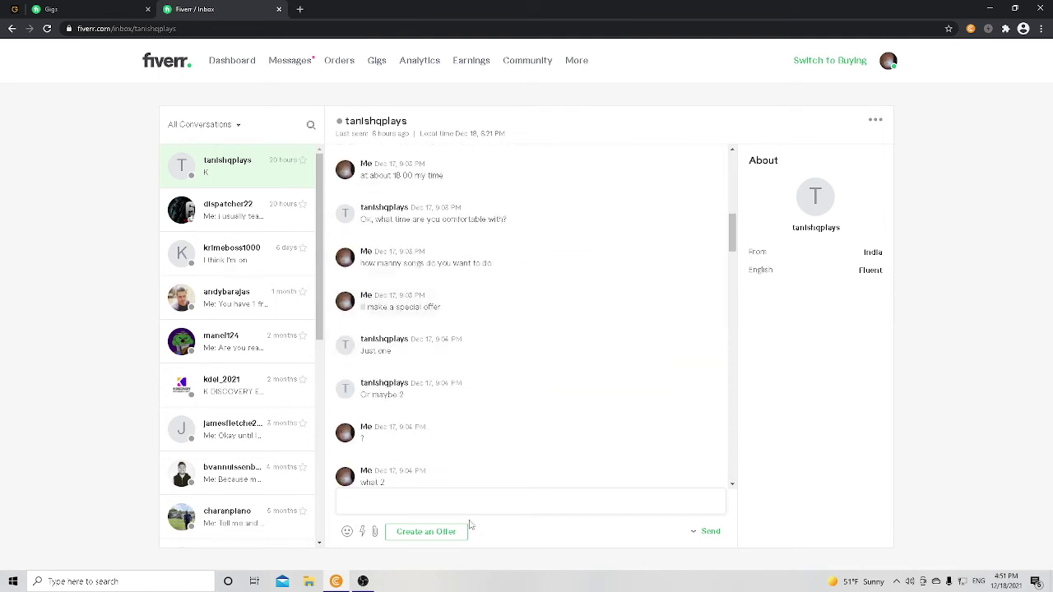
pyautogui.scroll(-12, 497, 355)
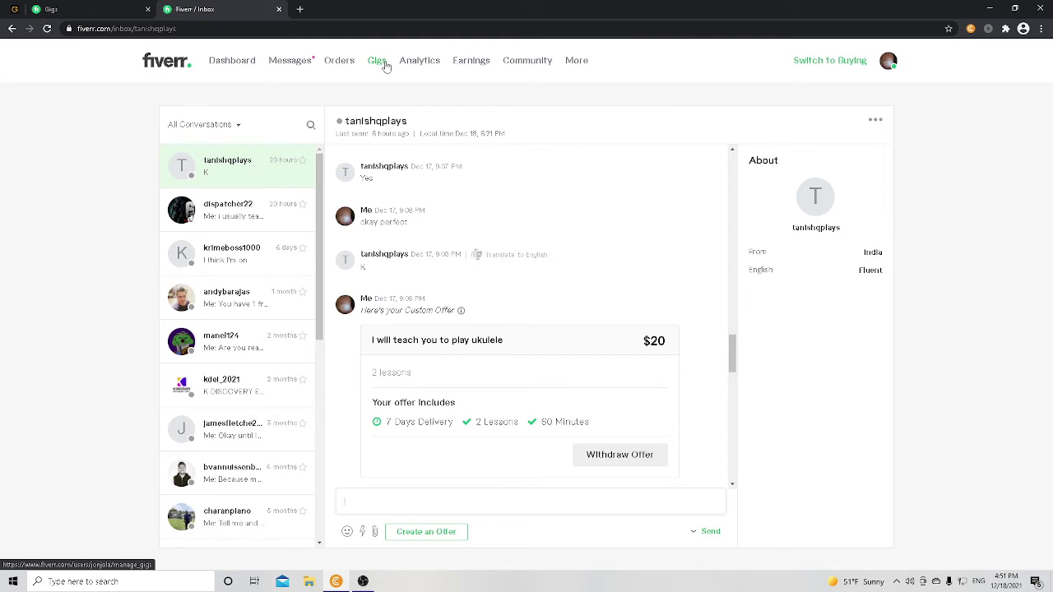
pyautogui.scroll(-1, 464, 200)
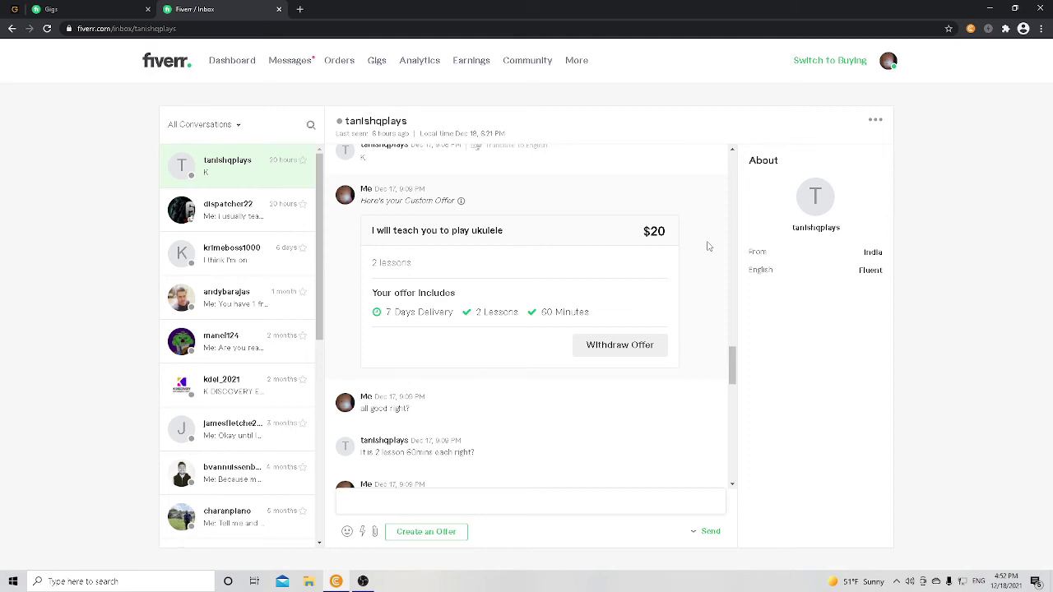
pyautogui.scroll(-5, 613, 341)
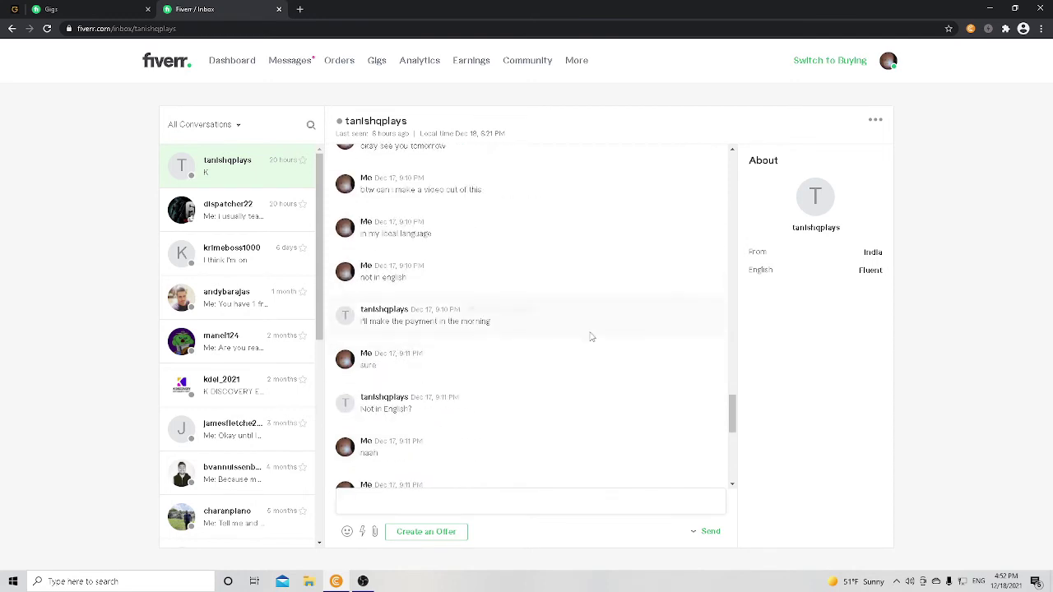
pyautogui.scroll(2, 516, 358)
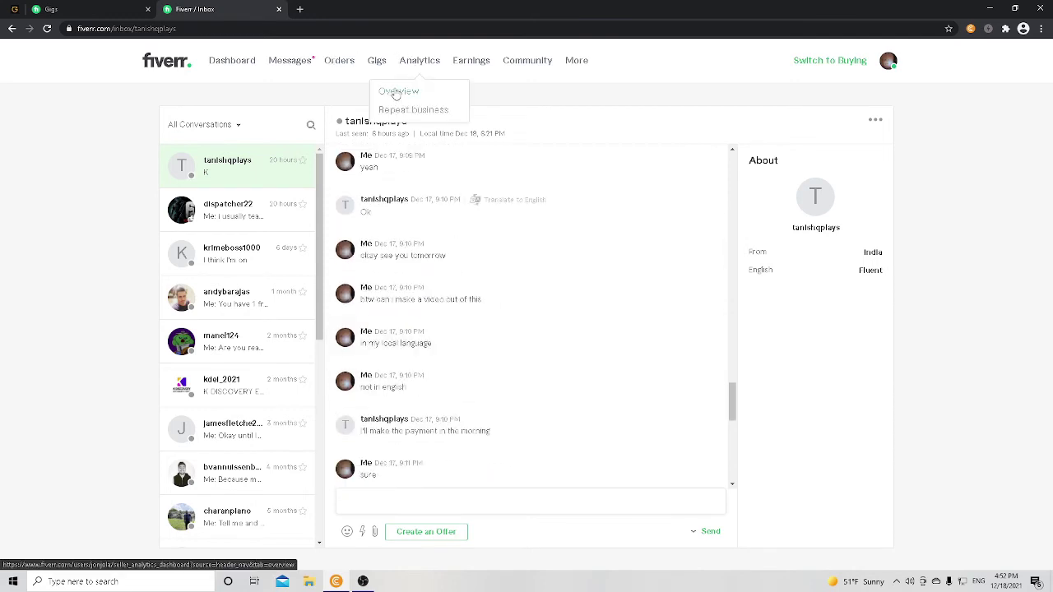
# Step: Review the priority order on the Manage Orders page and open the seller dashboard
pyautogui.click(337, 65)
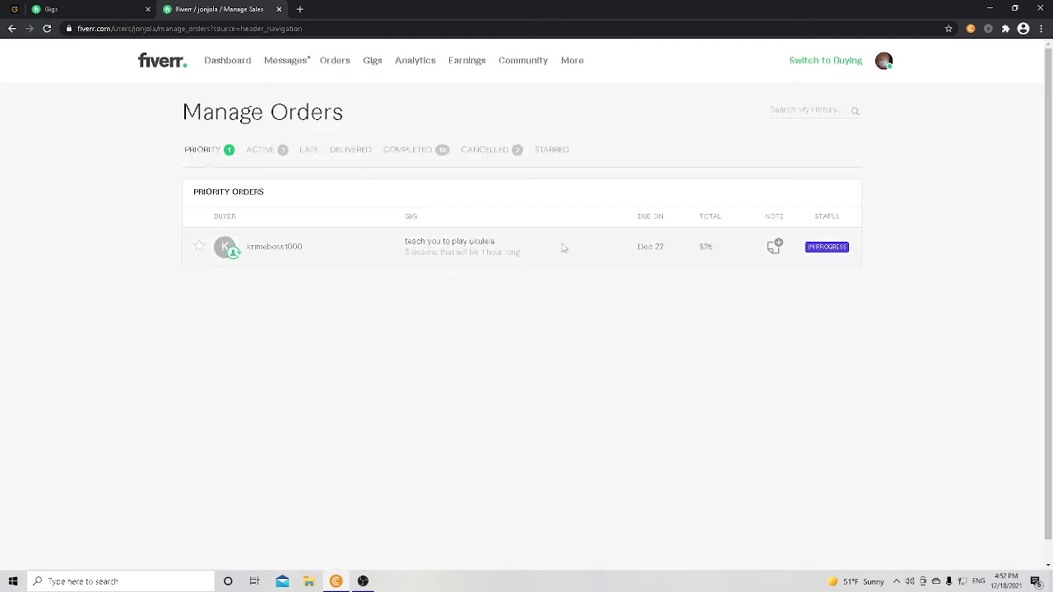
pyautogui.moveTo(431, 252)
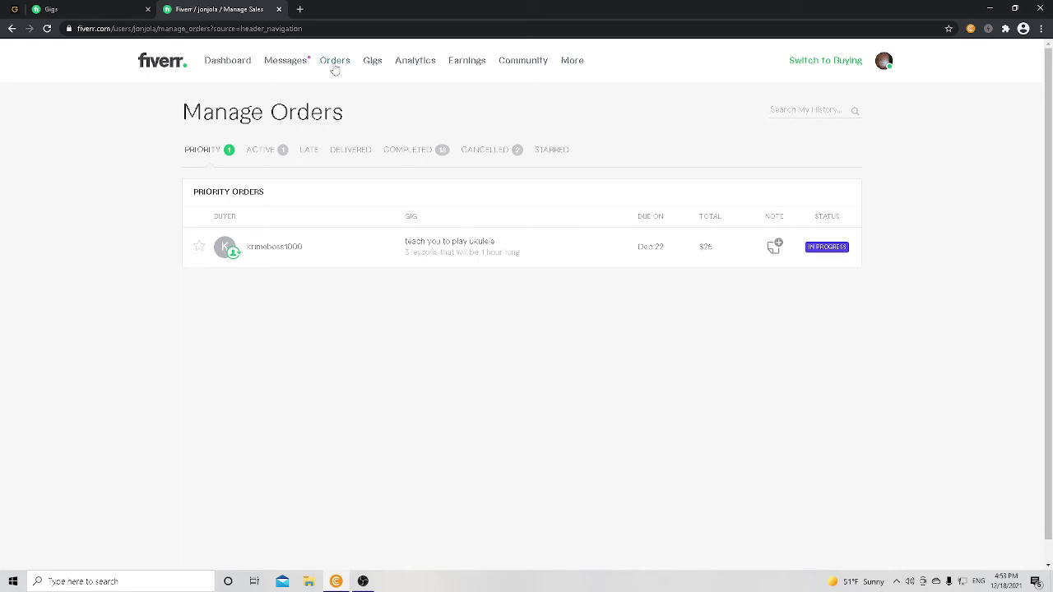
pyautogui.click(371, 64)
pyautogui.click(235, 66)
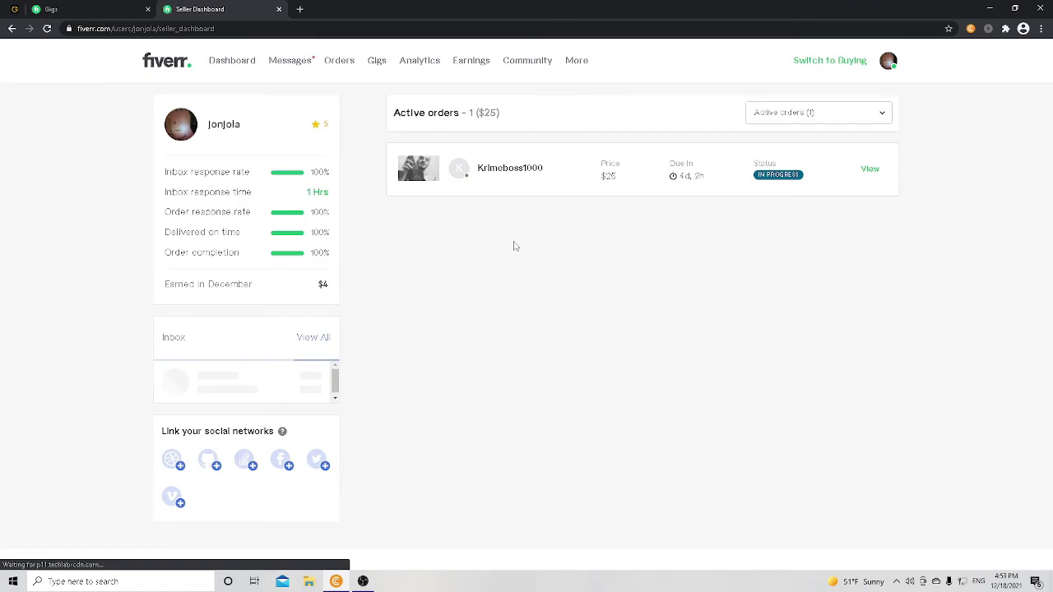
# Step: Look over the seller dashboard's performance figures, active order, inbox and social network links, and open the account menu
pyautogui.scroll(-4, 439, 242)
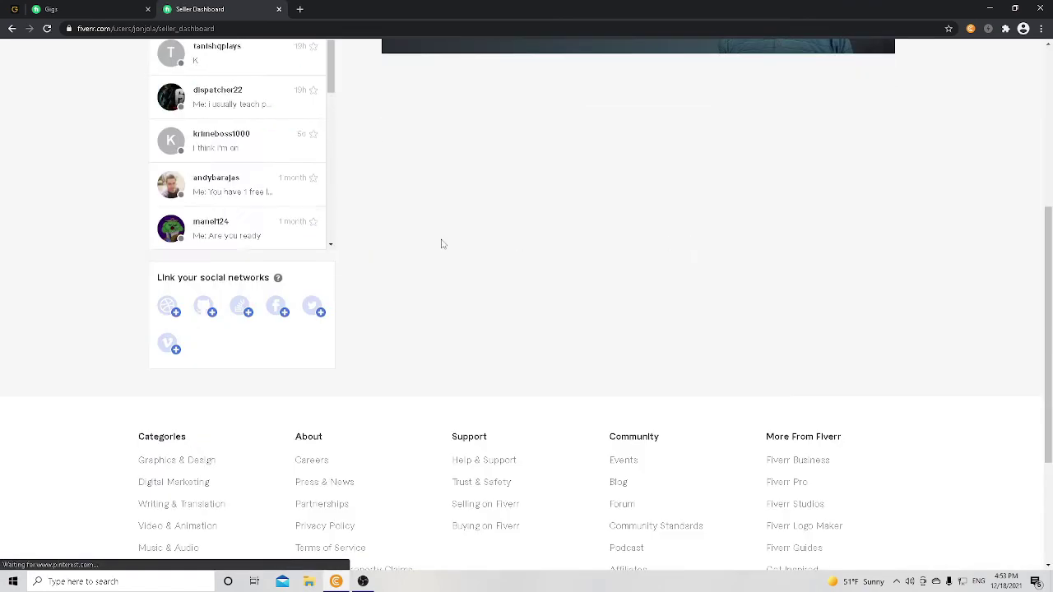
pyautogui.scroll(-5, 316, 238)
pyautogui.scroll(5, 317, 237)
pyautogui.scroll(4, 477, 247)
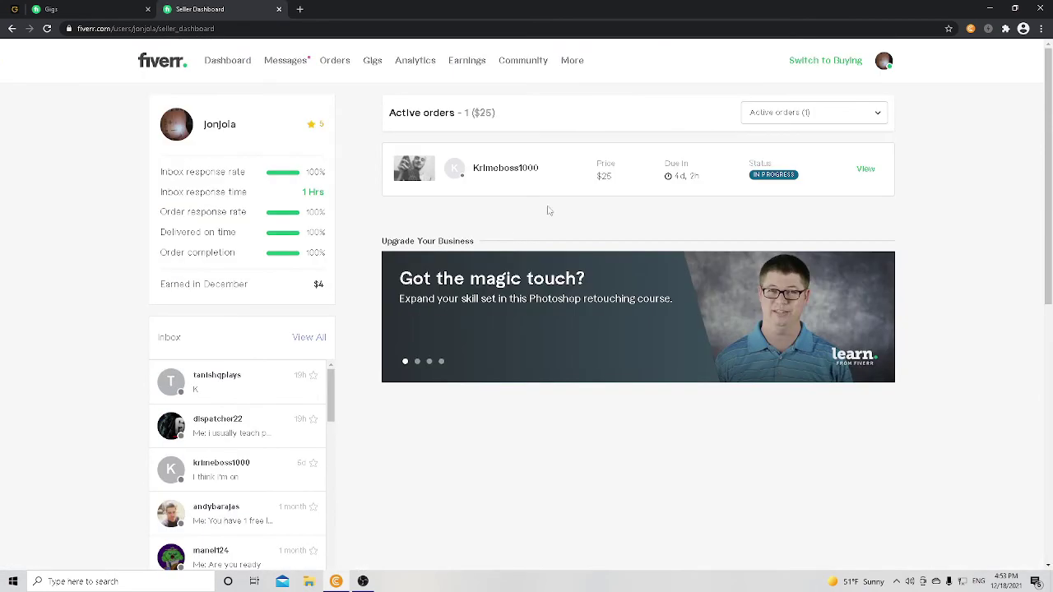
pyautogui.click(893, 74)
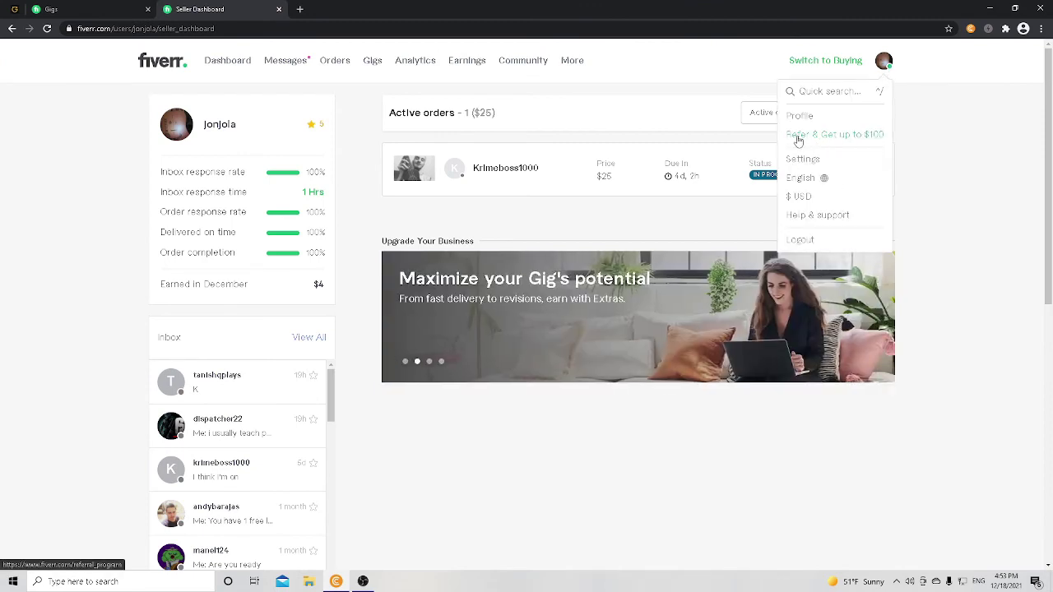
pyautogui.click(105, 74)
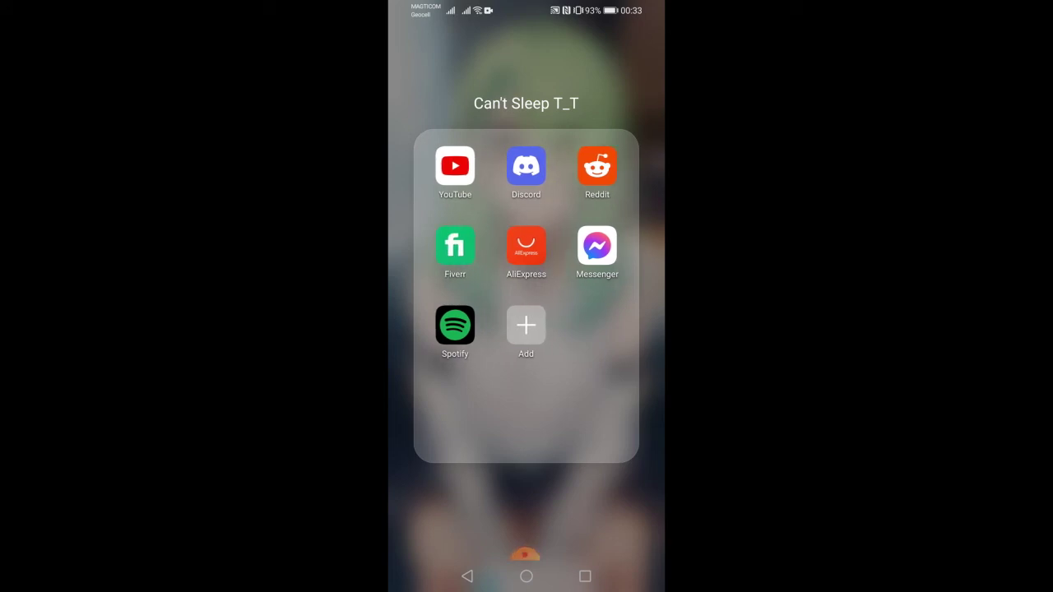
# Step: On the phone, leave the app folder, search Google Play for "fiverr" and open the Fiverr - Freelance Service listing
pyautogui.press('Escape')
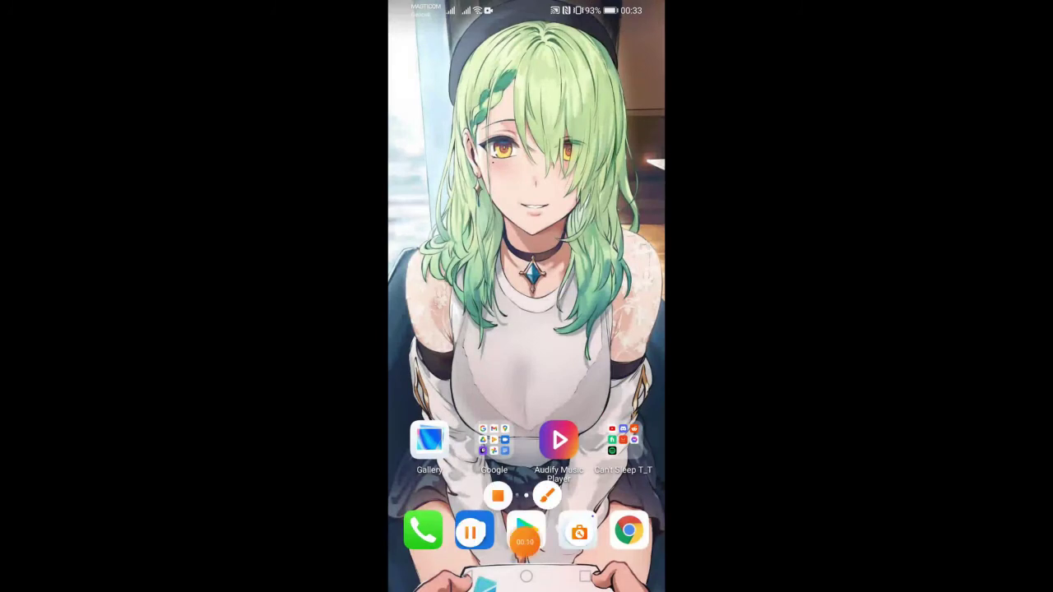
pyautogui.click(526, 531)
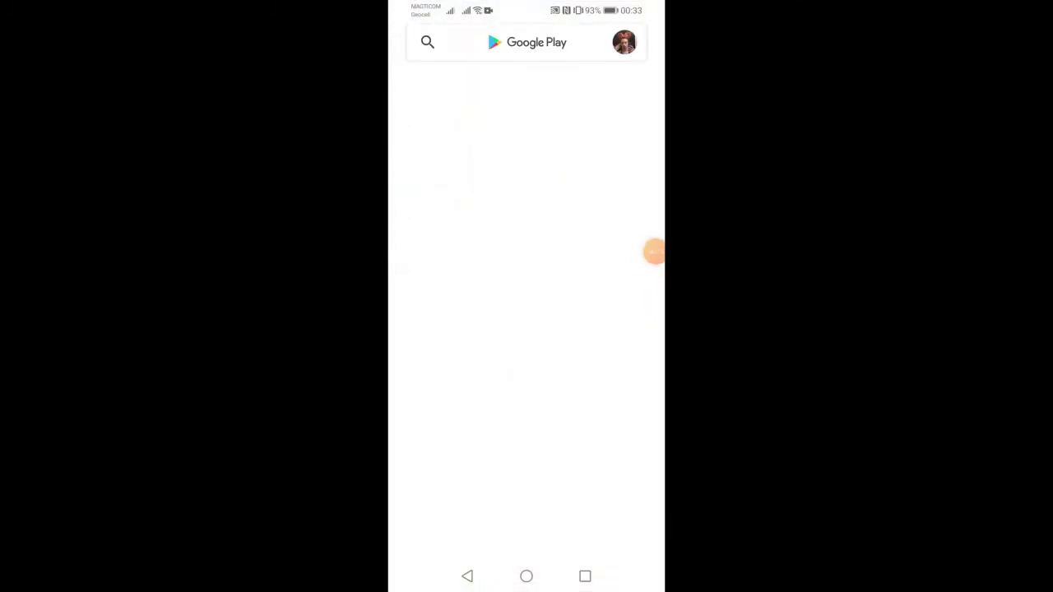
pyautogui.click(526, 41)
pyautogui.write('f')
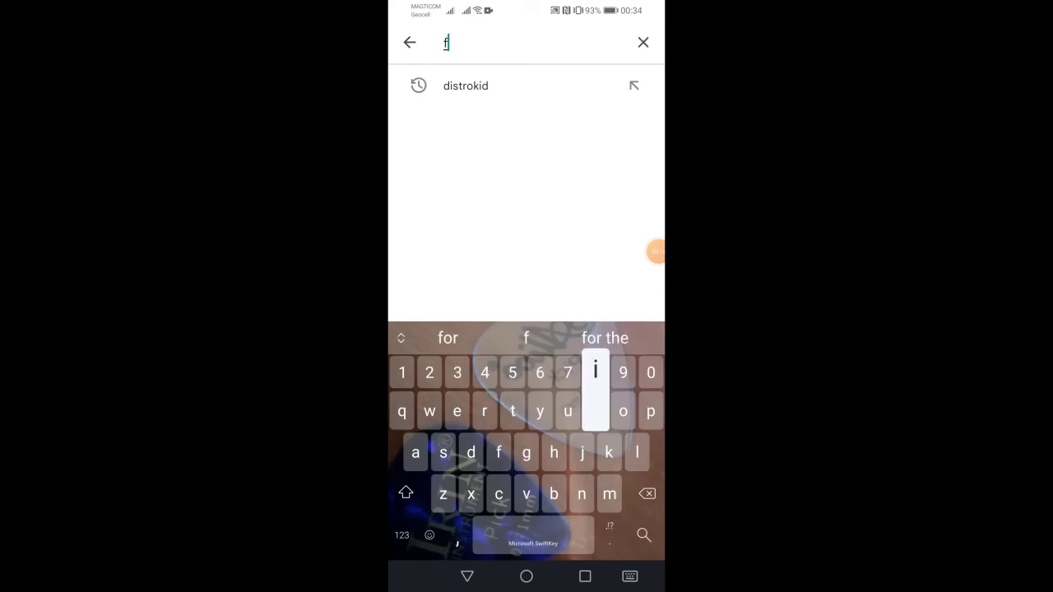
pyautogui.write('iverr')
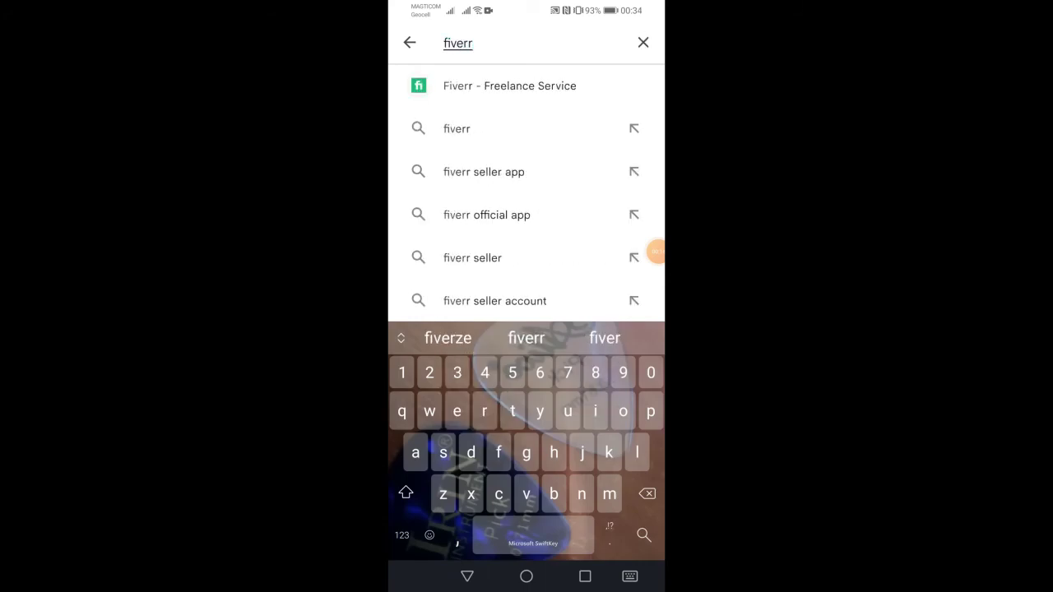
pyautogui.press('Return')
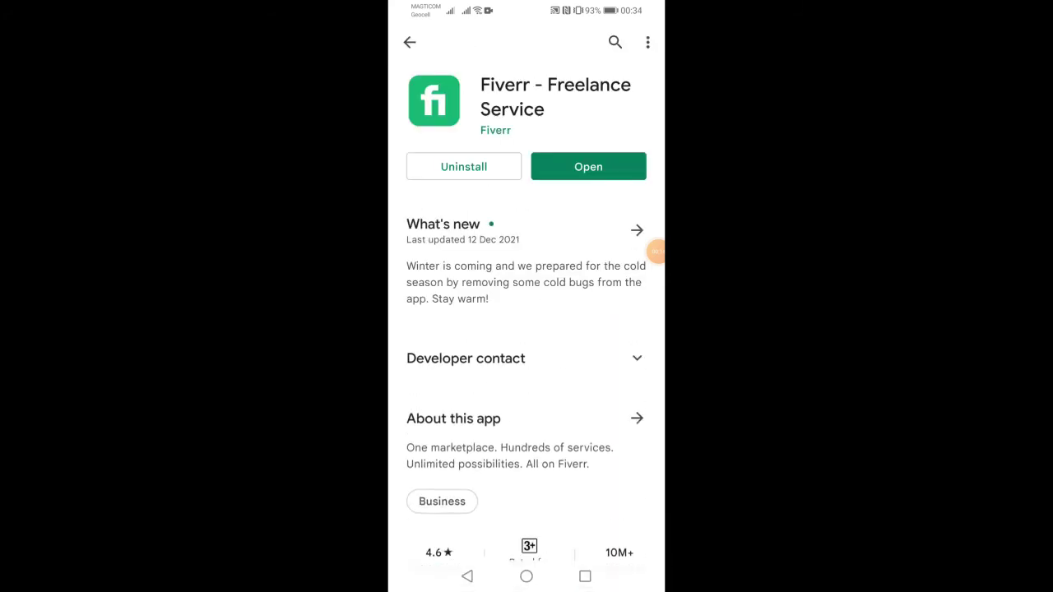
# Step: Look through the Fiverr app's store listing and launch the app
pyautogui.scroll(-2, 527, 329)
pyautogui.scroll(2, 526, 330)
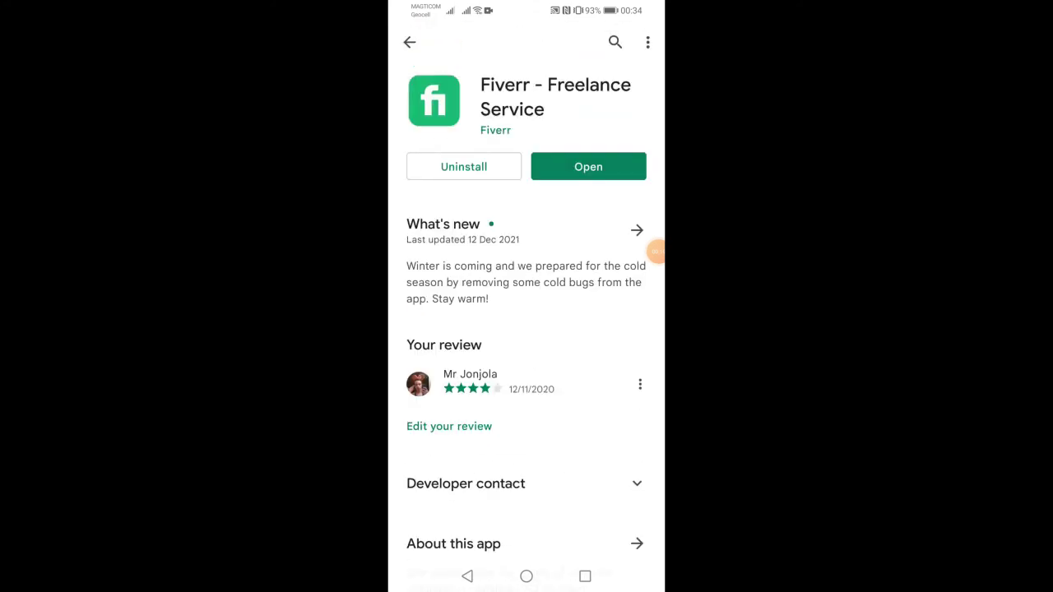
pyautogui.click(588, 166)
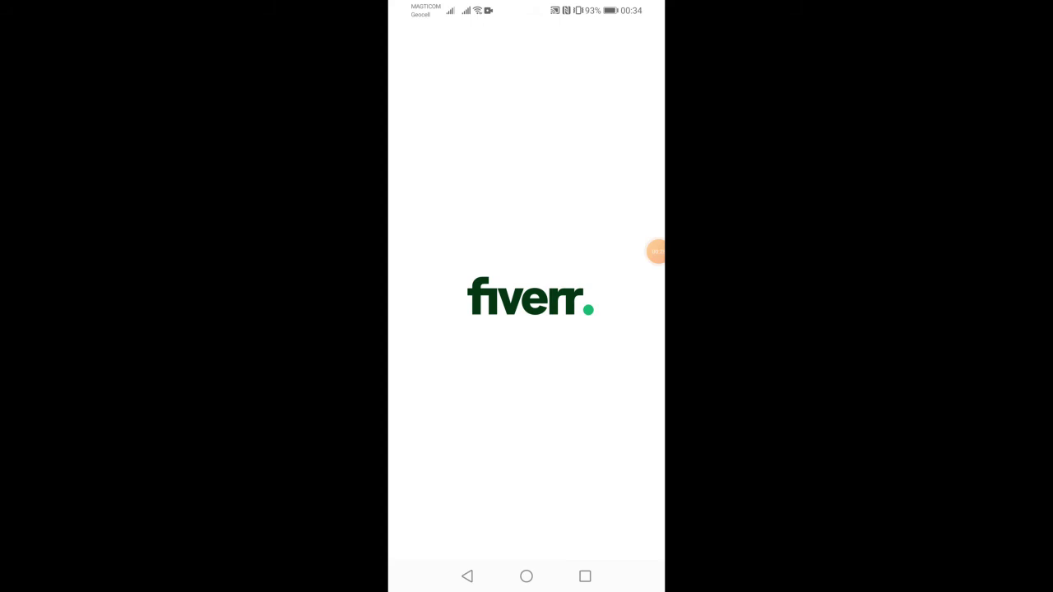
# Step: Review the seller performance, earnings, to-dos and gig statistics on the Fiverr app's home screen
pyautogui.scroll(-5, 526, 288)
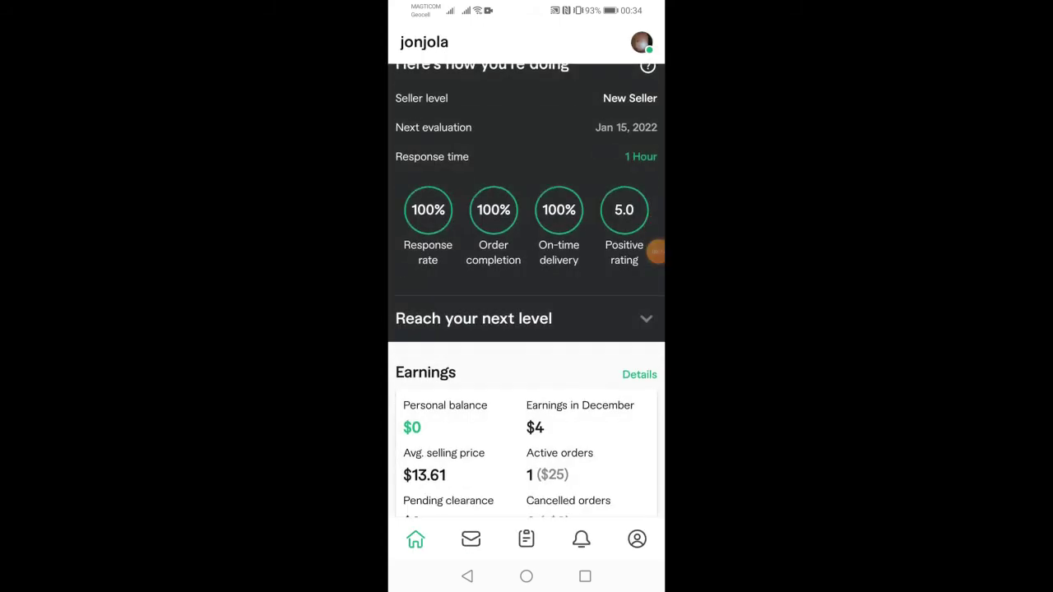
pyautogui.scroll(1, 527, 288)
pyautogui.scroll(-1, 527, 288)
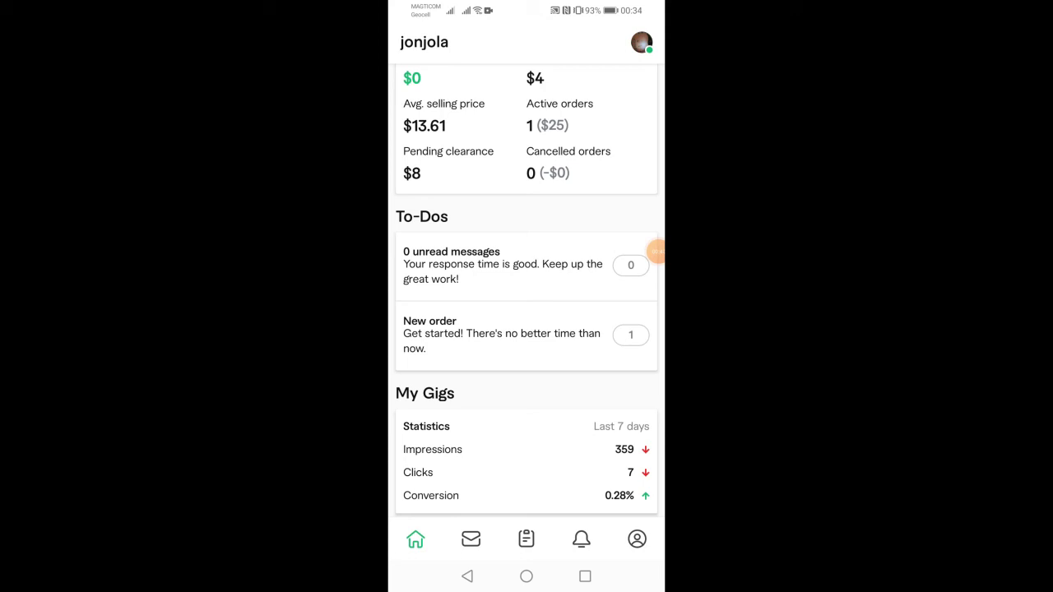
pyautogui.scroll(5, 527, 292)
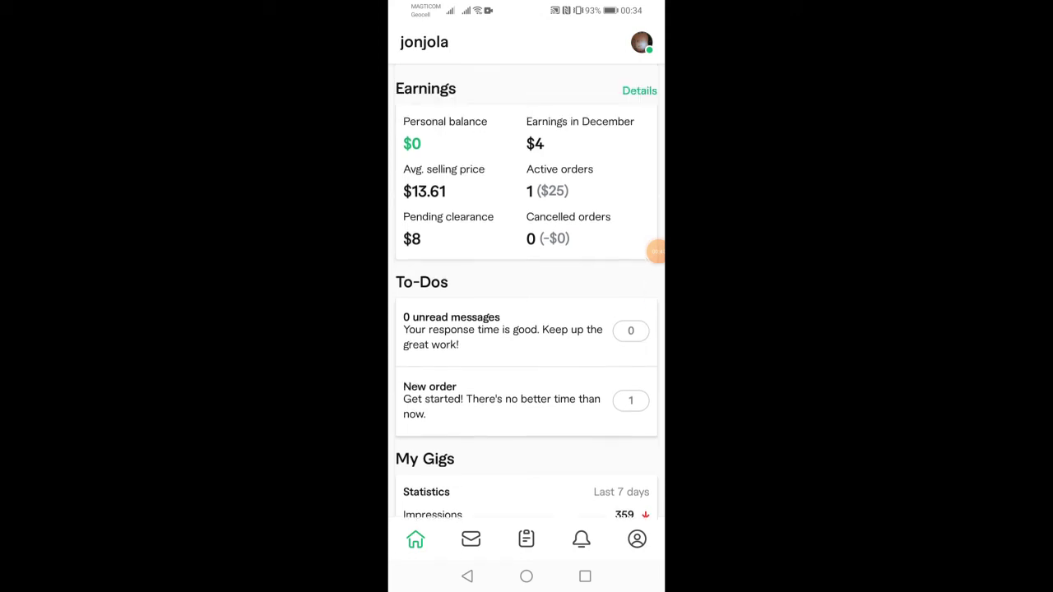
# Step: View the earnings details and the new order listed under To-Dos, returning to the home screen after each
pyautogui.scroll(-1, 655, 252)
pyautogui.click(651, 245)
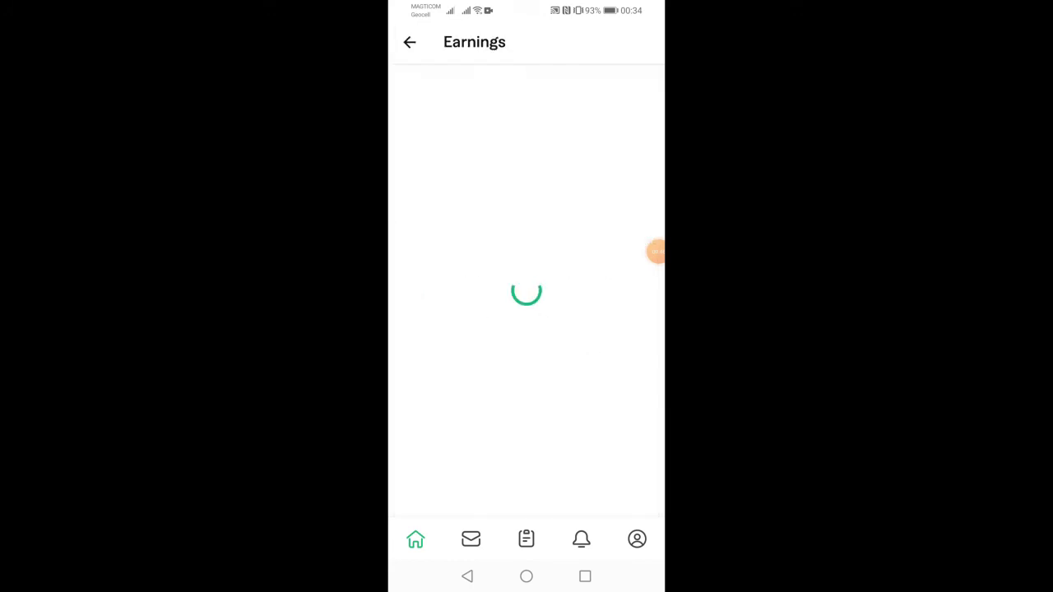
pyautogui.press('Escape')
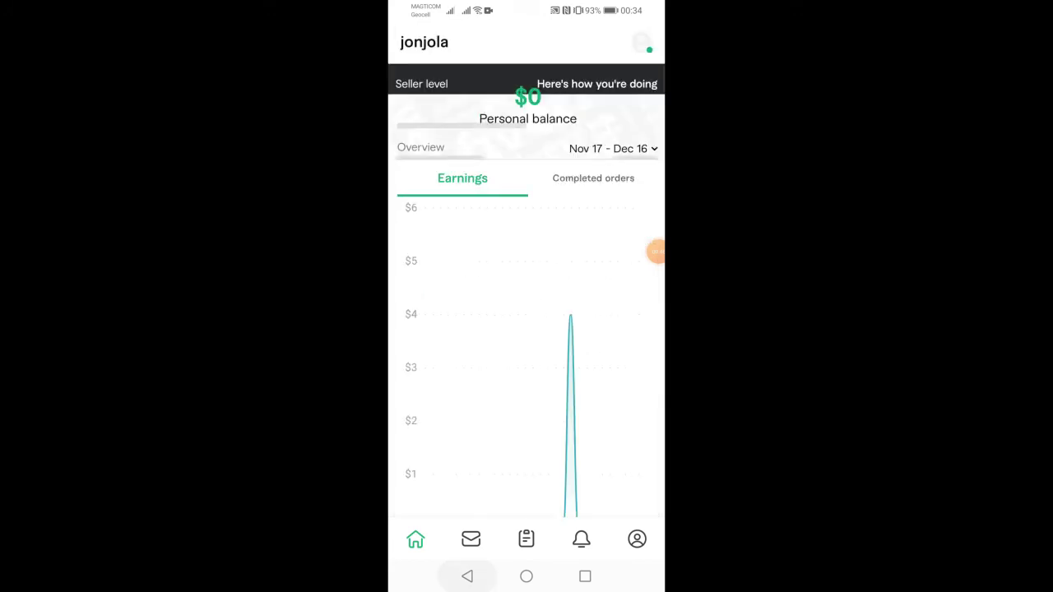
pyautogui.scroll(-2, 526, 329)
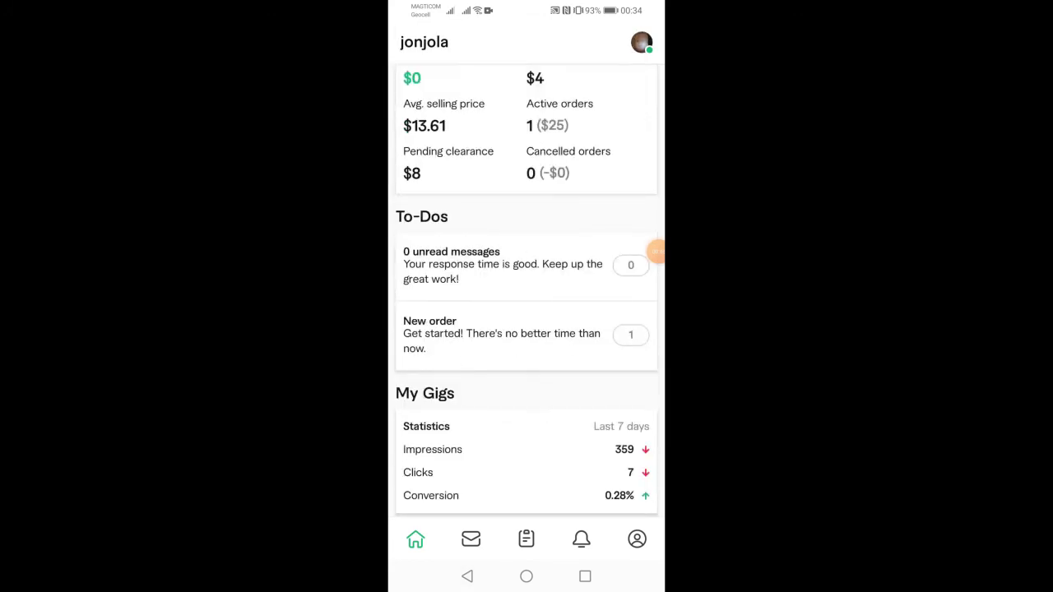
pyautogui.click(501, 333)
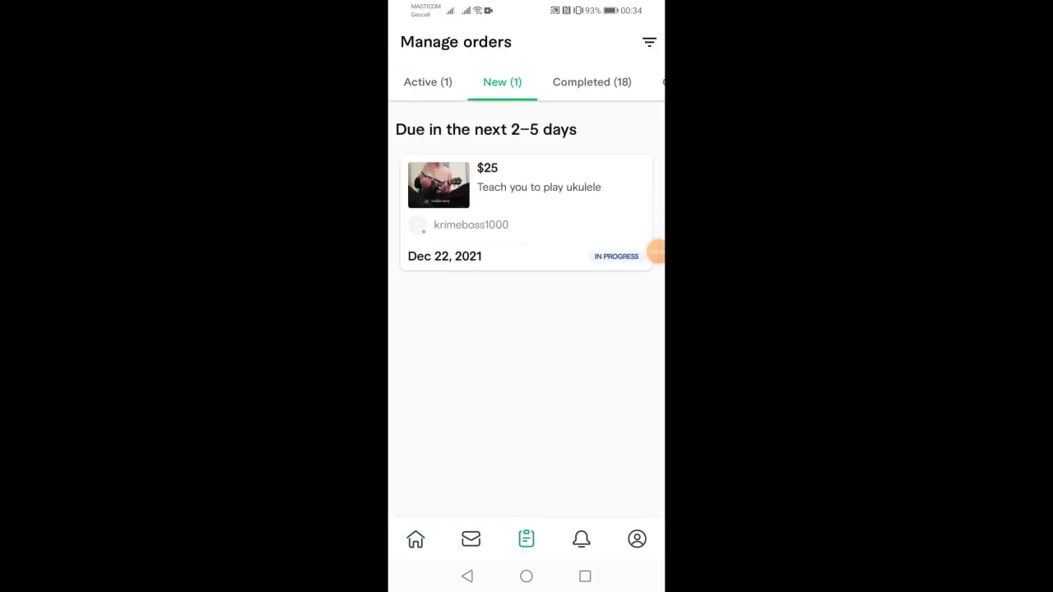
pyautogui.press('Escape')
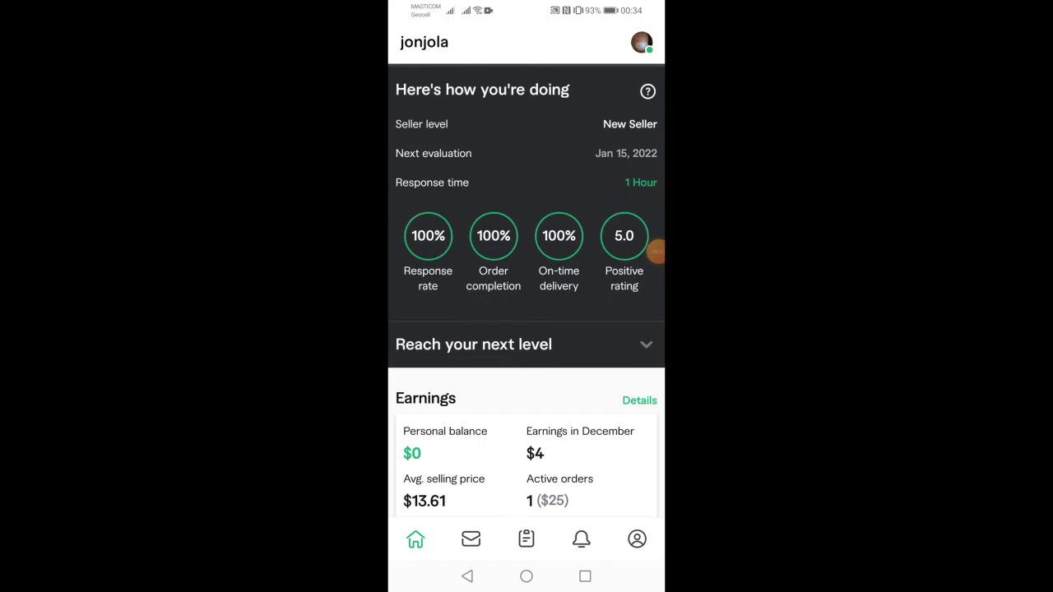
# Step: Open the most recent conversation in the app's inbox and return to the conversation list
pyautogui.click(470, 539)
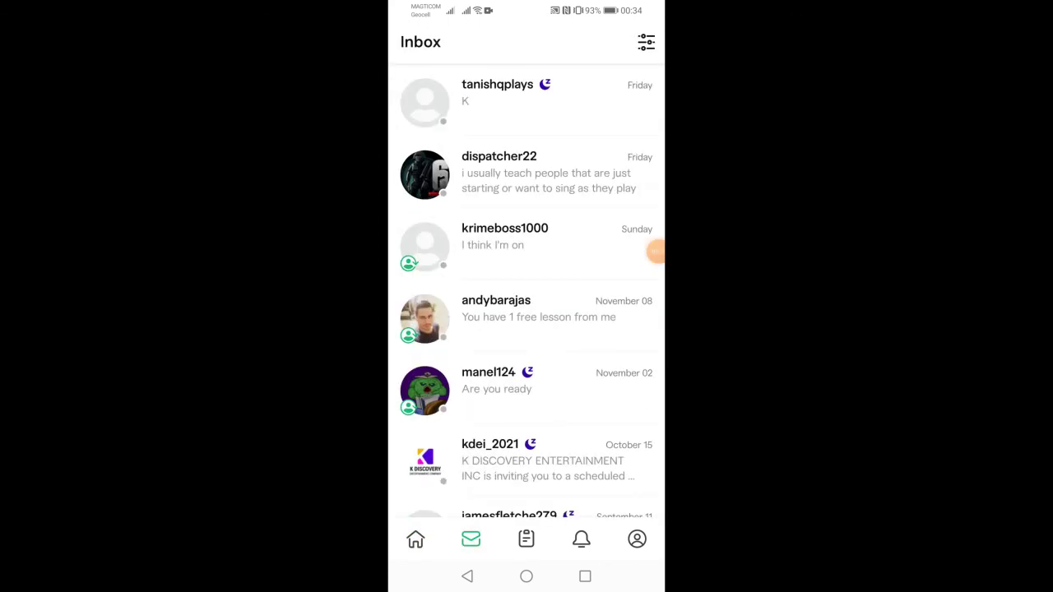
pyautogui.click(527, 99)
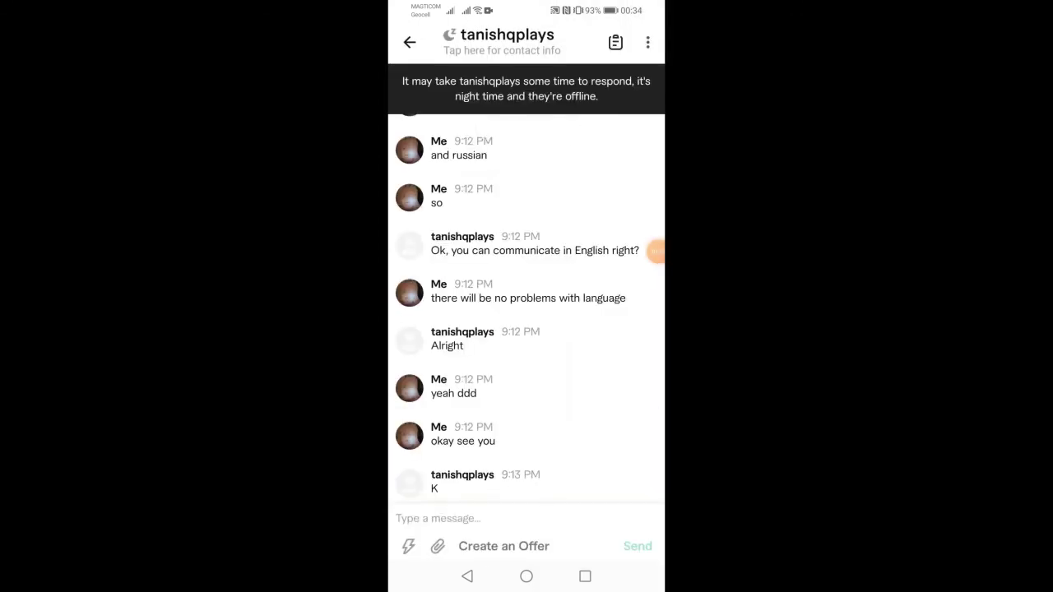
pyautogui.click(410, 42)
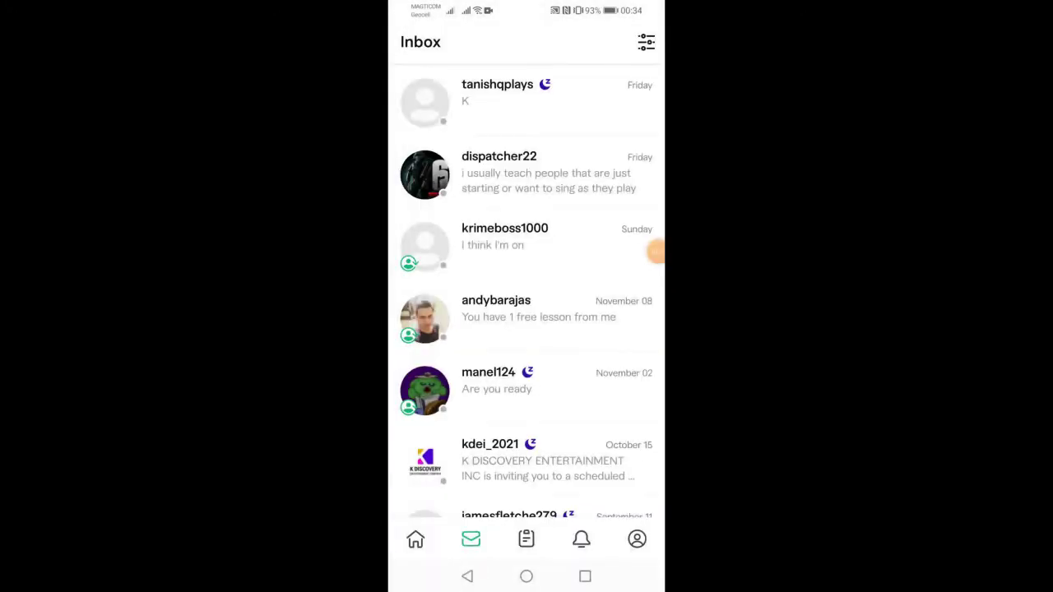
# Step: View the active orders under Manage orders and browse down through the completed orders
pyautogui.click(526, 539)
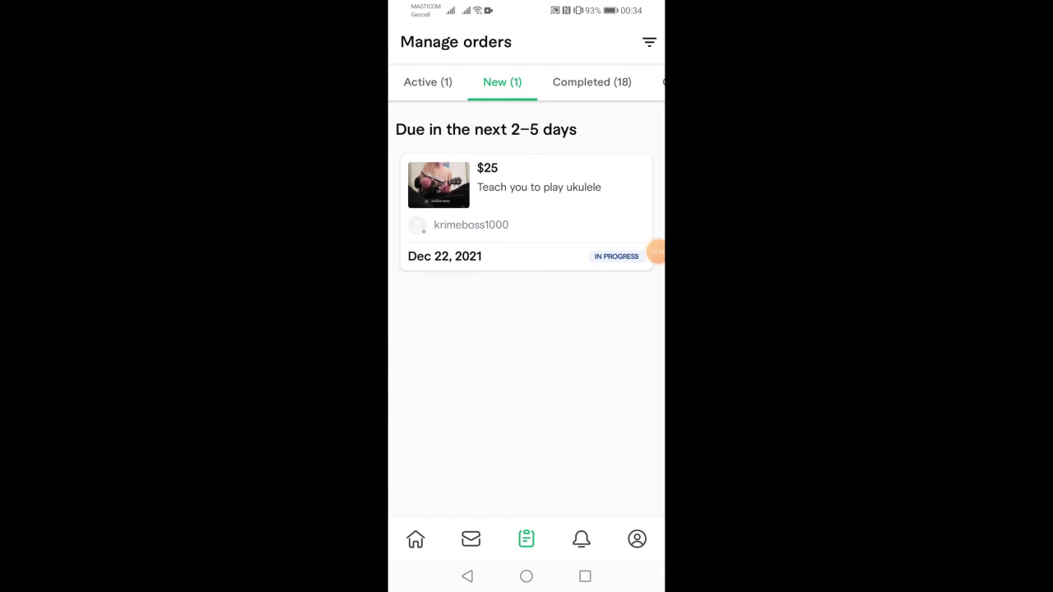
pyautogui.click(428, 83)
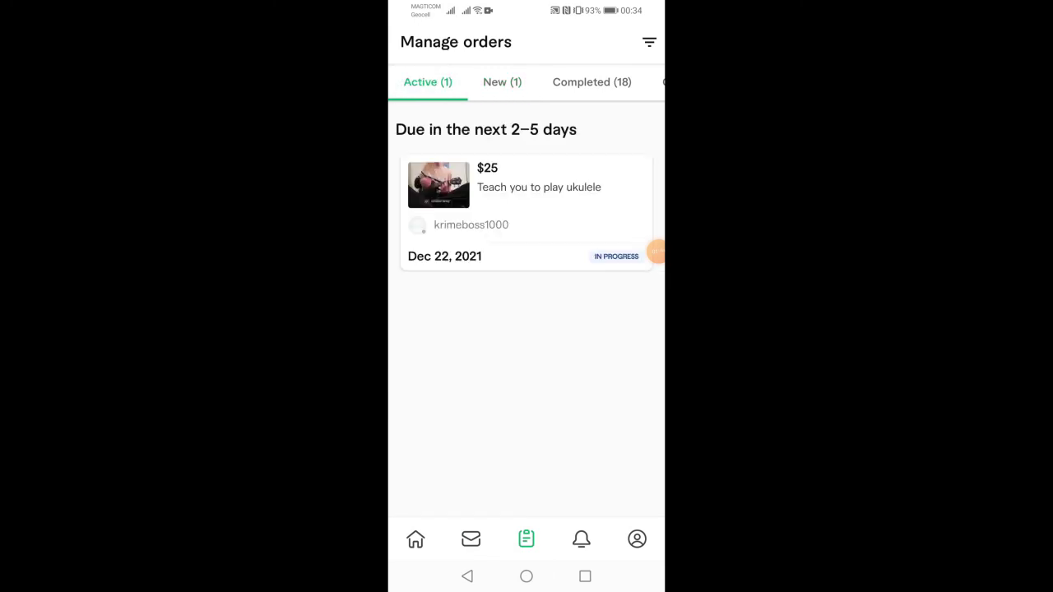
pyautogui.click(527, 539)
pyautogui.click(591, 82)
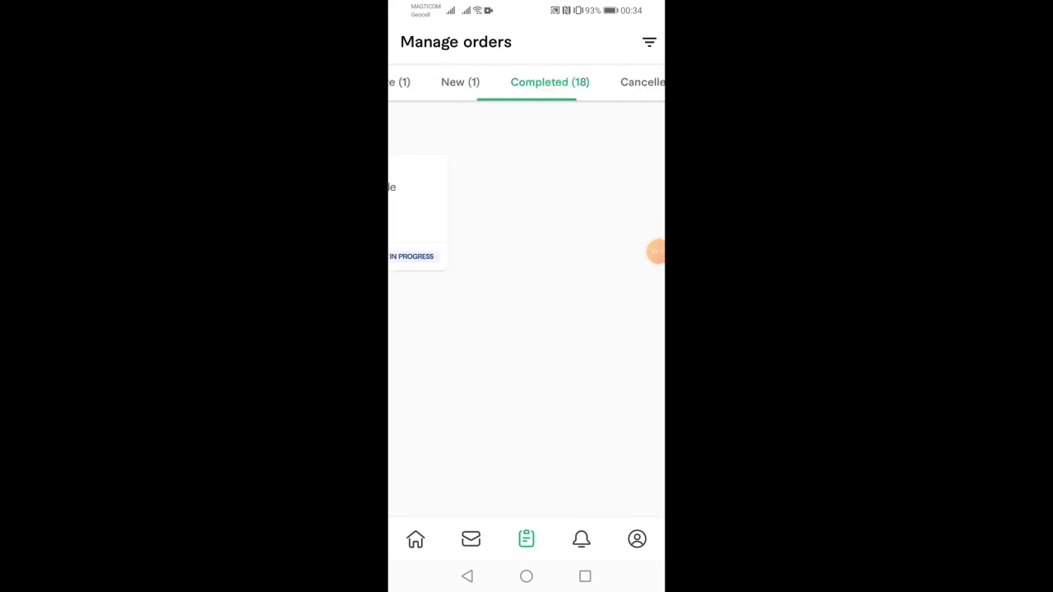
pyautogui.scroll(-10, 527, 309)
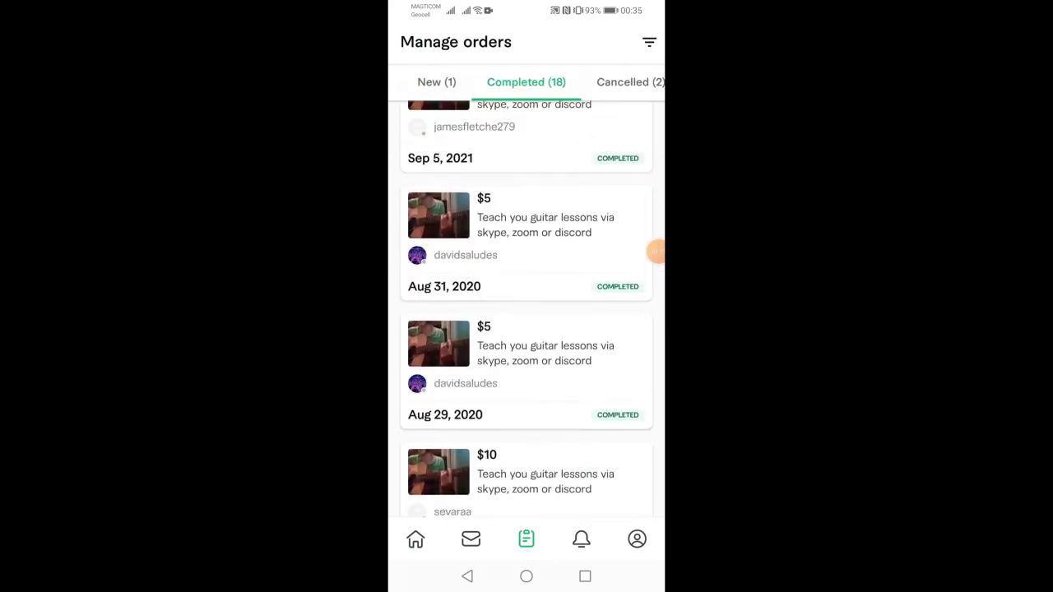